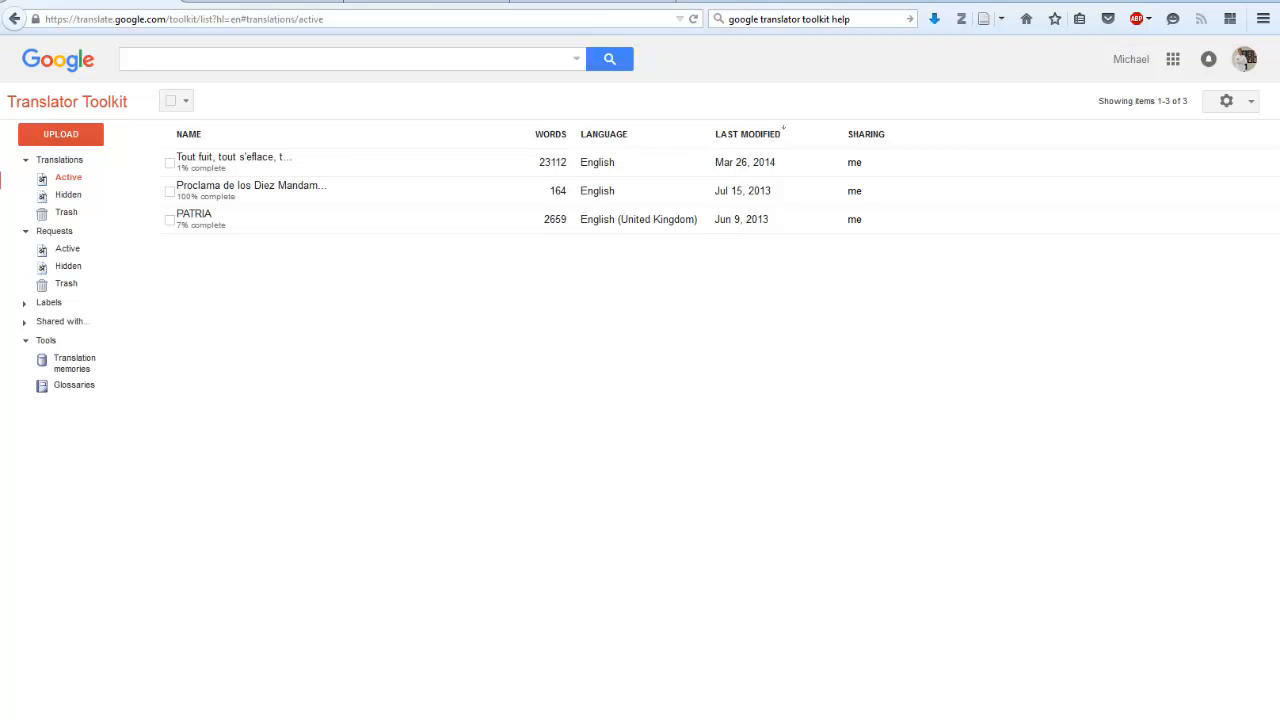
Open the Translate Toolkit Help page on languages and review the supported source, target and user interface languages.
click(586, 4)
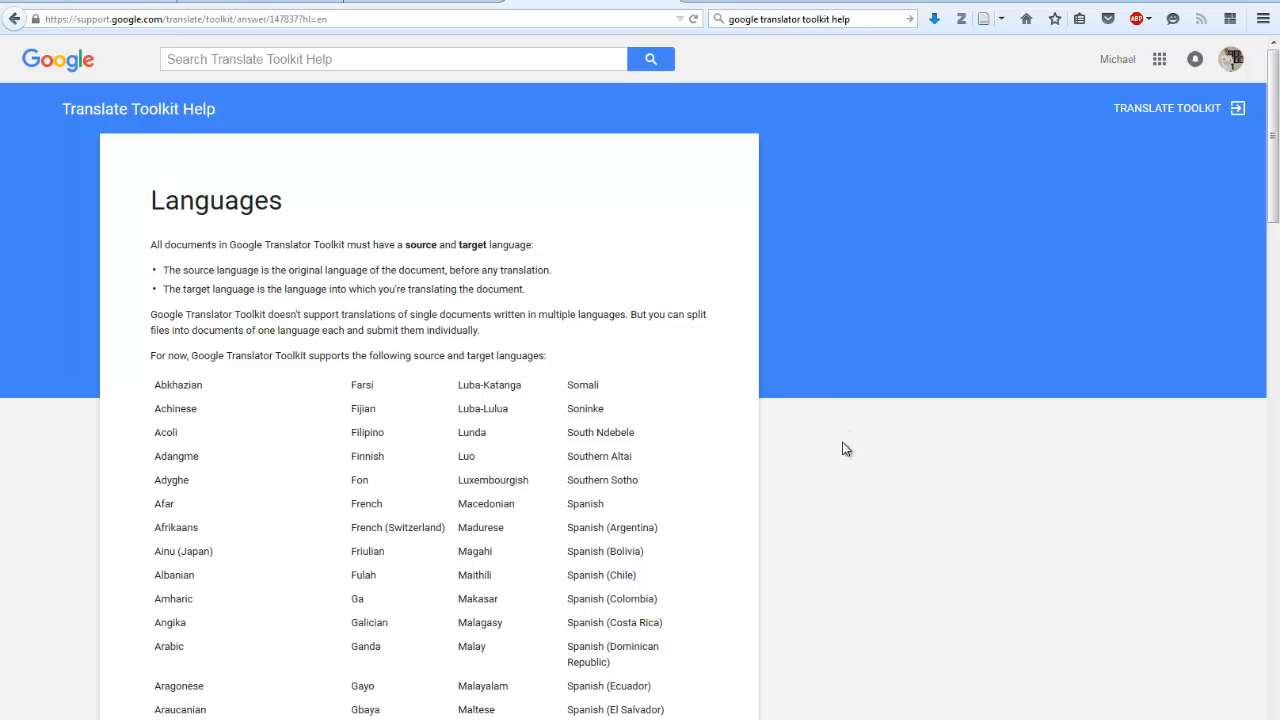
drag(1276, 164, 1279, 201)
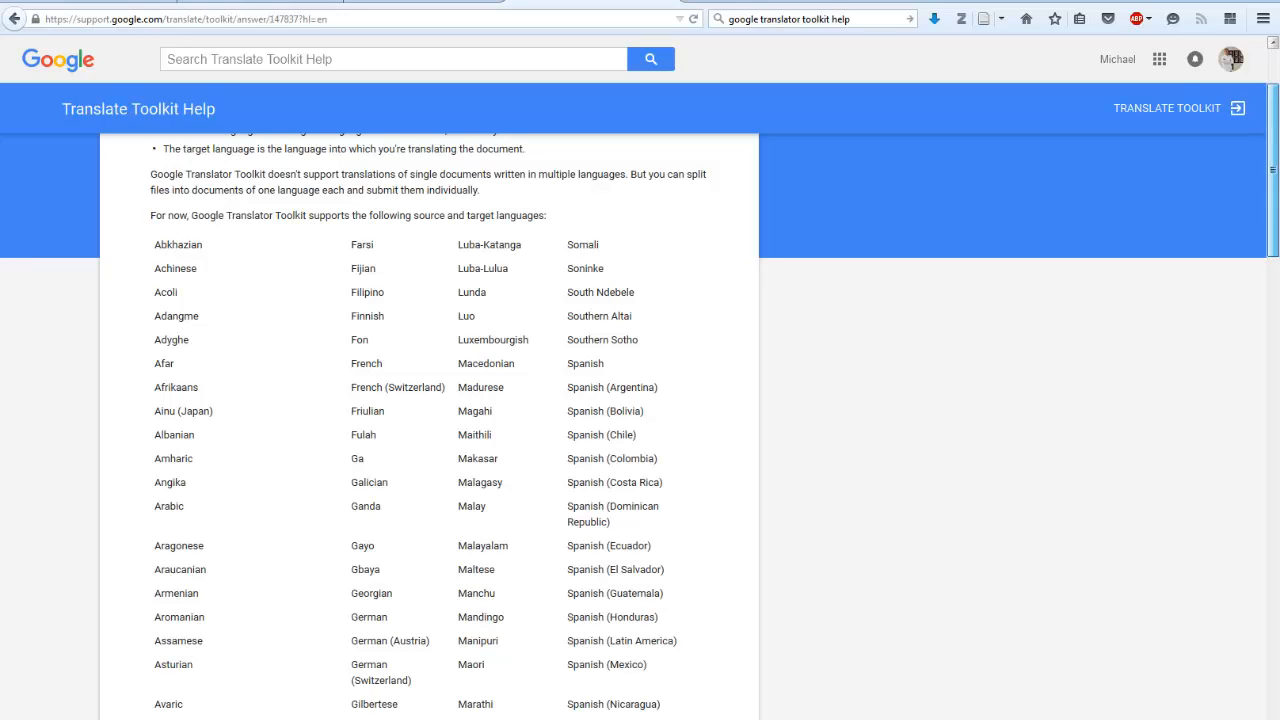
drag(1278, 200, 1277, 201)
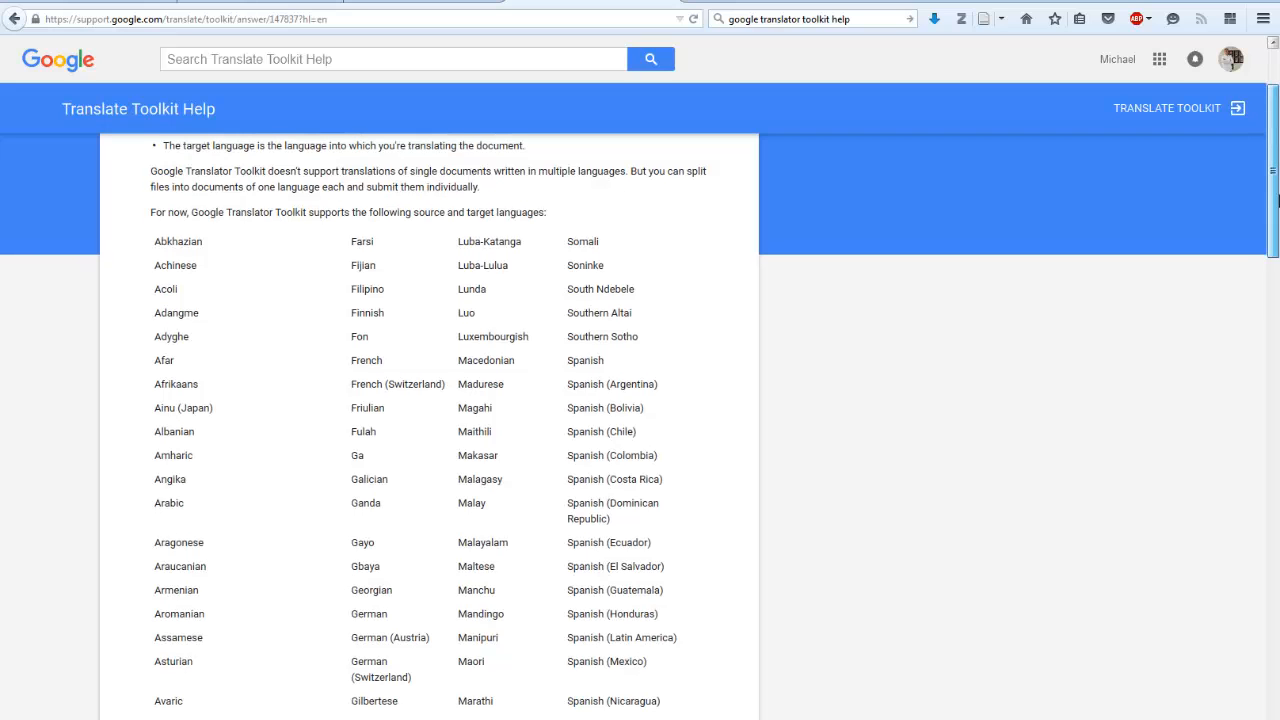
drag(1277, 200, 1277, 204)
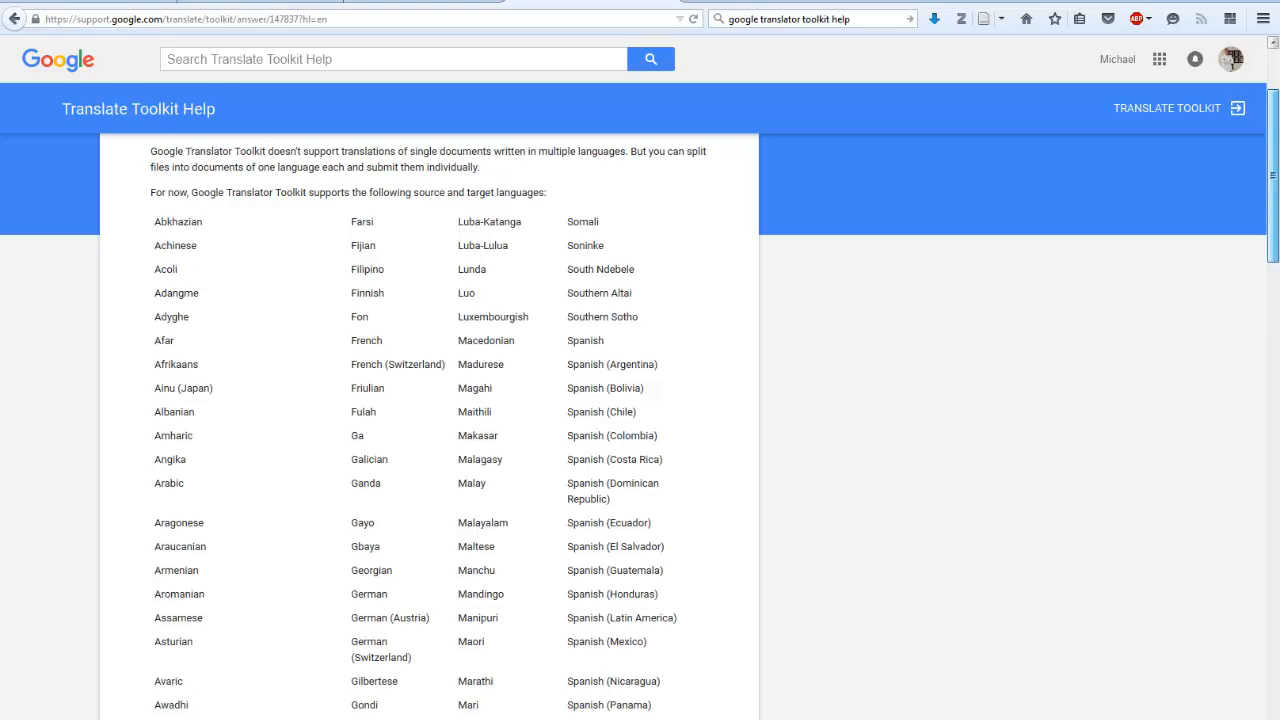
scroll(1277, 293, down, 5)
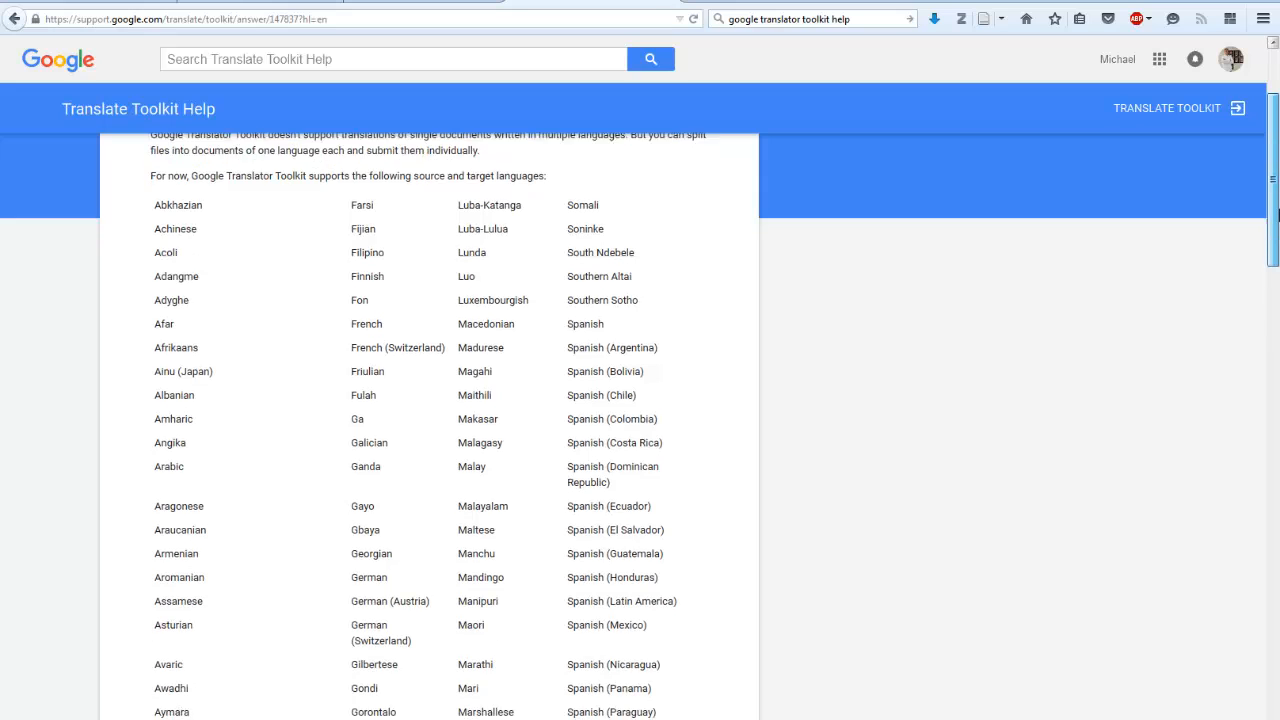
drag(1277, 293, 1276, 530)
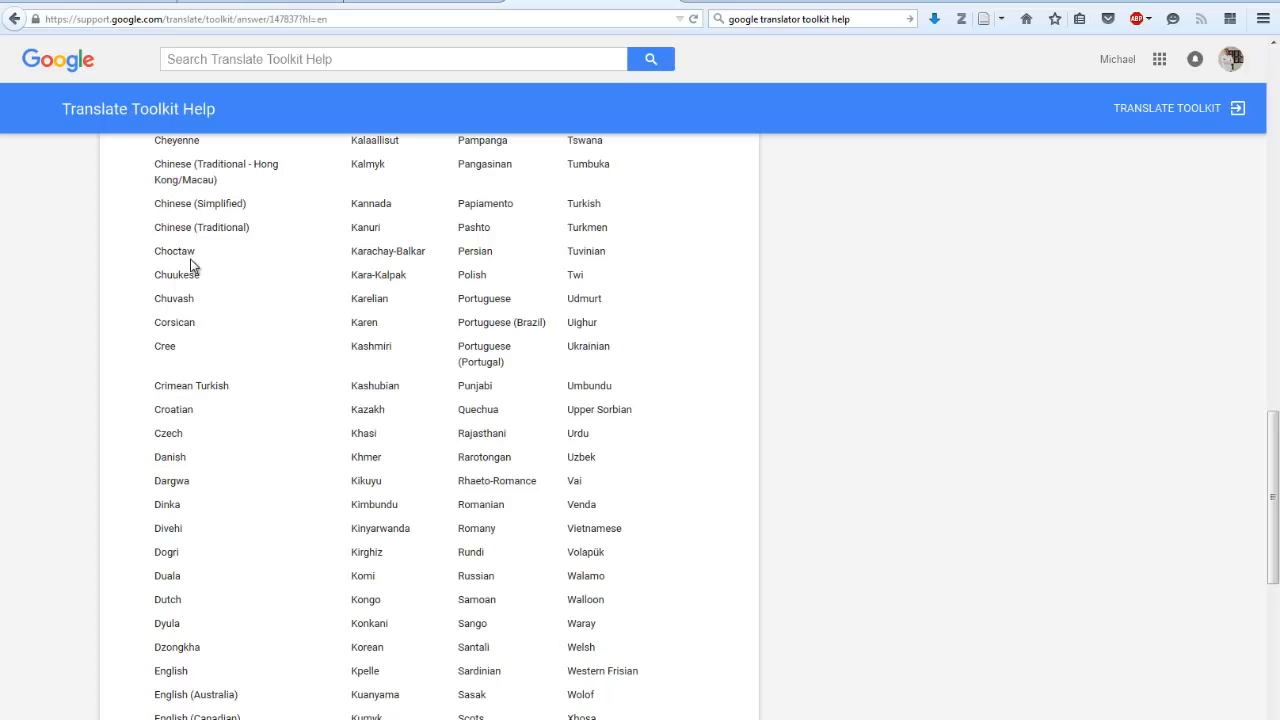
scroll(189, 257, down, 5)
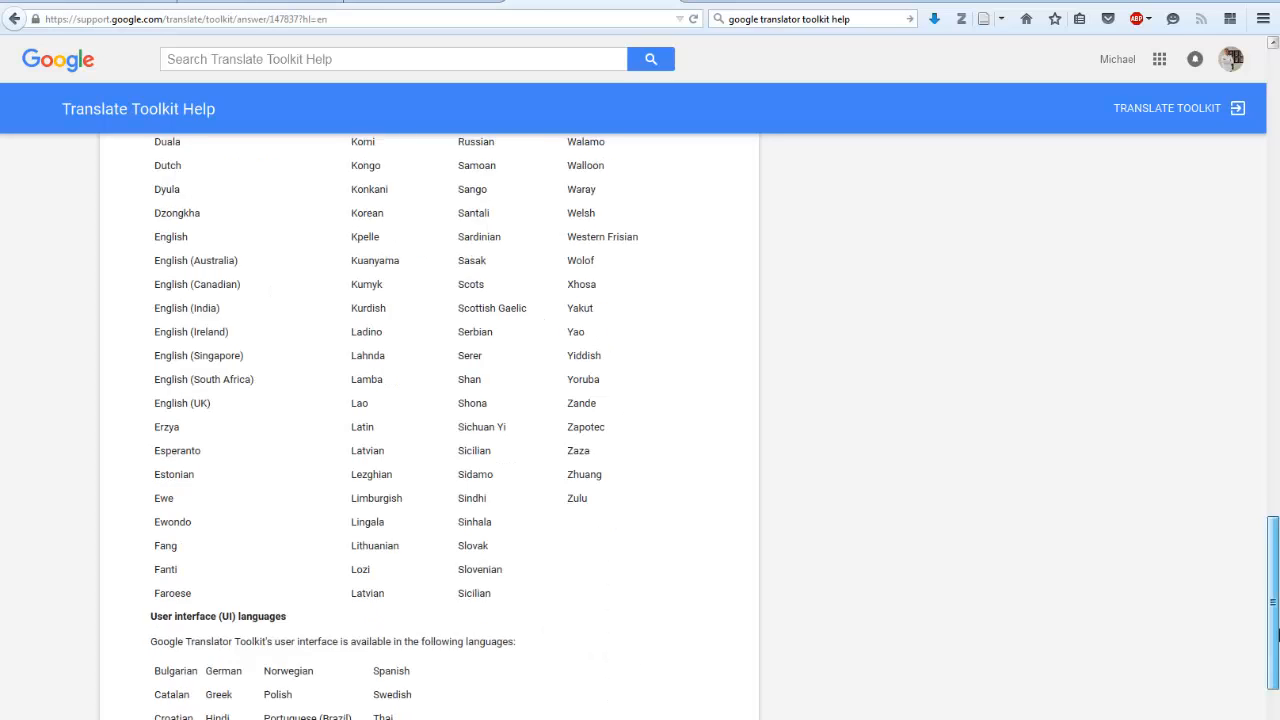
drag(1275, 652, 1278, 665)
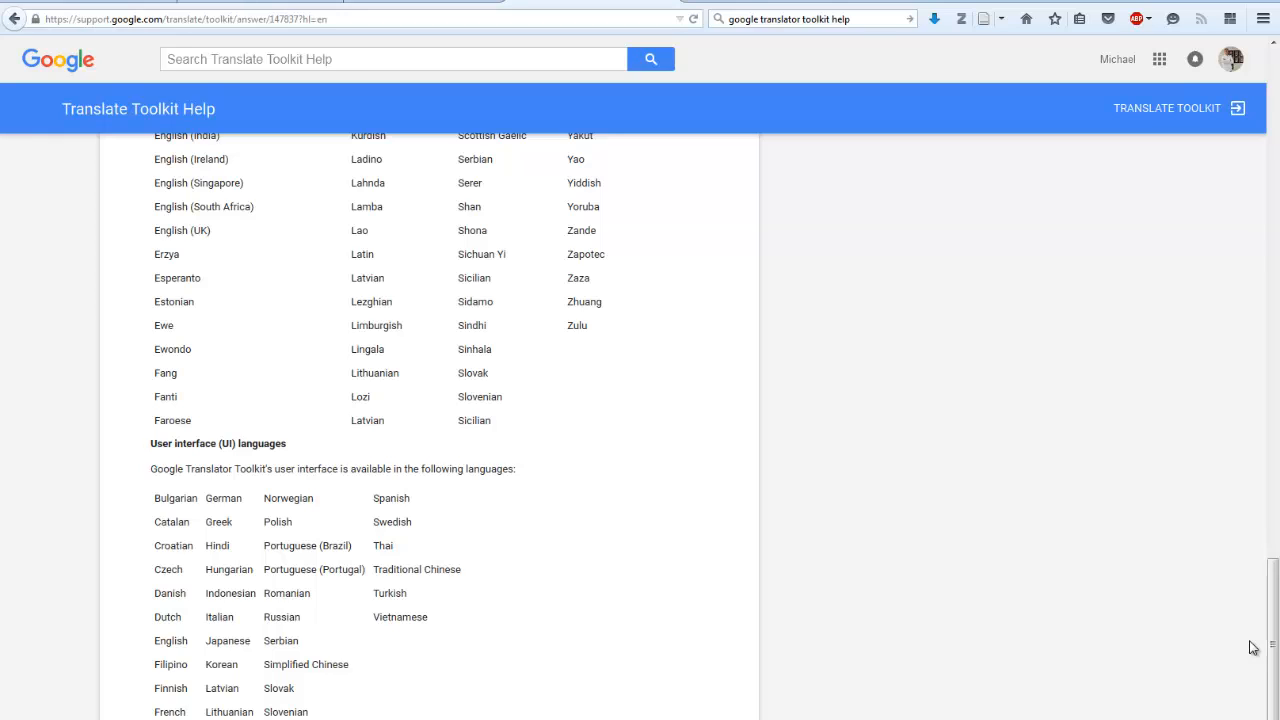
drag(1273, 628, 1275, 143)
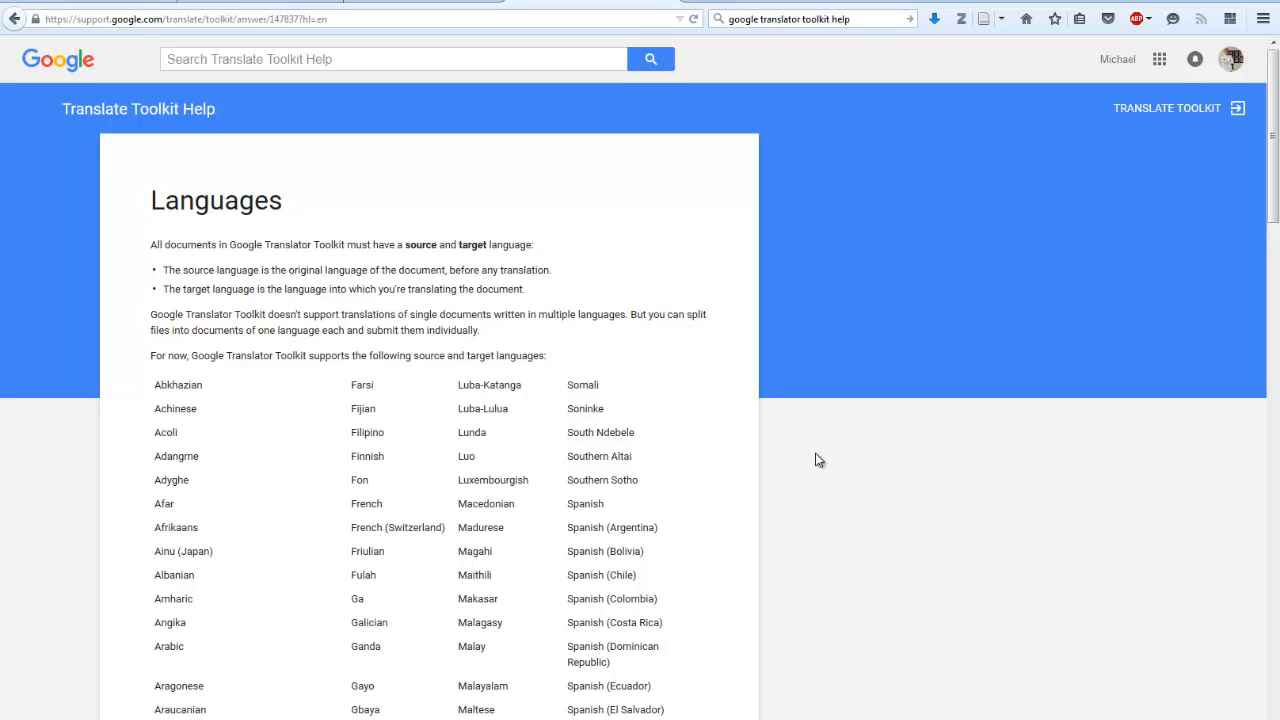
Open the Proclama de los Diez Mandamientos translation and compare its opening segments with their English versions, through the paragraph on separation.
click(77, 2)
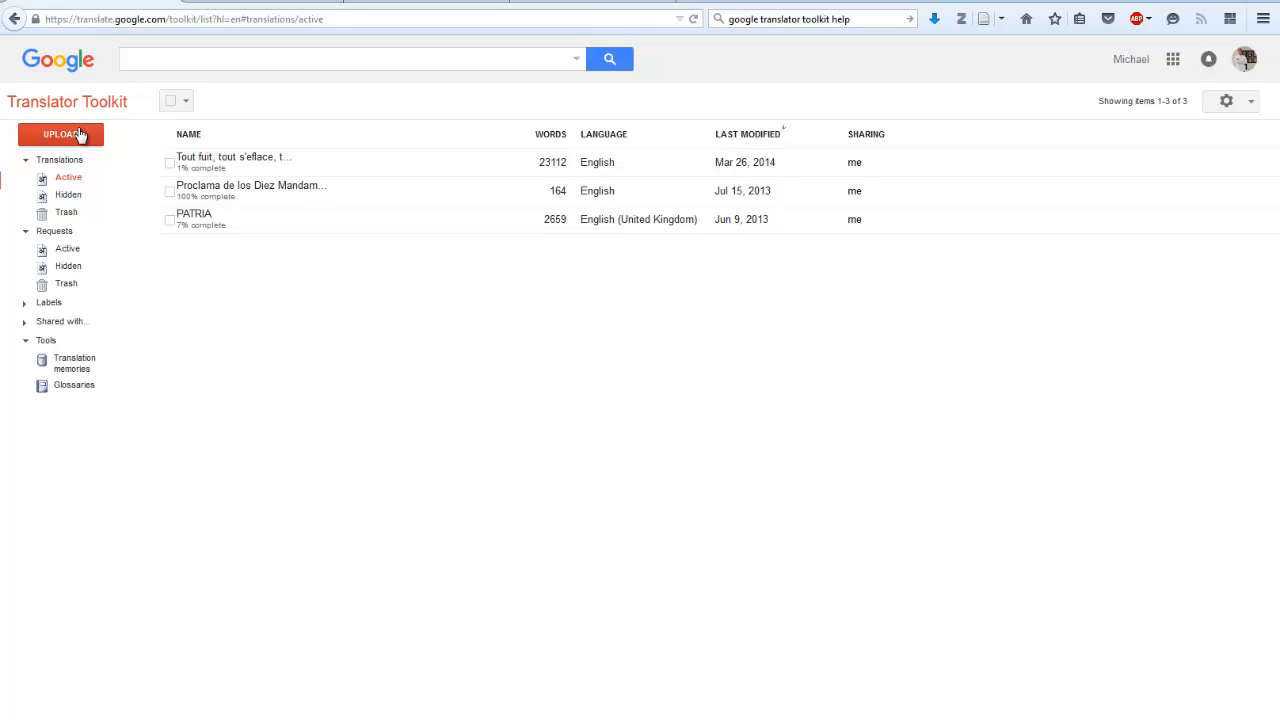
click(225, 190)
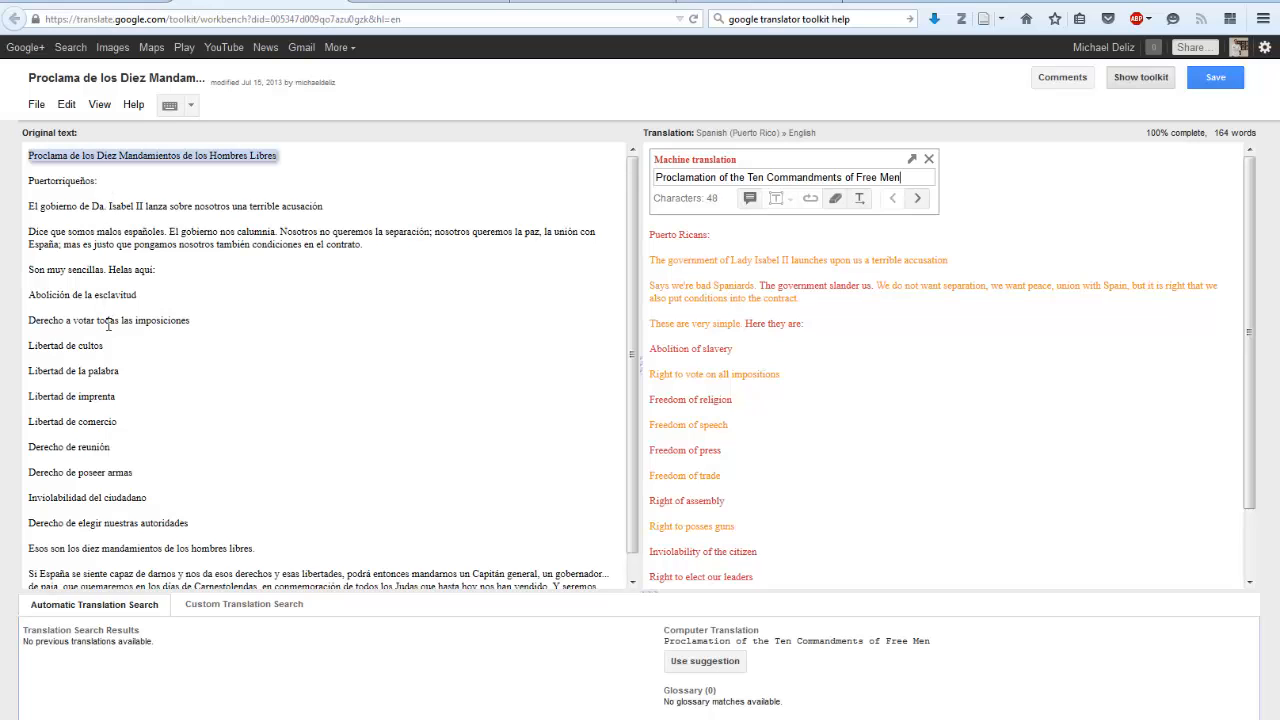
click(55, 181)
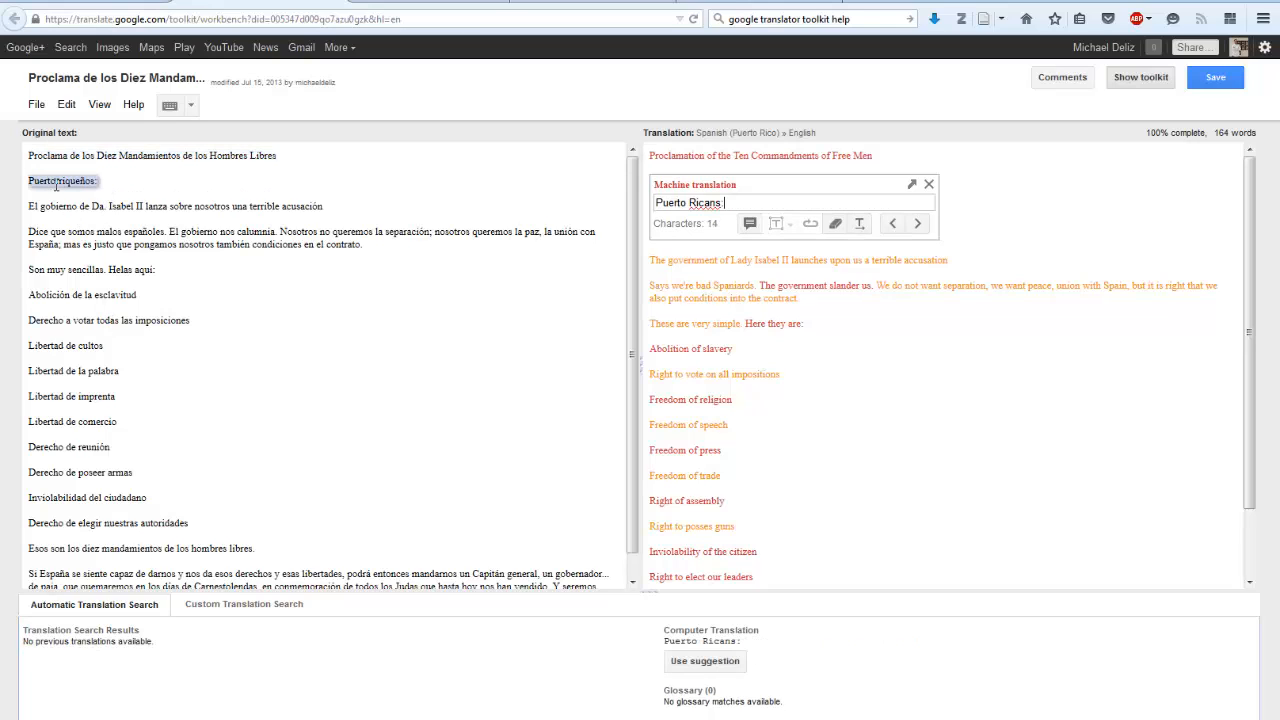
click(80, 206)
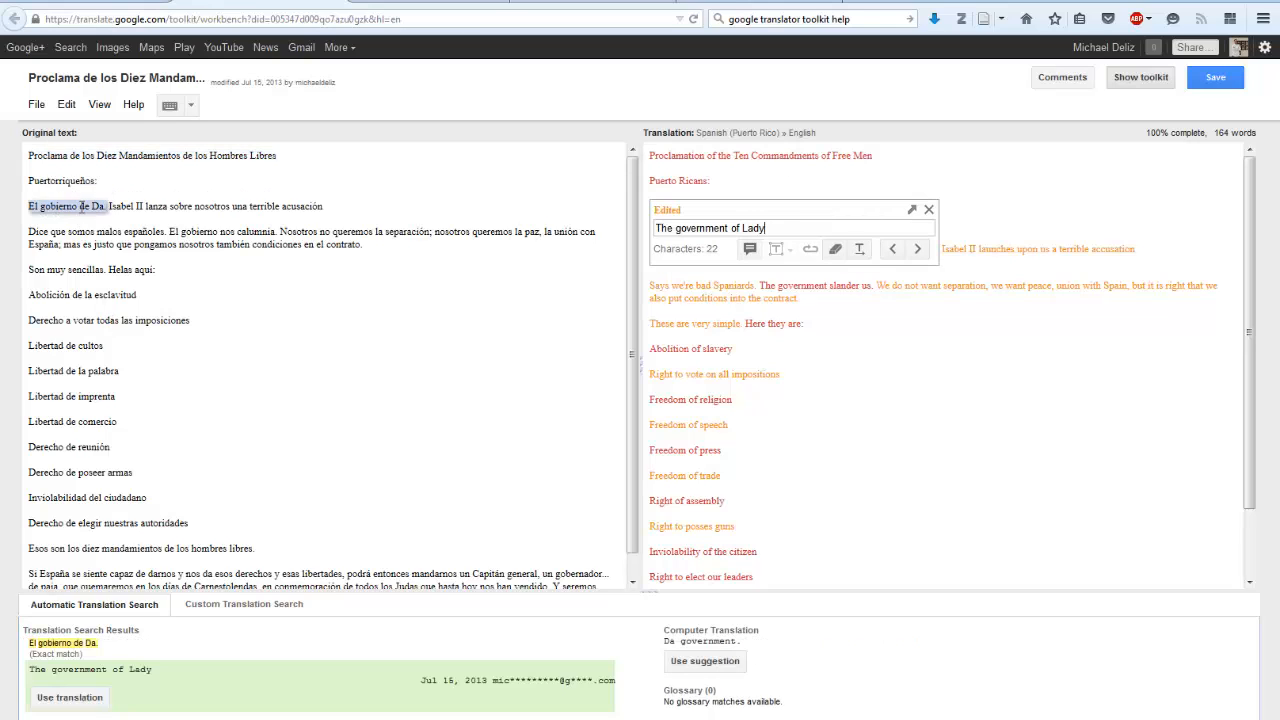
click(170, 207)
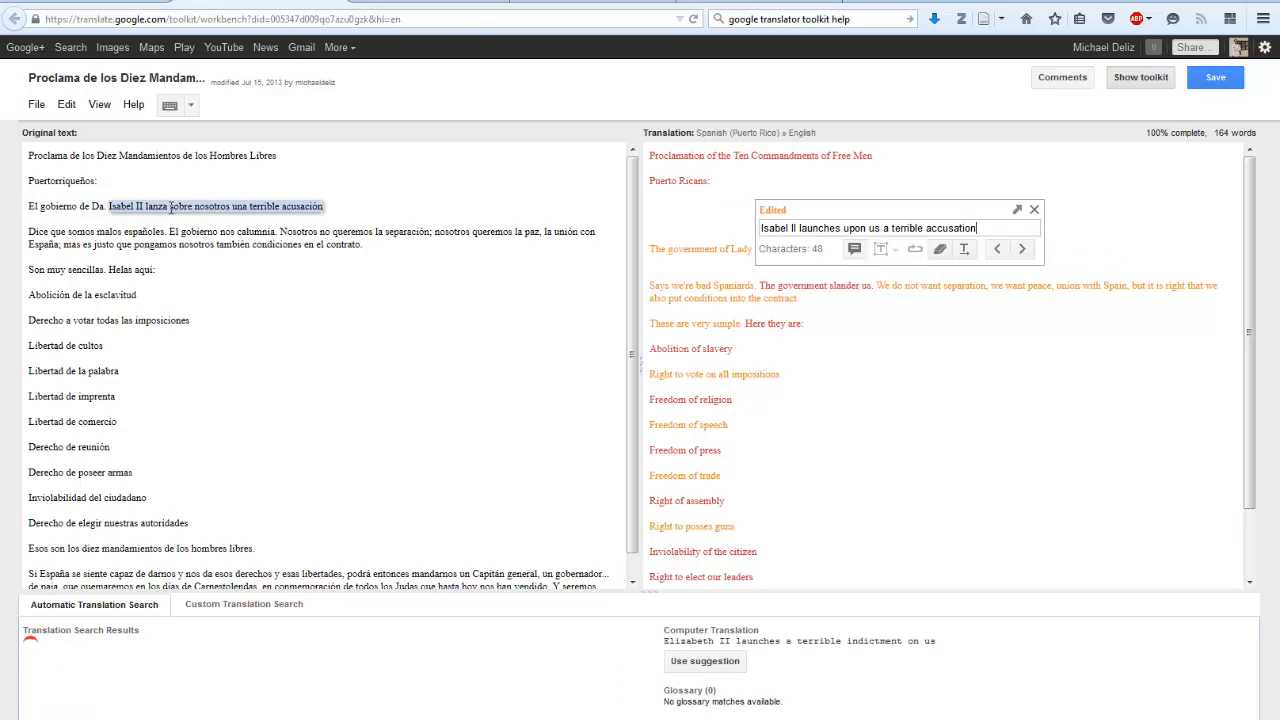
click(68, 231)
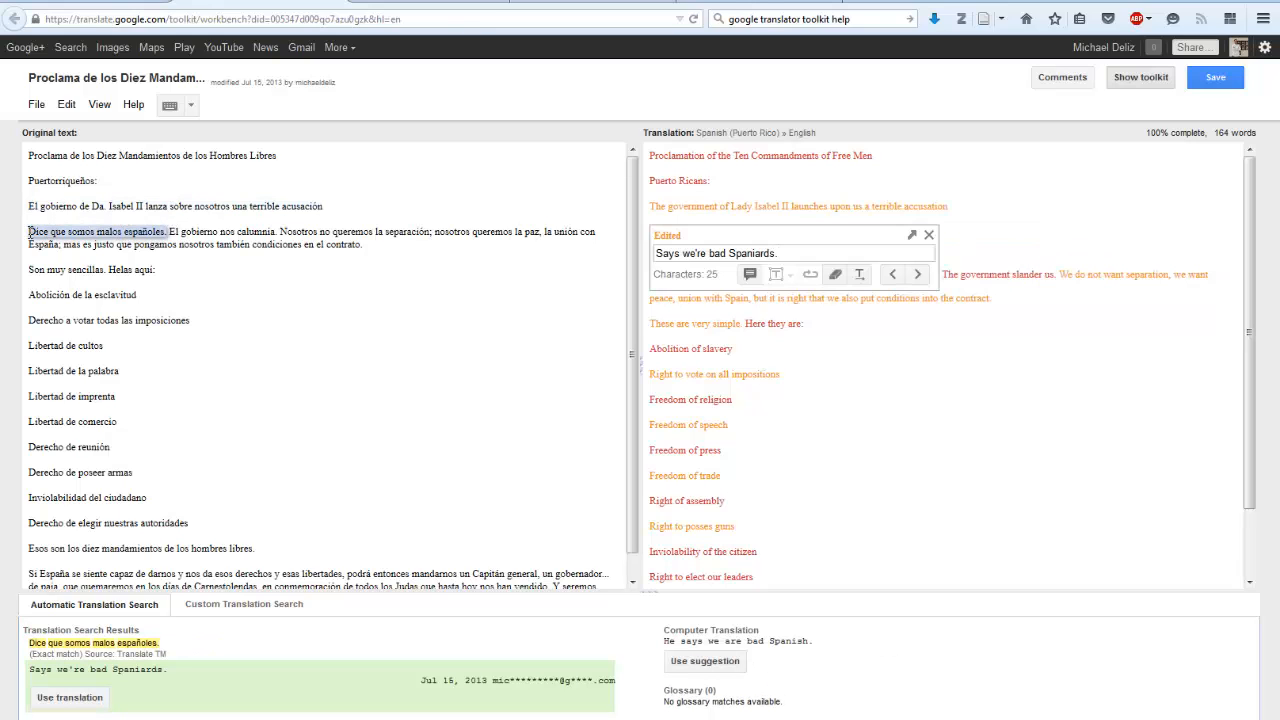
click(244, 233)
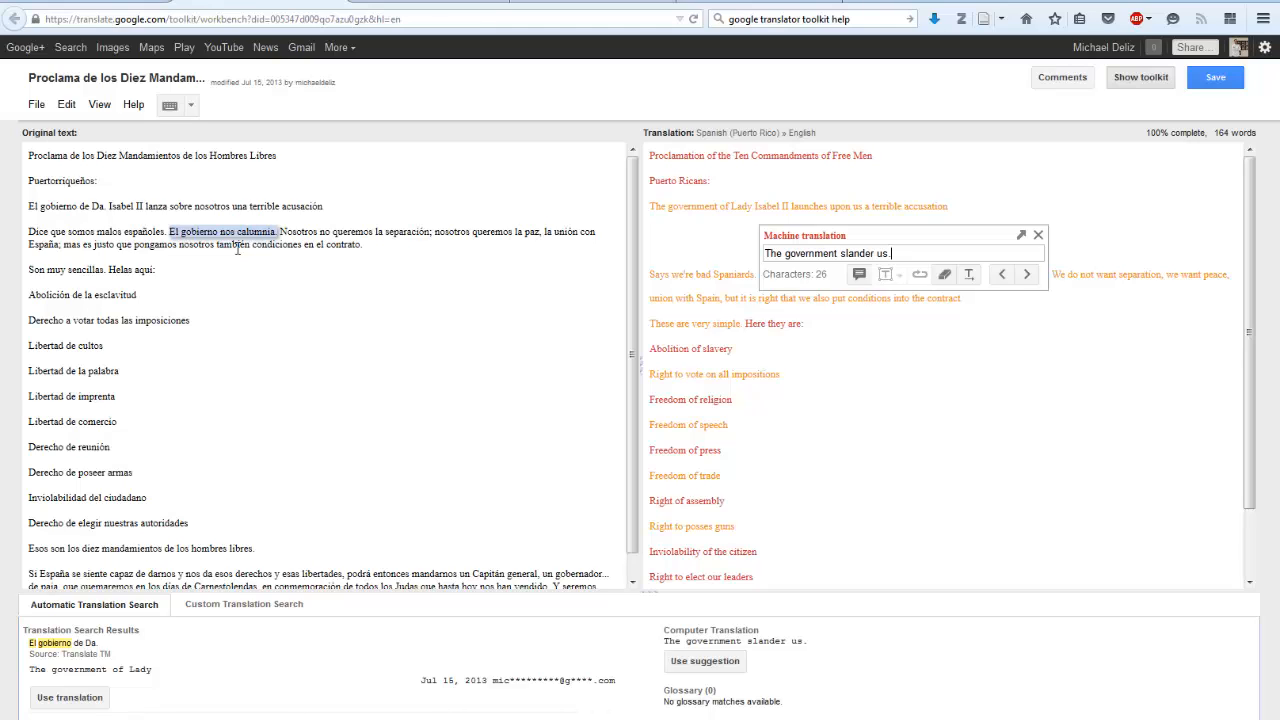
click(408, 232)
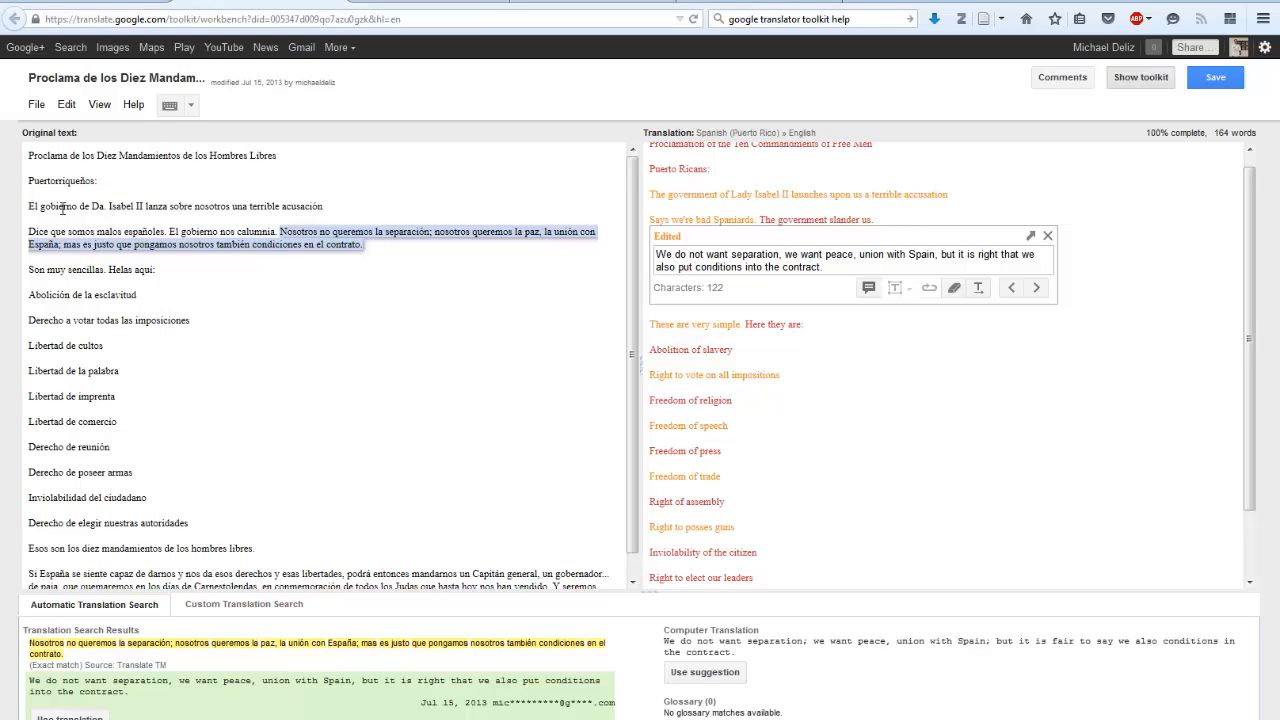
Examine the translations of "El gobierno de Da." and the listed rights from "Derecho a votar todas las imposiciones" to "Derecho de poseer armas".
click(63, 208)
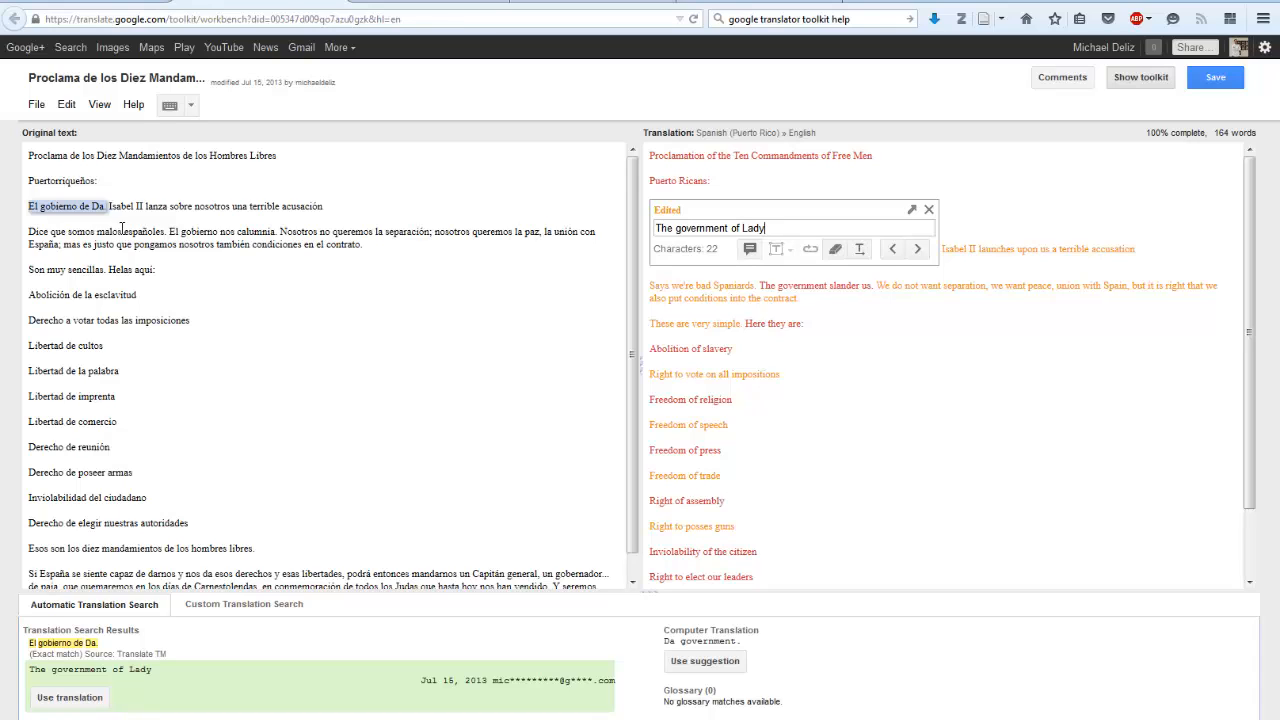
click(108, 320)
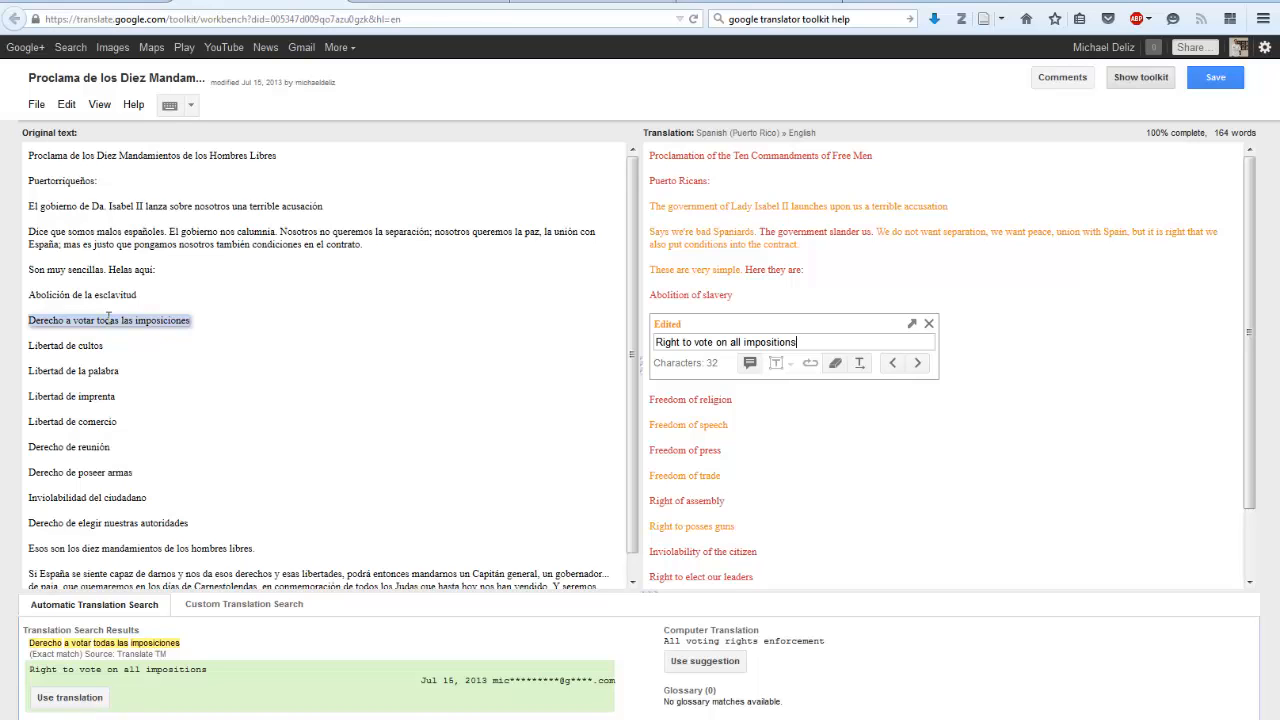
click(99, 356)
click(106, 372)
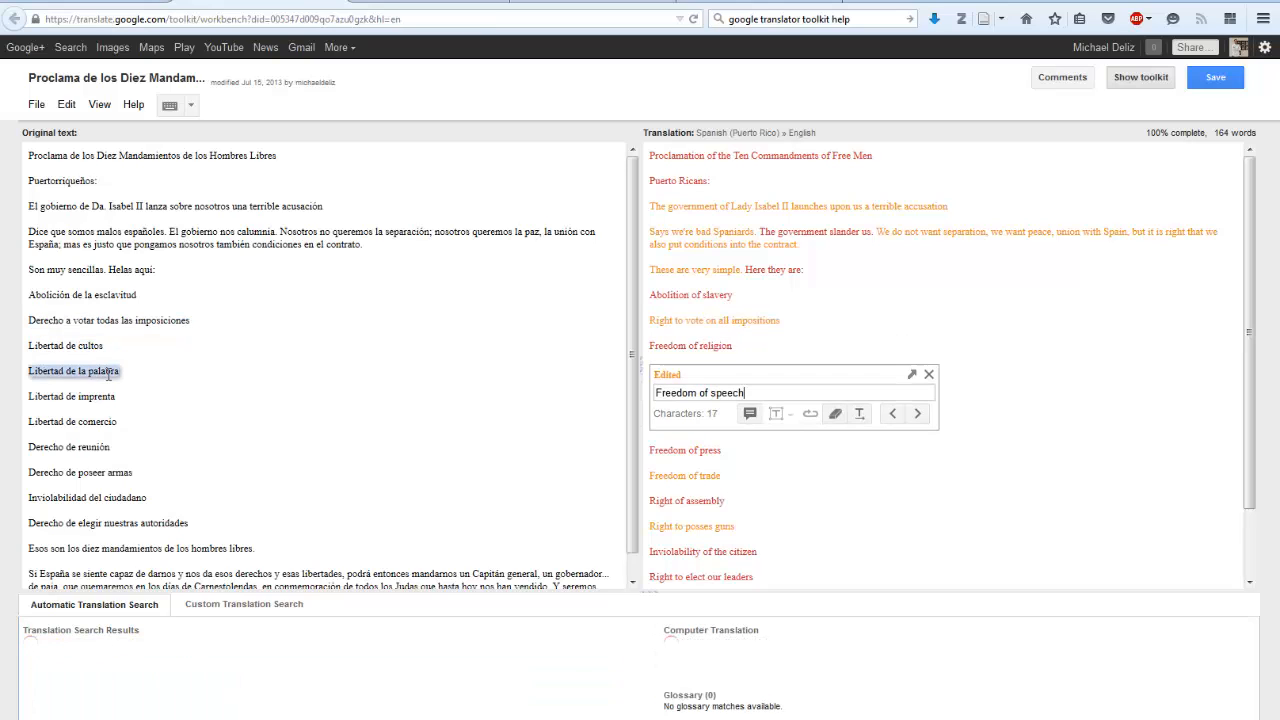
click(99, 402)
click(100, 422)
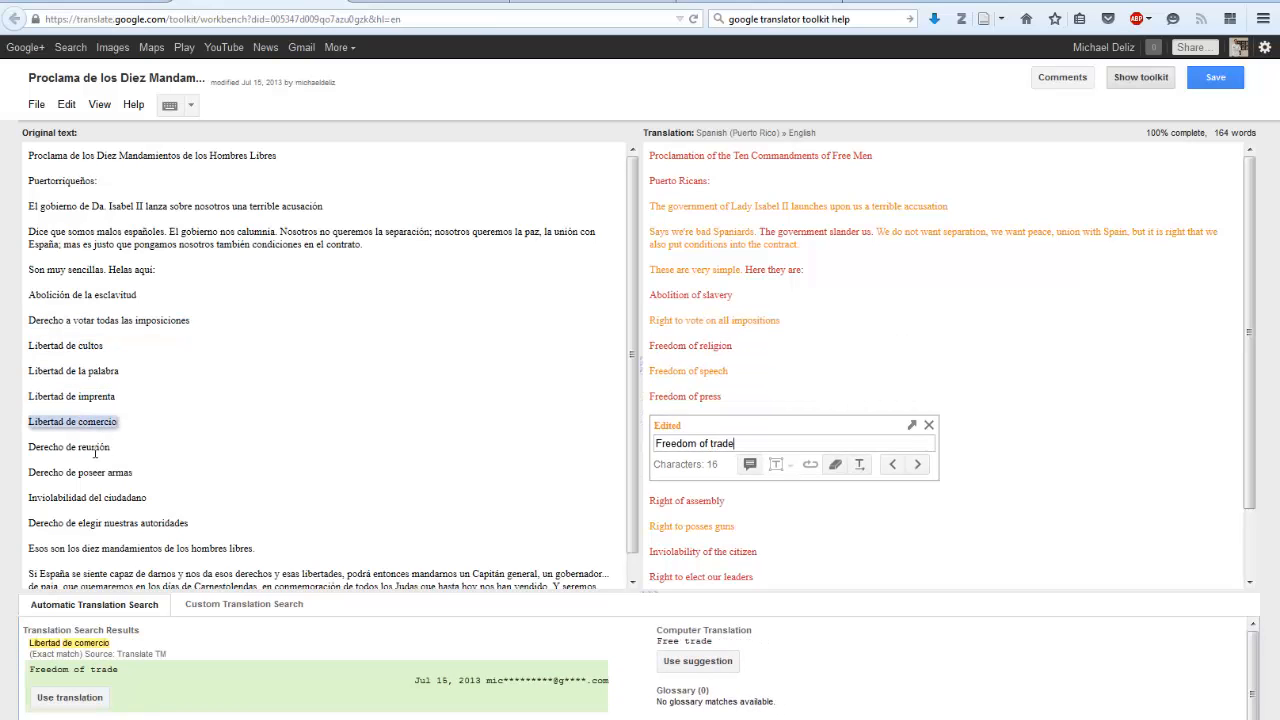
click(98, 448)
click(97, 470)
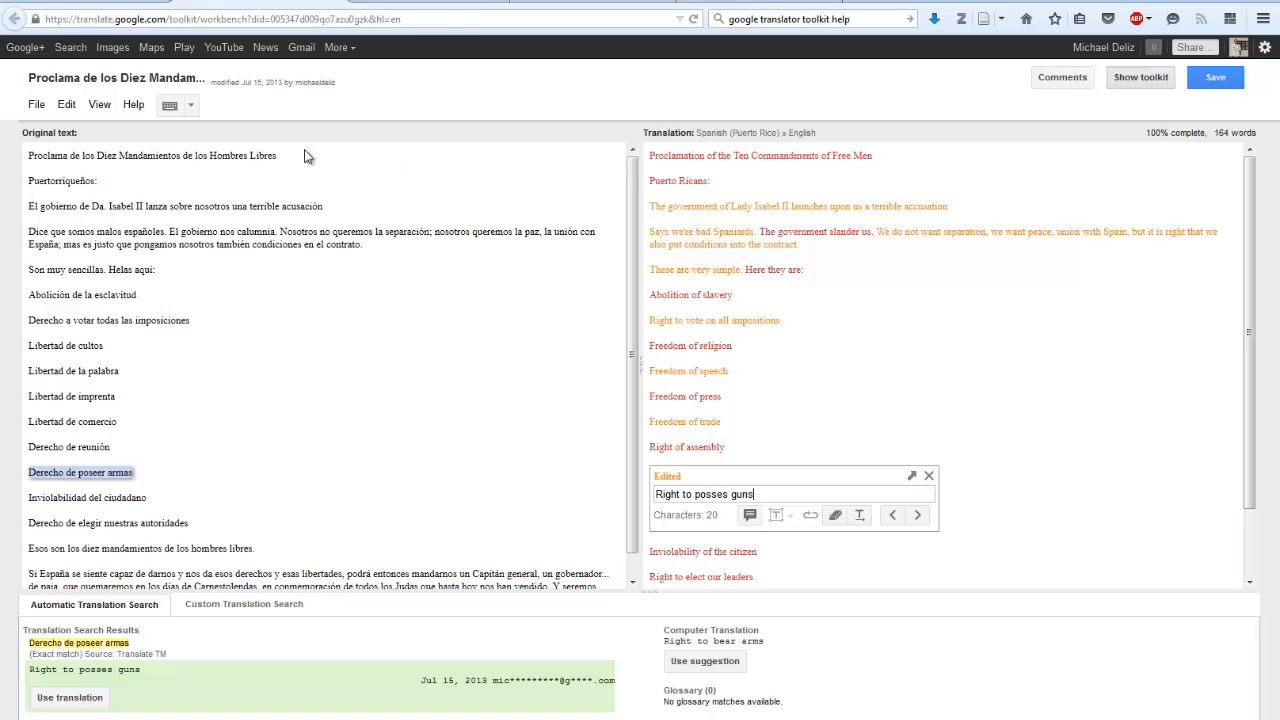
Inspect the title segment's translation type, and advance segment by segment to "El gobierno de Da.".
click(227, 154)
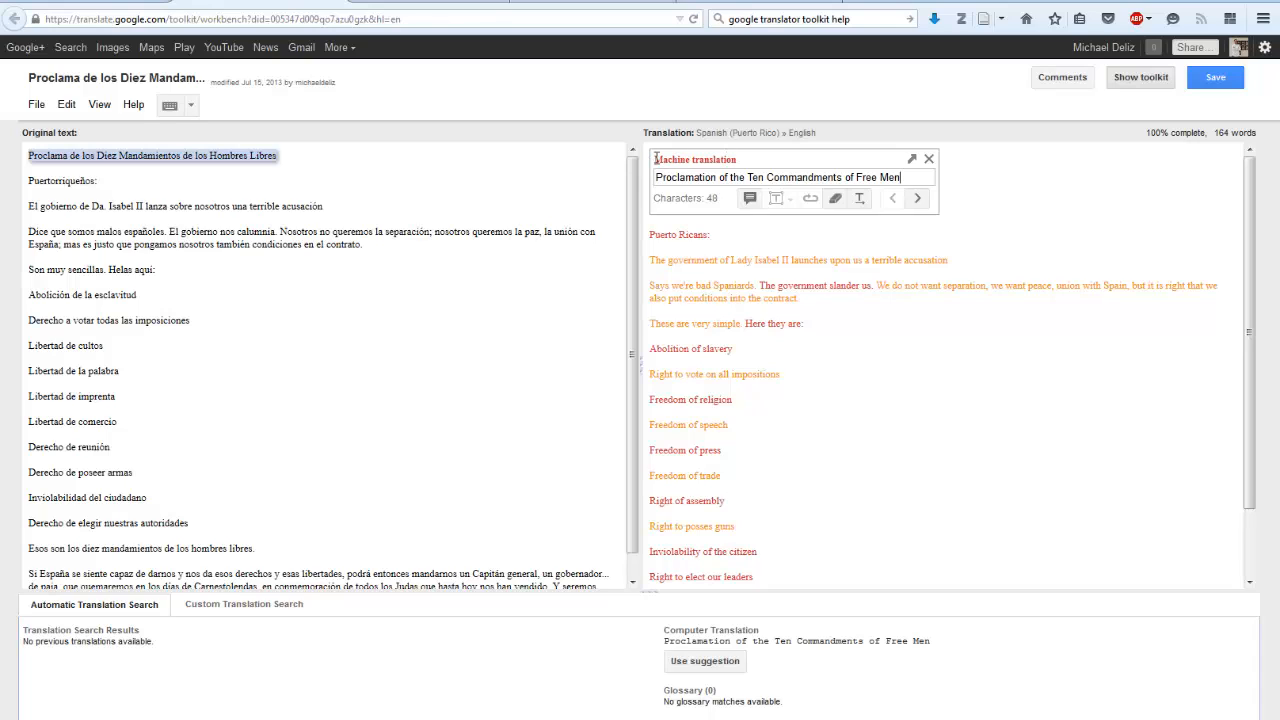
drag(655, 160, 746, 166)
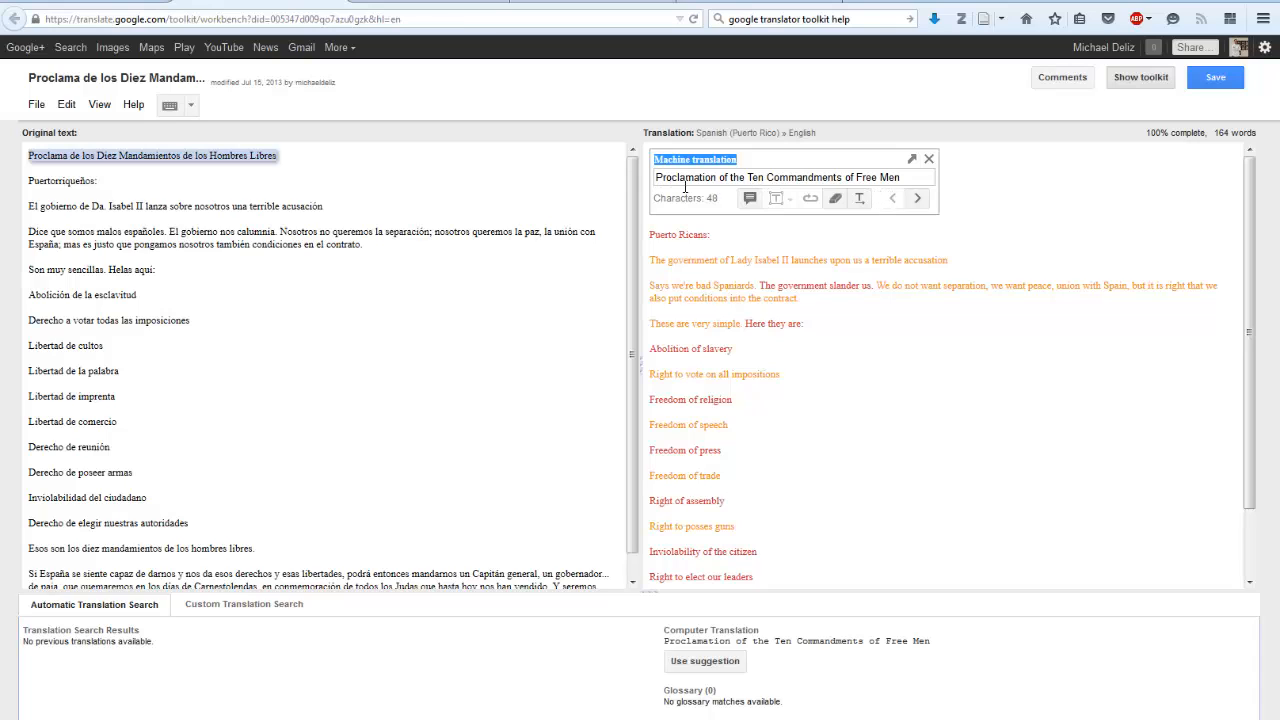
click(916, 200)
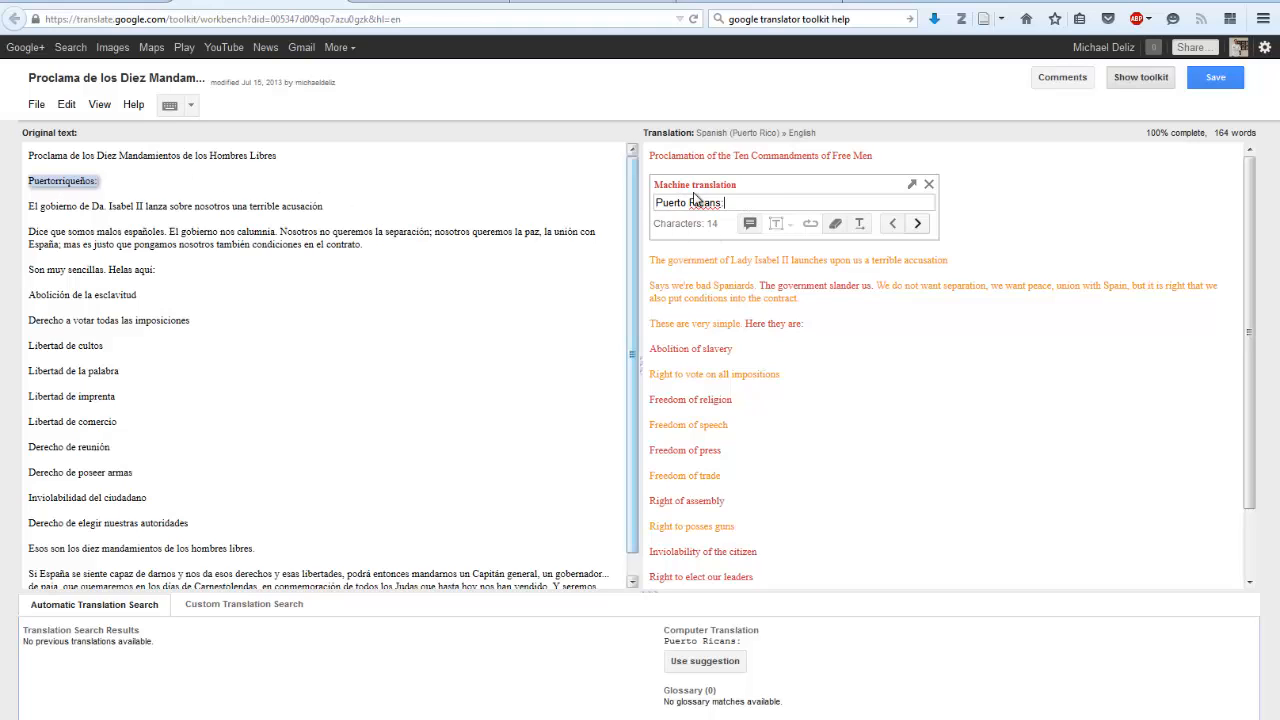
click(916, 223)
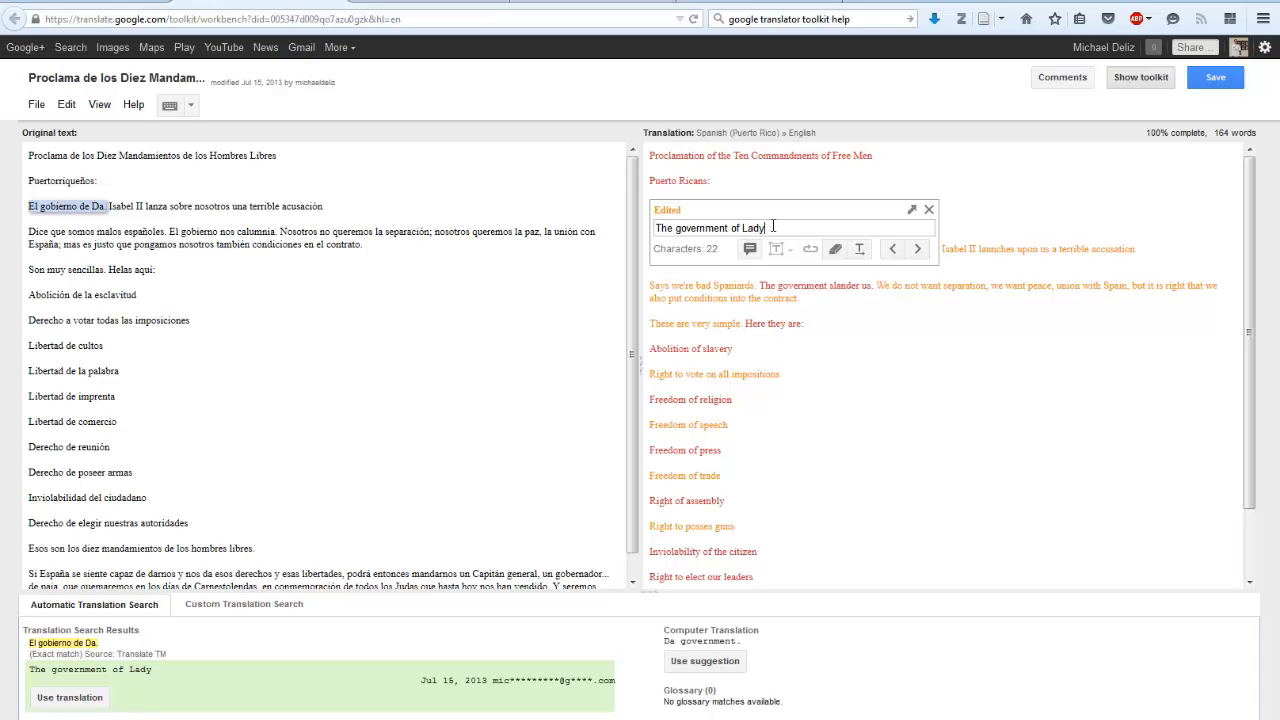
Examine the edited translations from "The government of Lady" to "Says we're bad Spaniards." and view the rest of the proclamation.
drag(776, 228, 655, 210)
drag(742, 228, 772, 228)
click(745, 228)
click(918, 252)
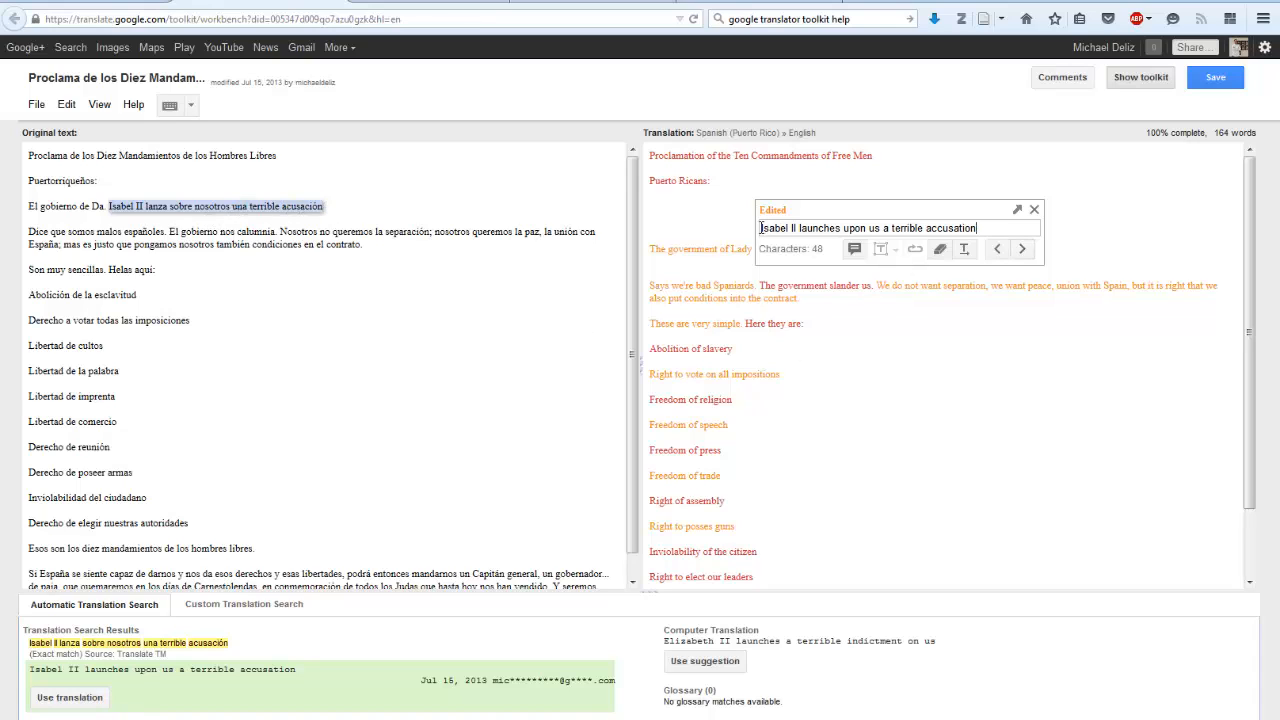
drag(760, 228, 978, 228)
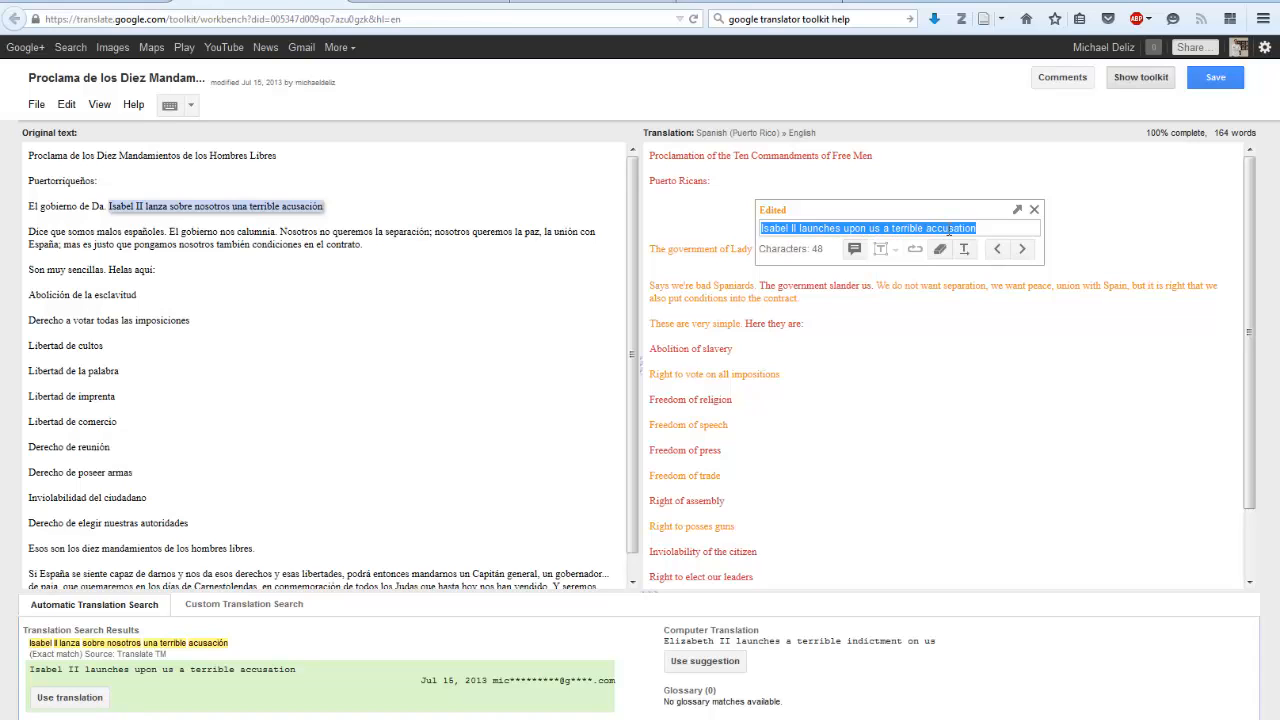
click(987, 229)
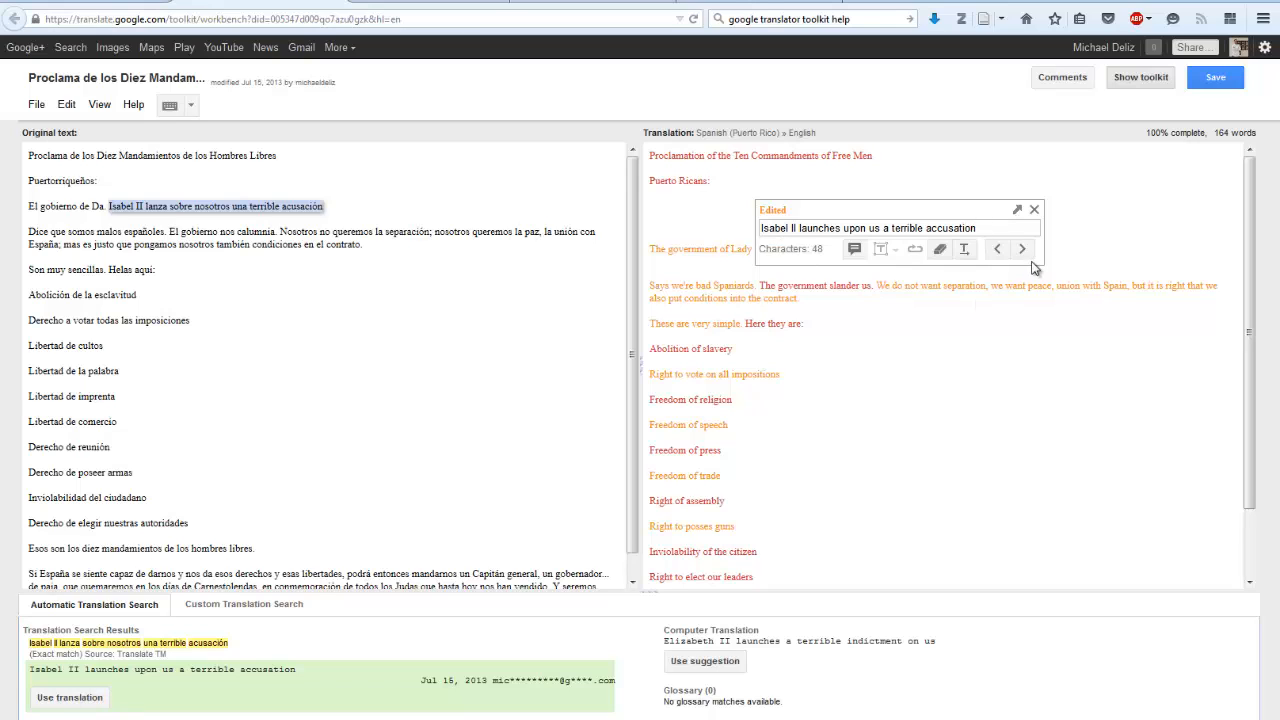
click(1022, 250)
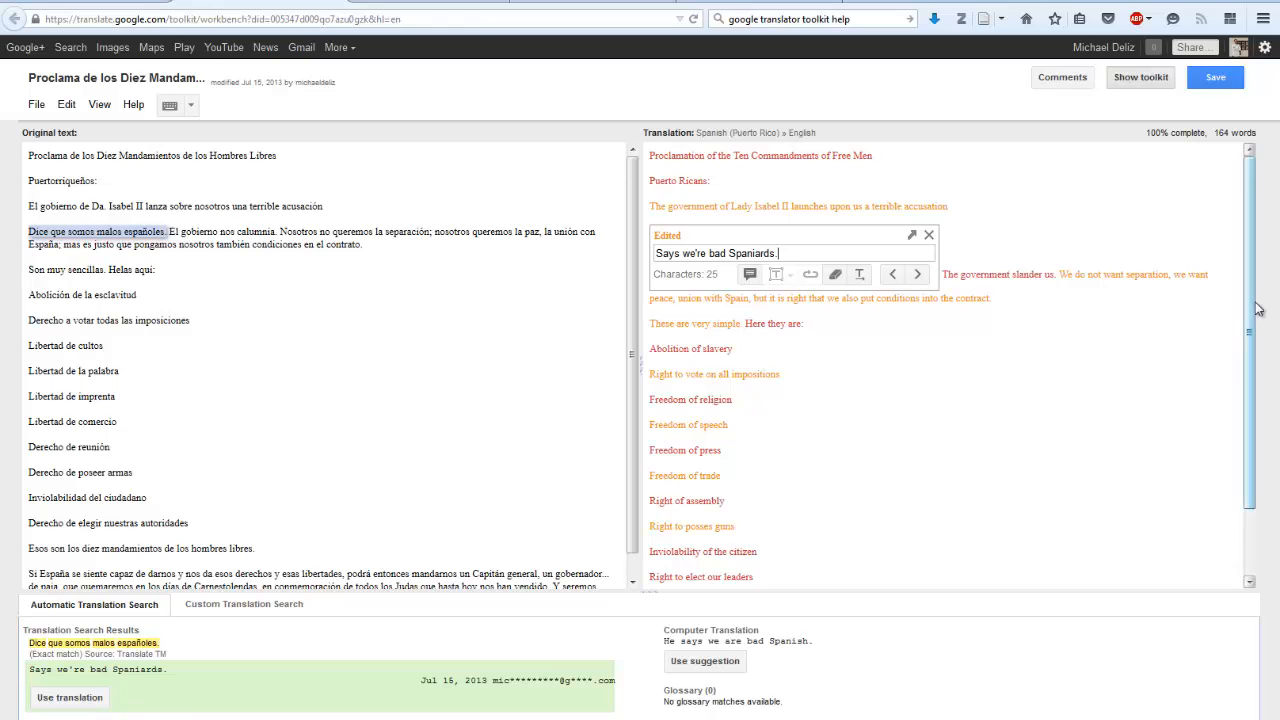
scroll(1252, 343, down, 1)
scroll(1252, 343, down, 1)
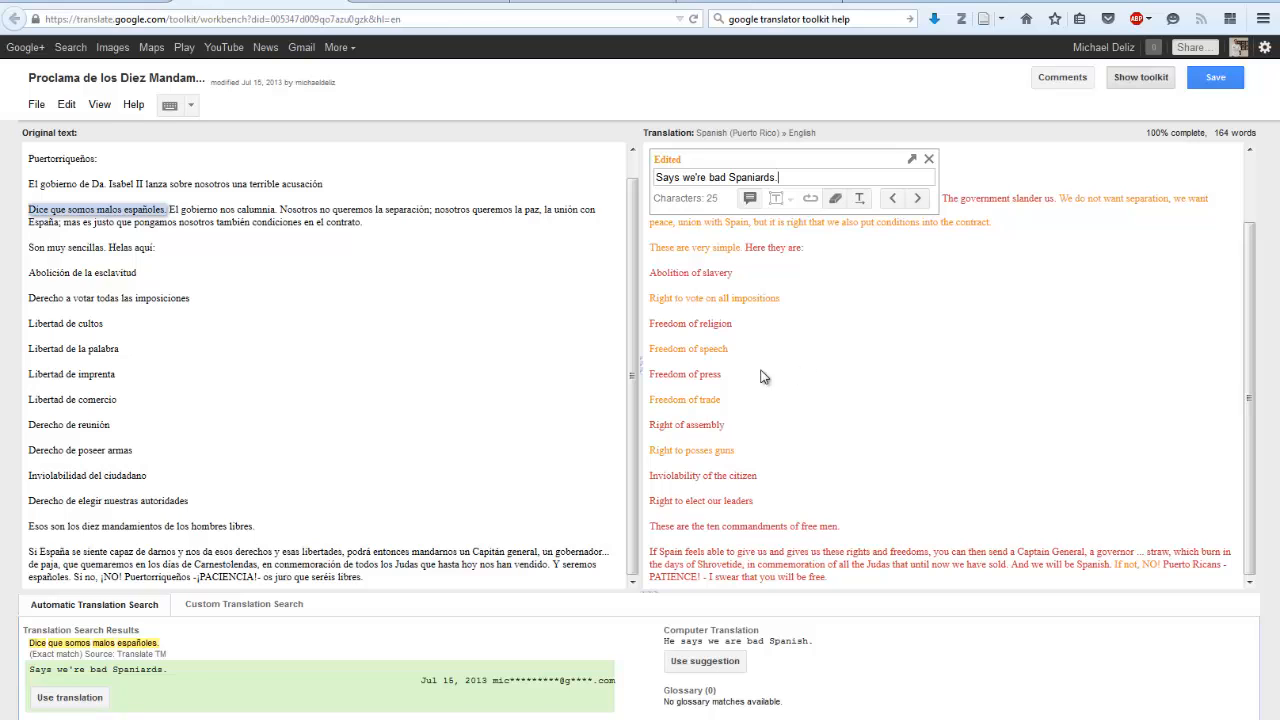
Open the PATRIA translation from the active translations list and look through its original and translated text.
click(115, 2)
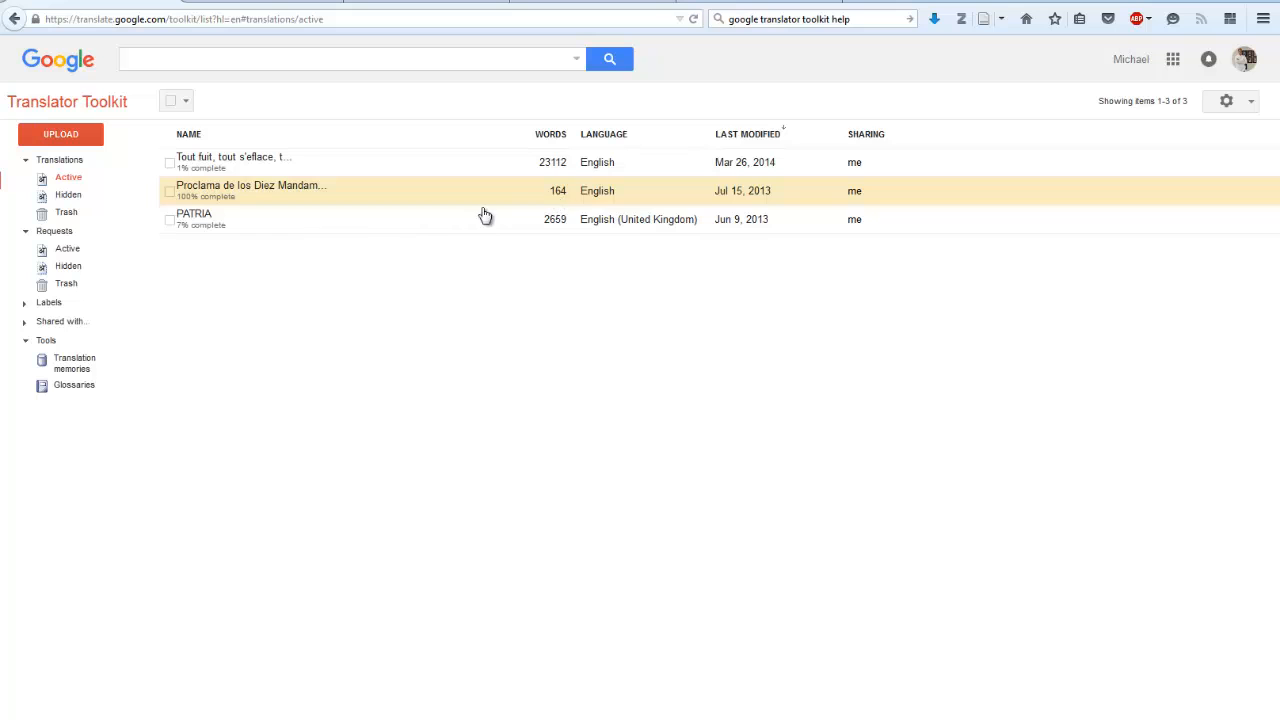
click(200, 219)
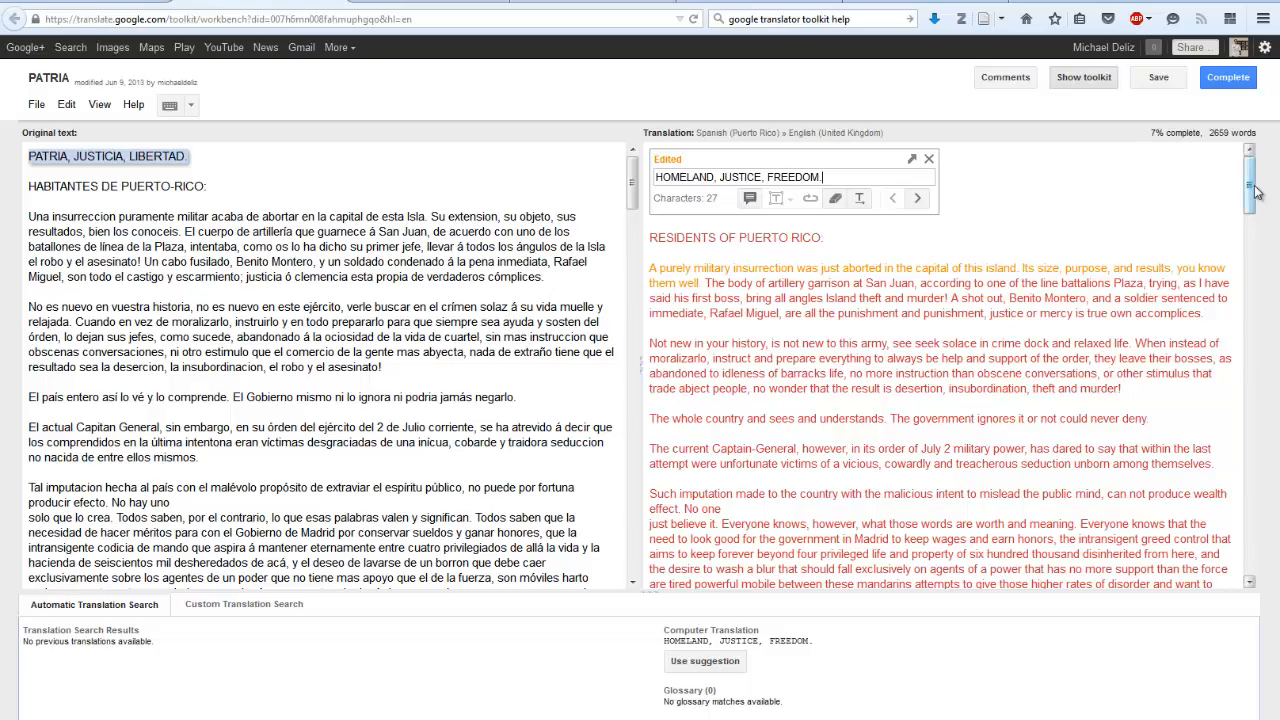
mouse_move(1250, 186)
mouse_down()
mouse_move(1268, 258)
mouse_move(1277, 562)
mouse_move(1246, 202)
mouse_up()
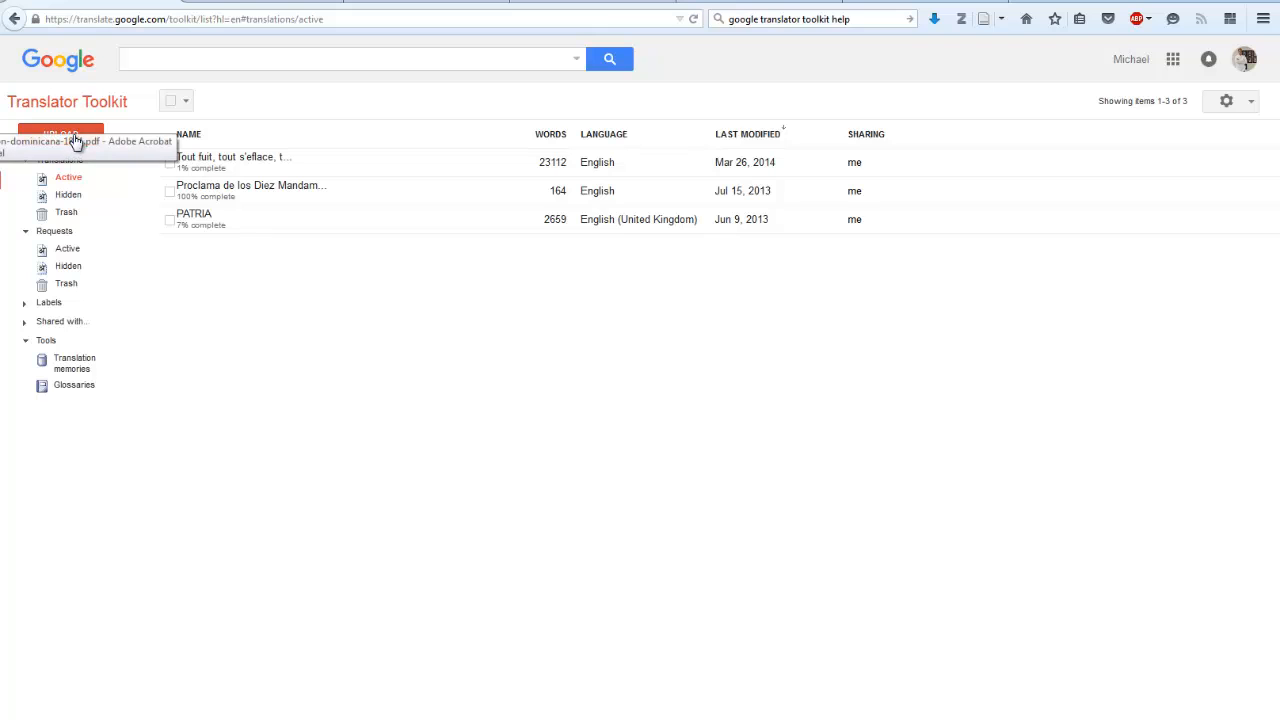
Return to the active translations list and switch to the constitucion-dominicana-1844.pdf document.
drag(76, 141, 99, 144)
click(612, 3)
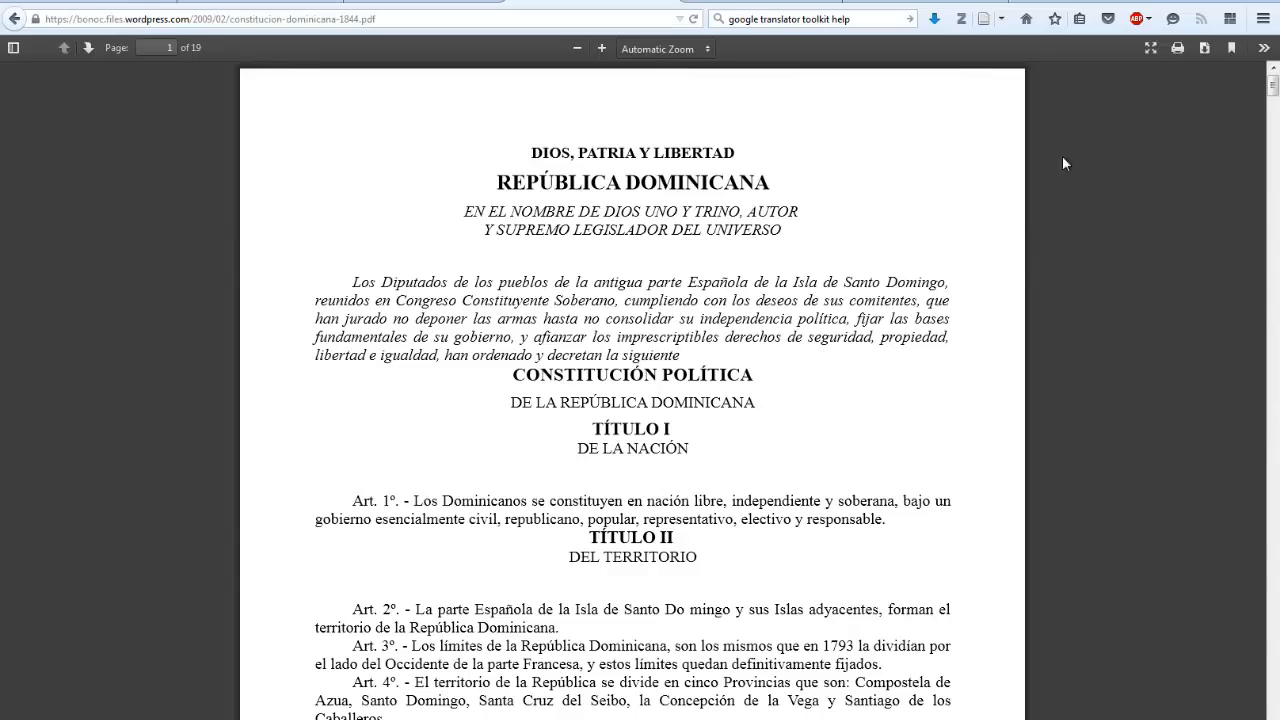
Skim the constitution's opening articles, and check the supported document types on Translator Toolkit's upload page, especially Microsoft Word (.DOC/.DOCX).
mouse_move(1274, 88)
mouse_down()
mouse_move(1274, 577)
mouse_move(1274, 76)
mouse_up()
scroll(754, 152, down, 3)
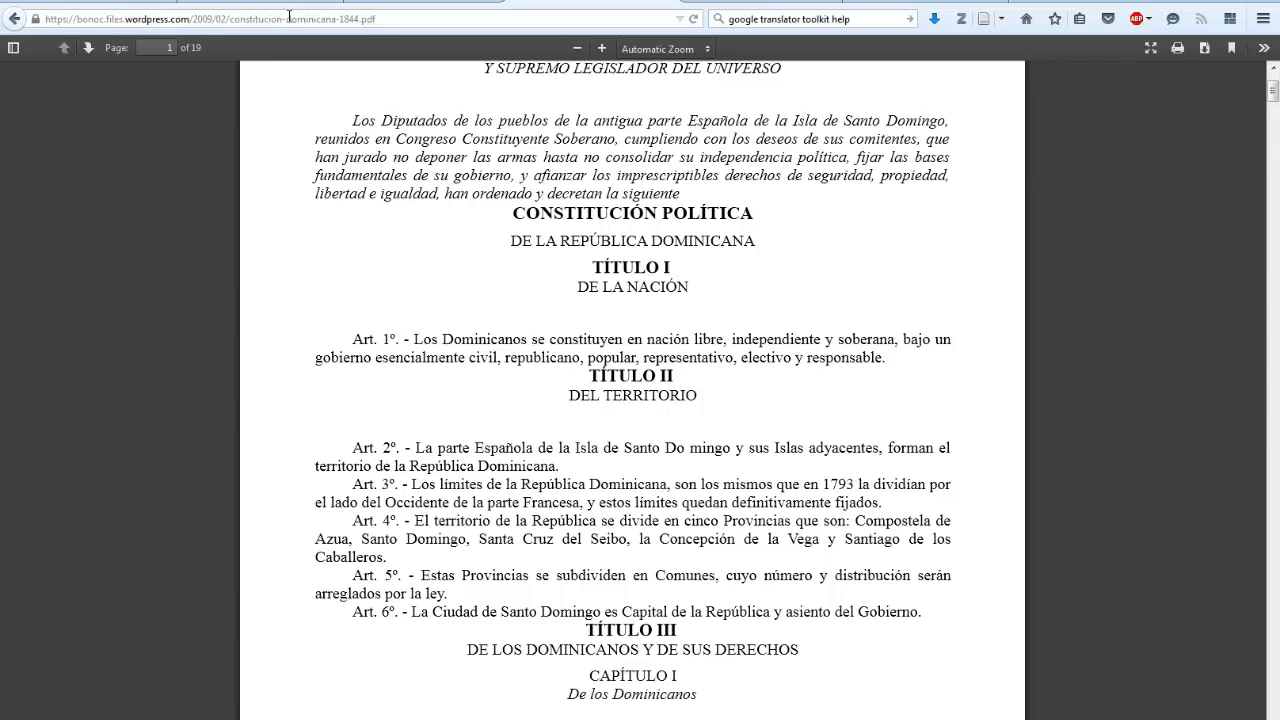
click(63, 5)
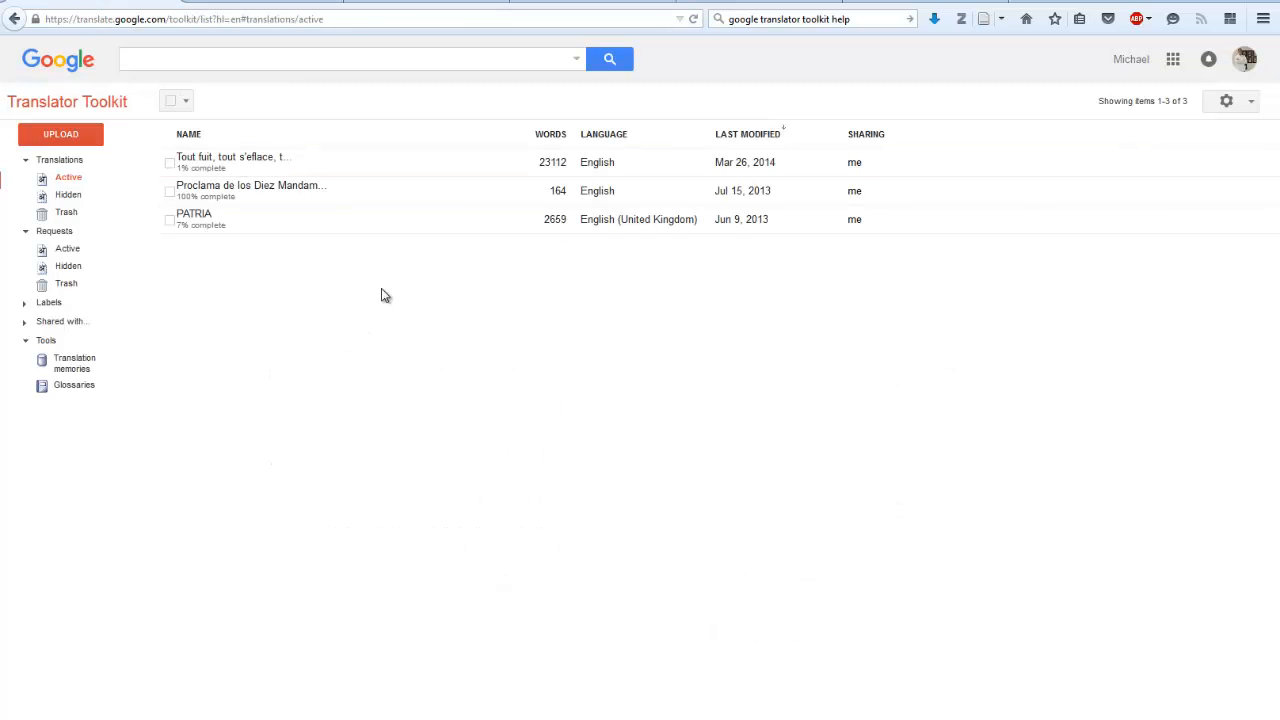
click(62, 137)
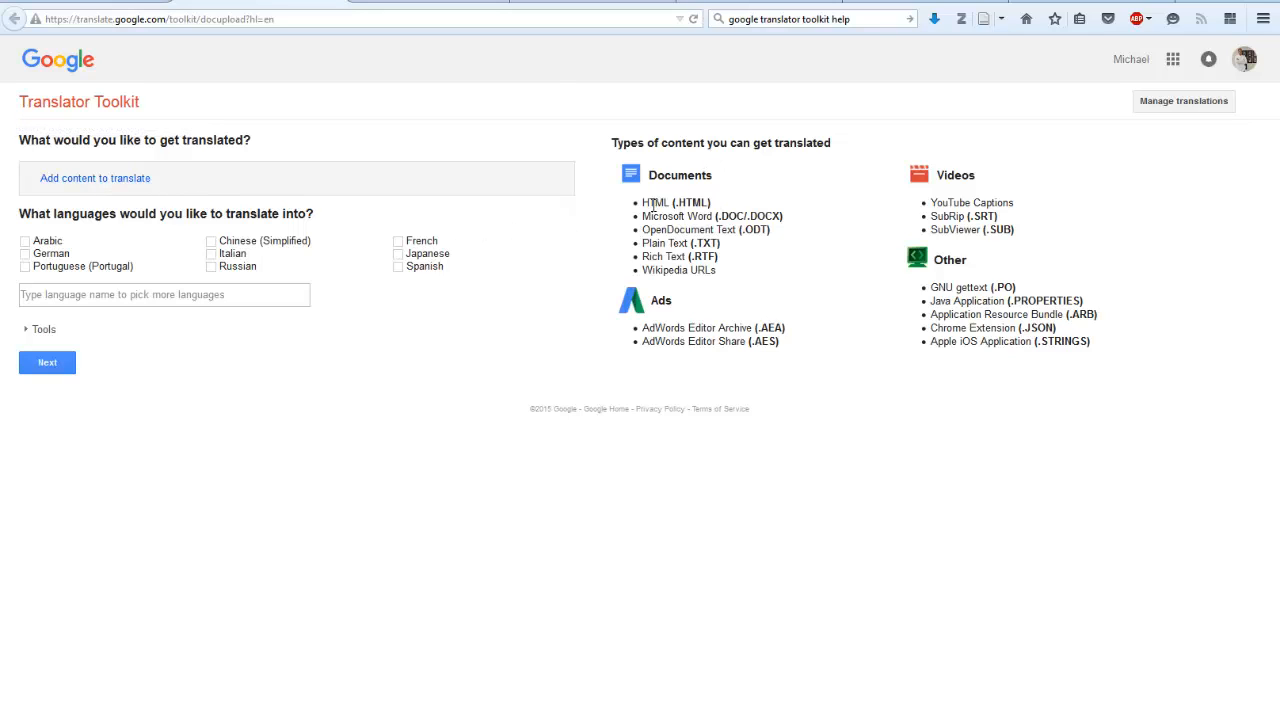
drag(643, 203, 776, 216)
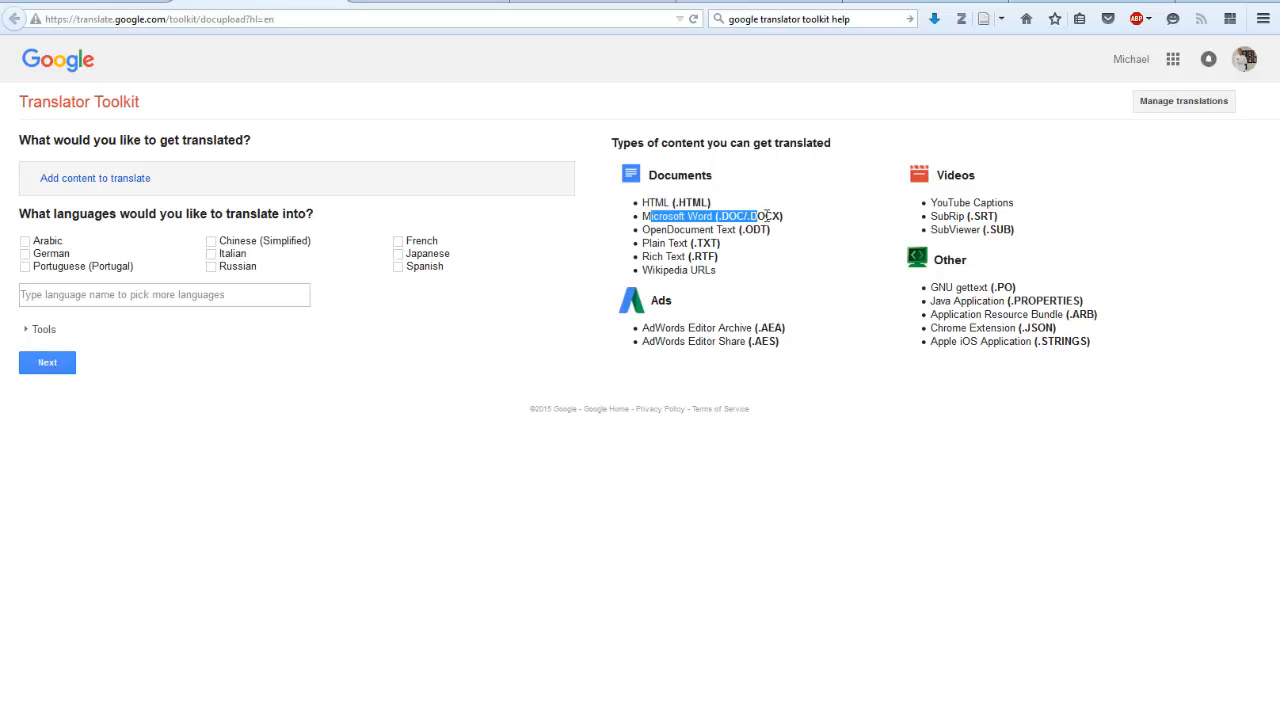
click(805, 220)
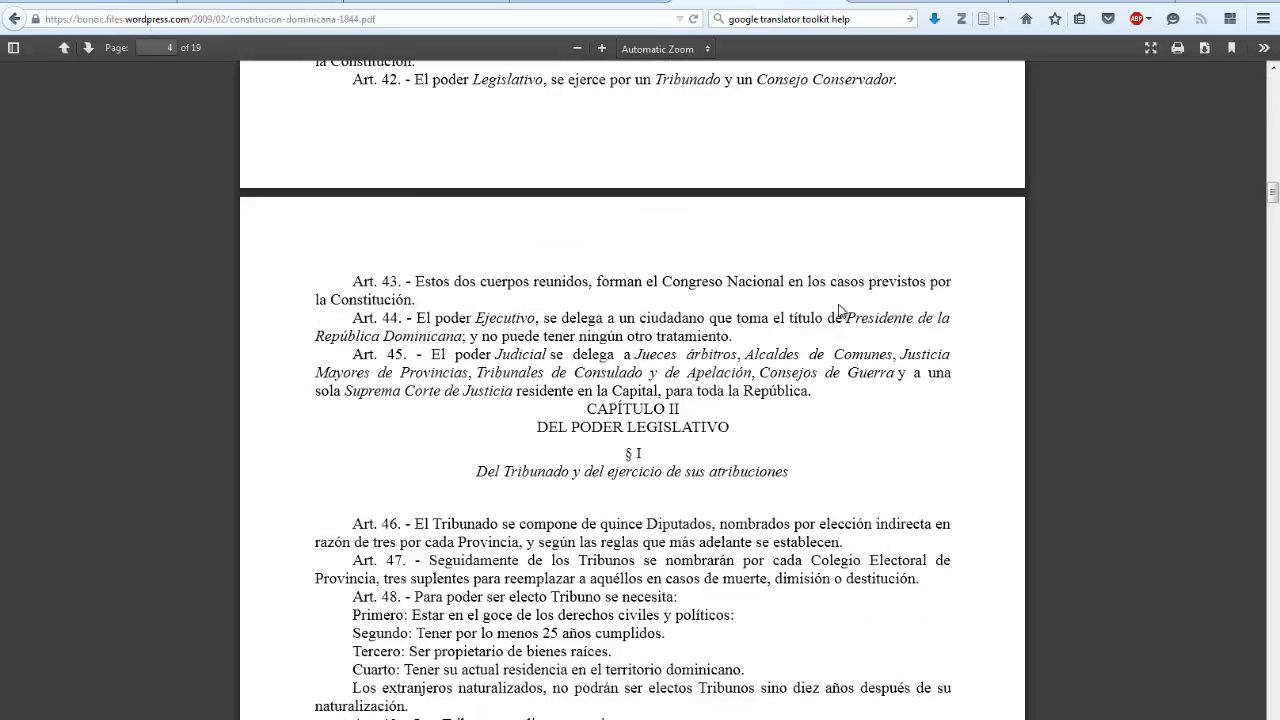
Return to the constitution's first page, switch to its copy in the desktop PDF editor, and check that the heading lines are selectable text.
scroll(840, 312, up, 15)
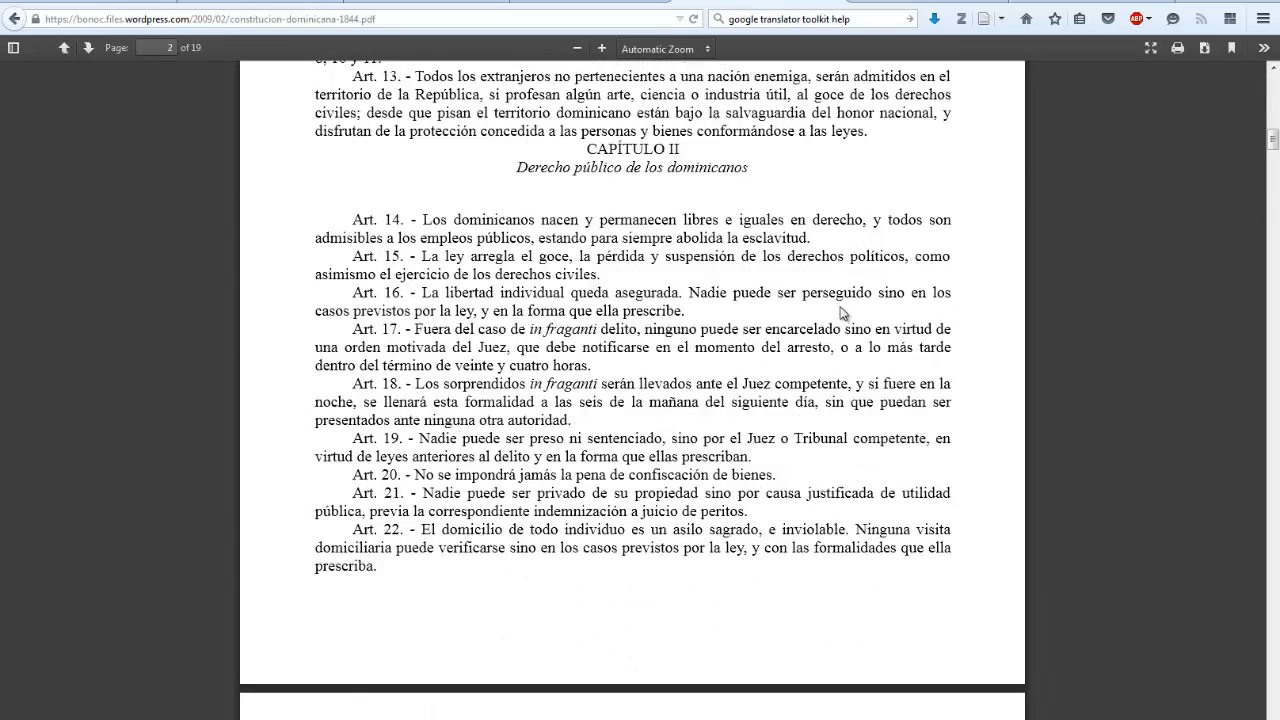
scroll(840, 312, up, 10)
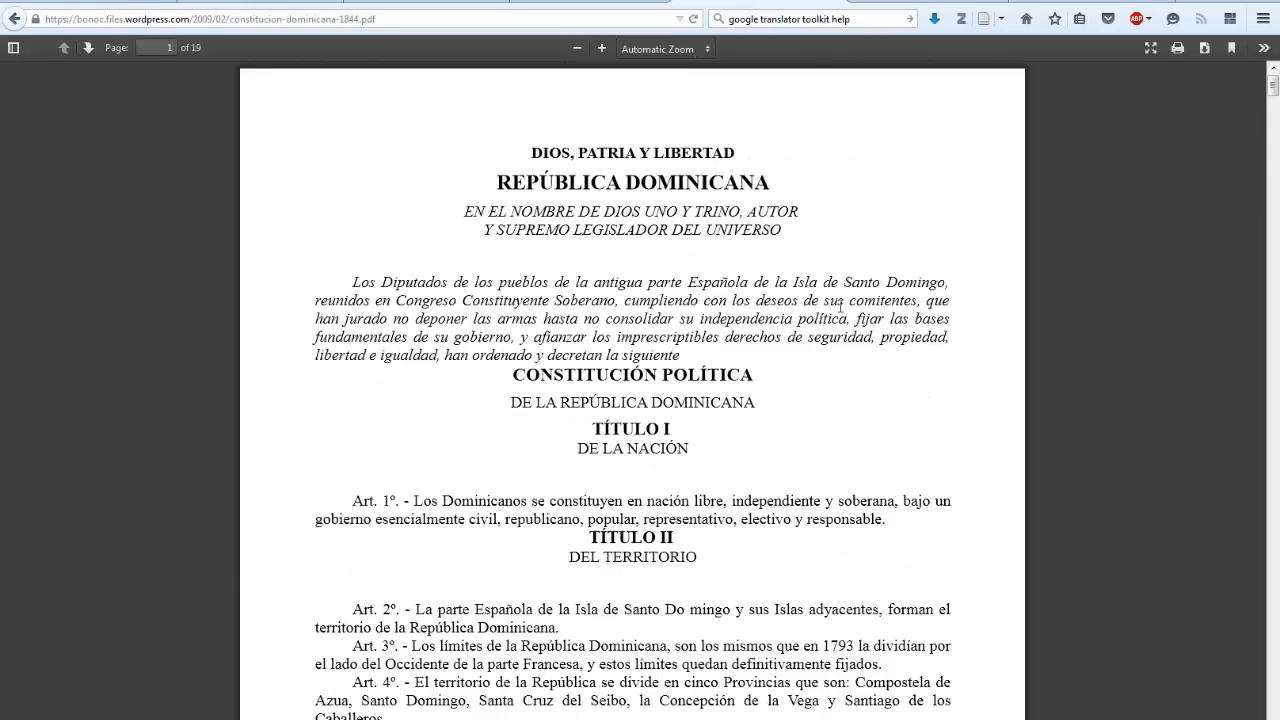
click(1, 172)
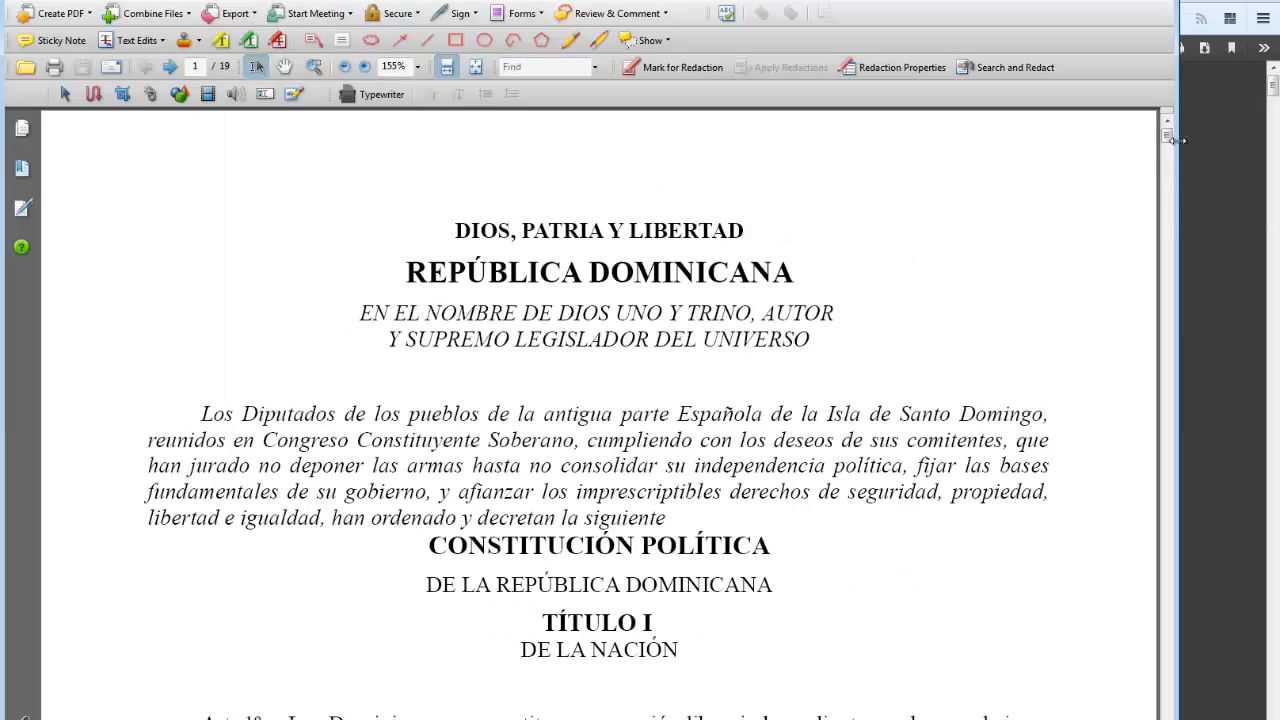
drag(1166, 136, 1174, 170)
drag(457, 228, 745, 232)
drag(406, 274, 782, 292)
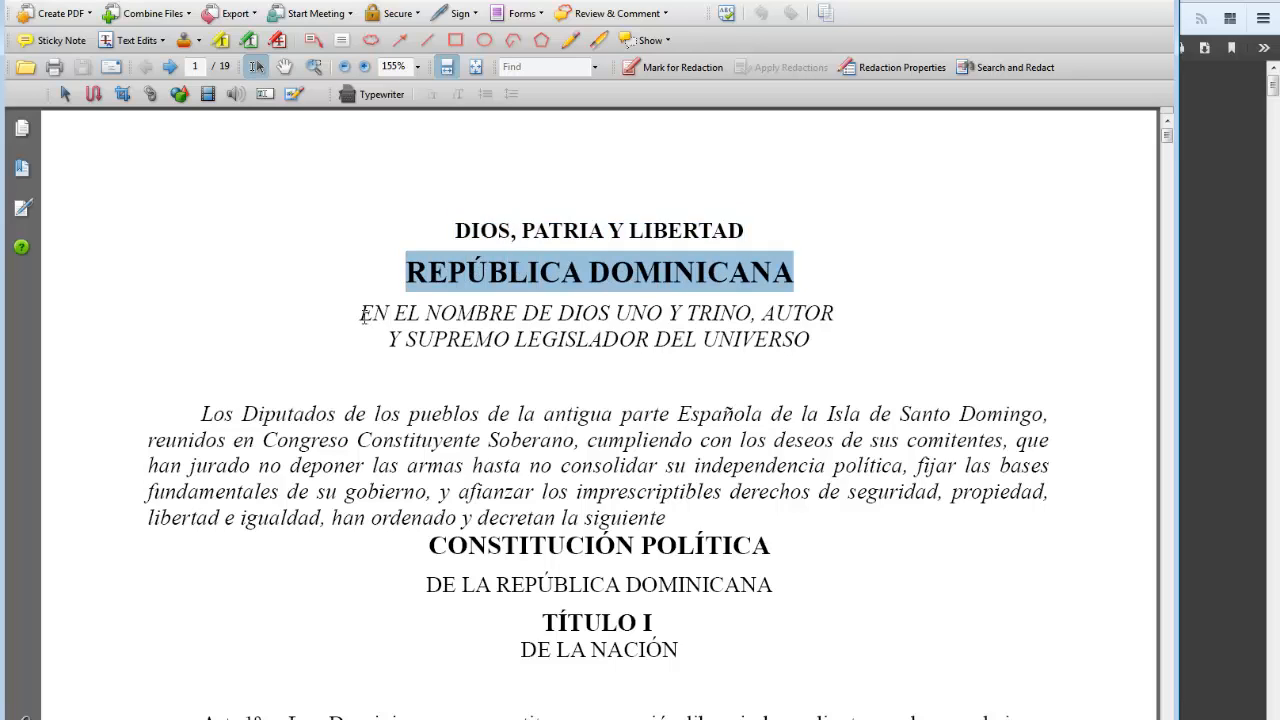
drag(360, 312, 821, 357)
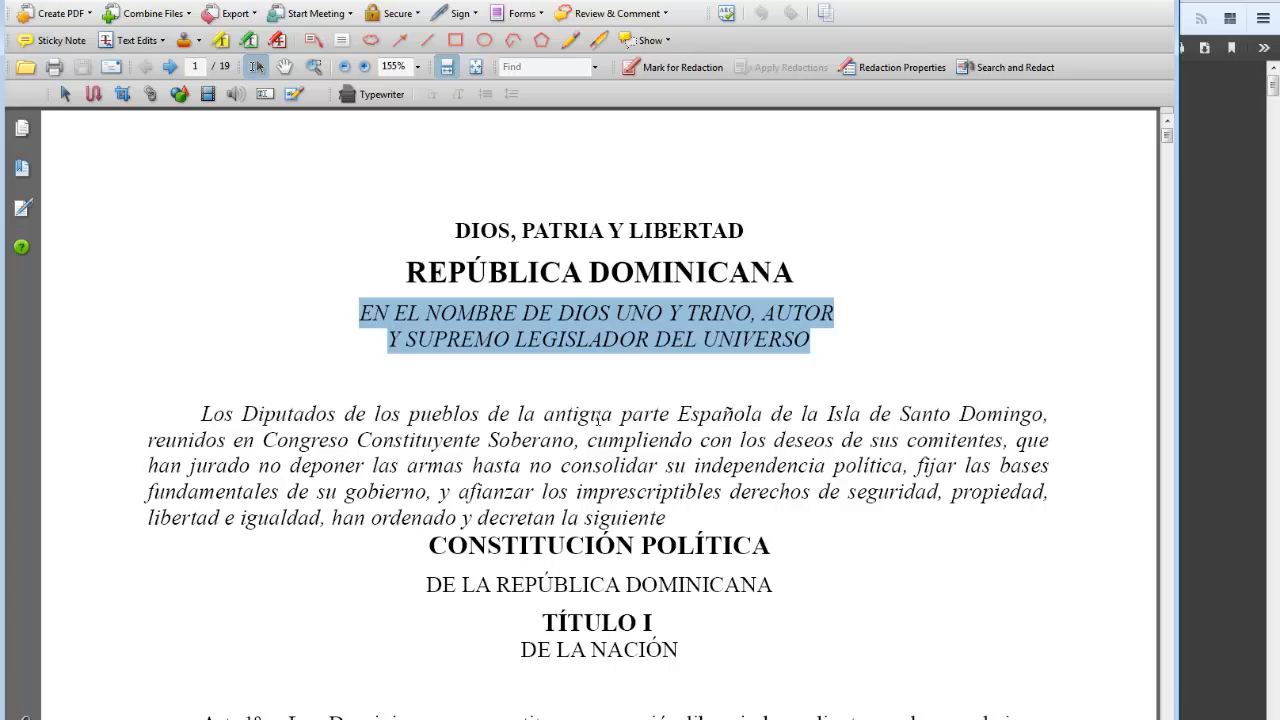
click(697, 282)
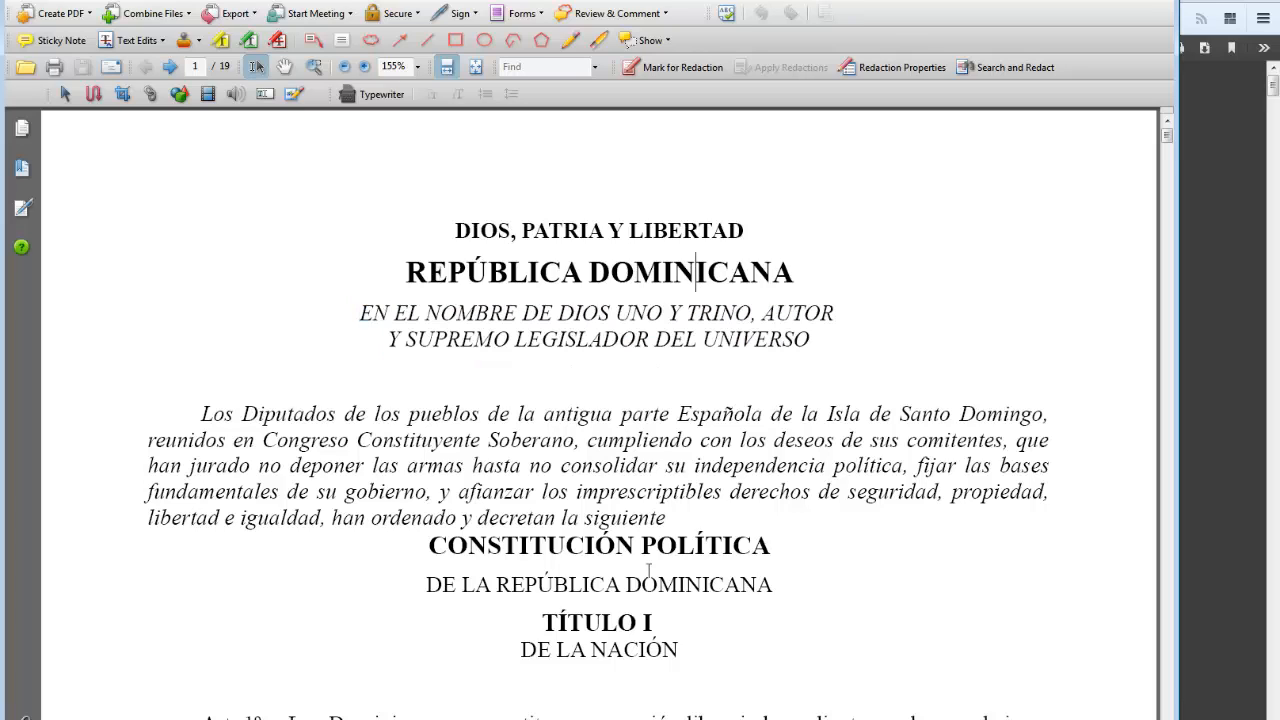
Look through the export formats available for the constitution PDF, including Word Document, HTML and Text.
click(18, 1)
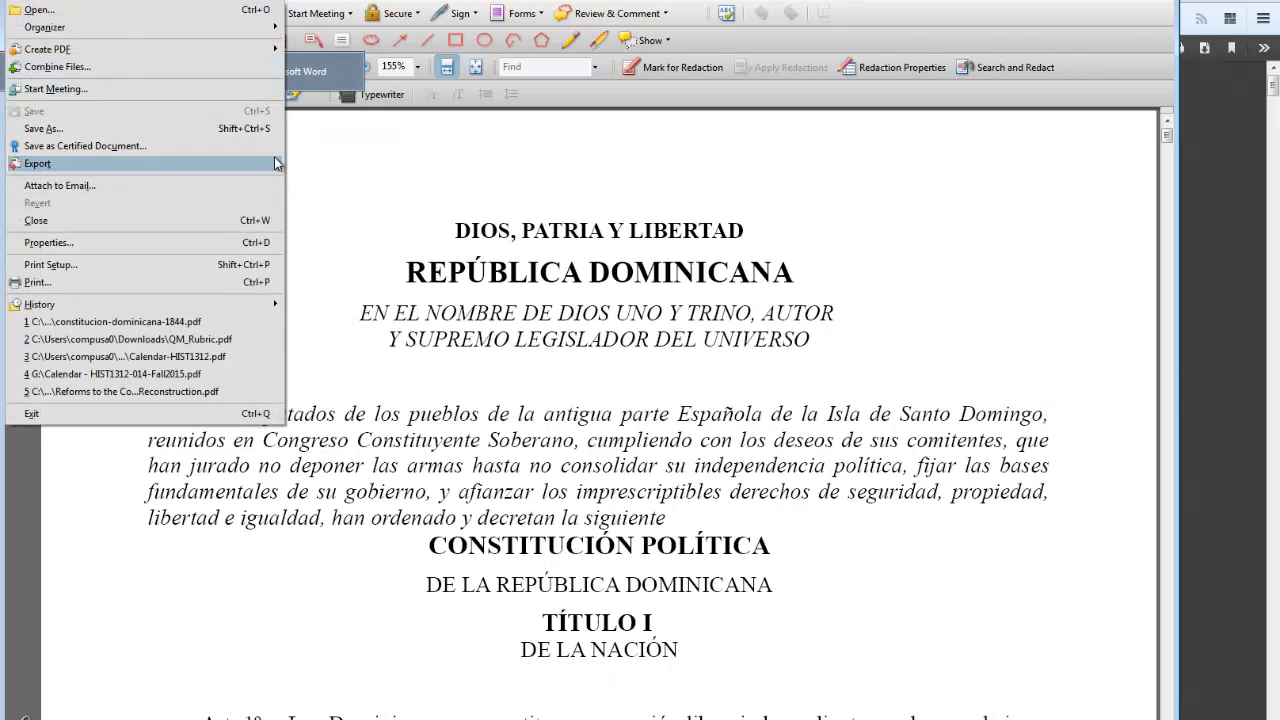
mouse_move(275, 160)
mouse_move(343, 220)
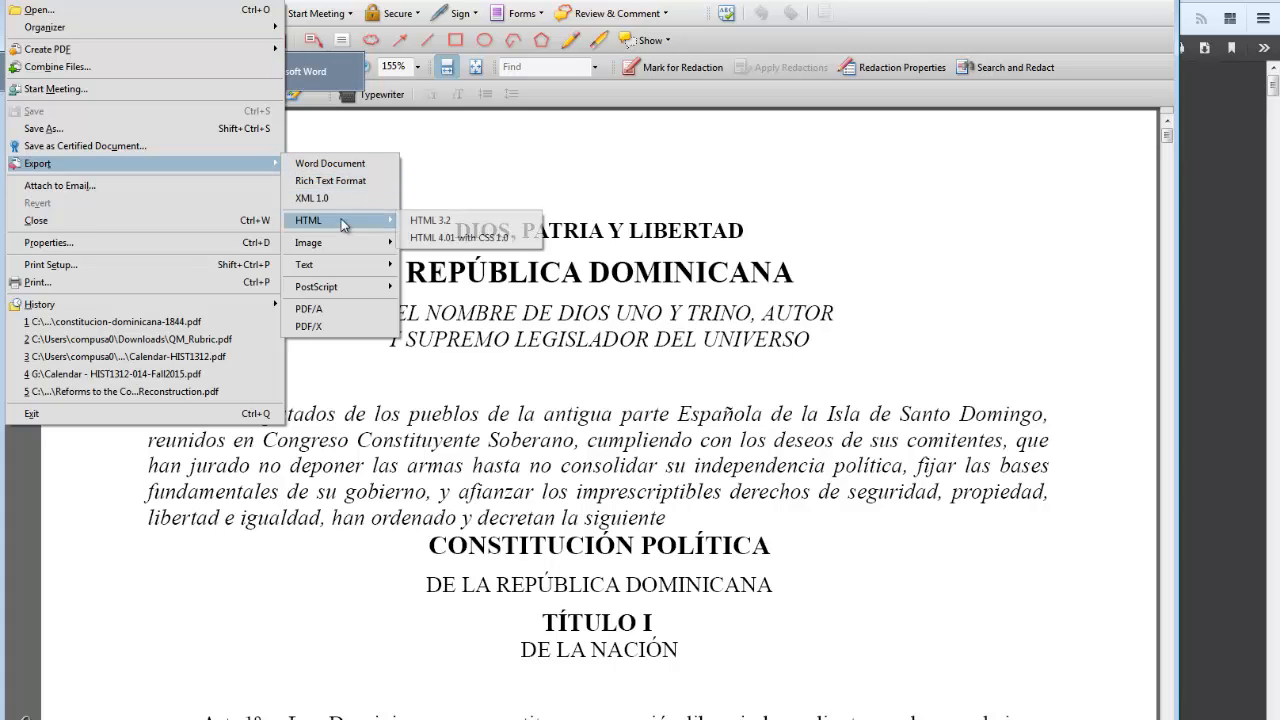
mouse_move(339, 264)
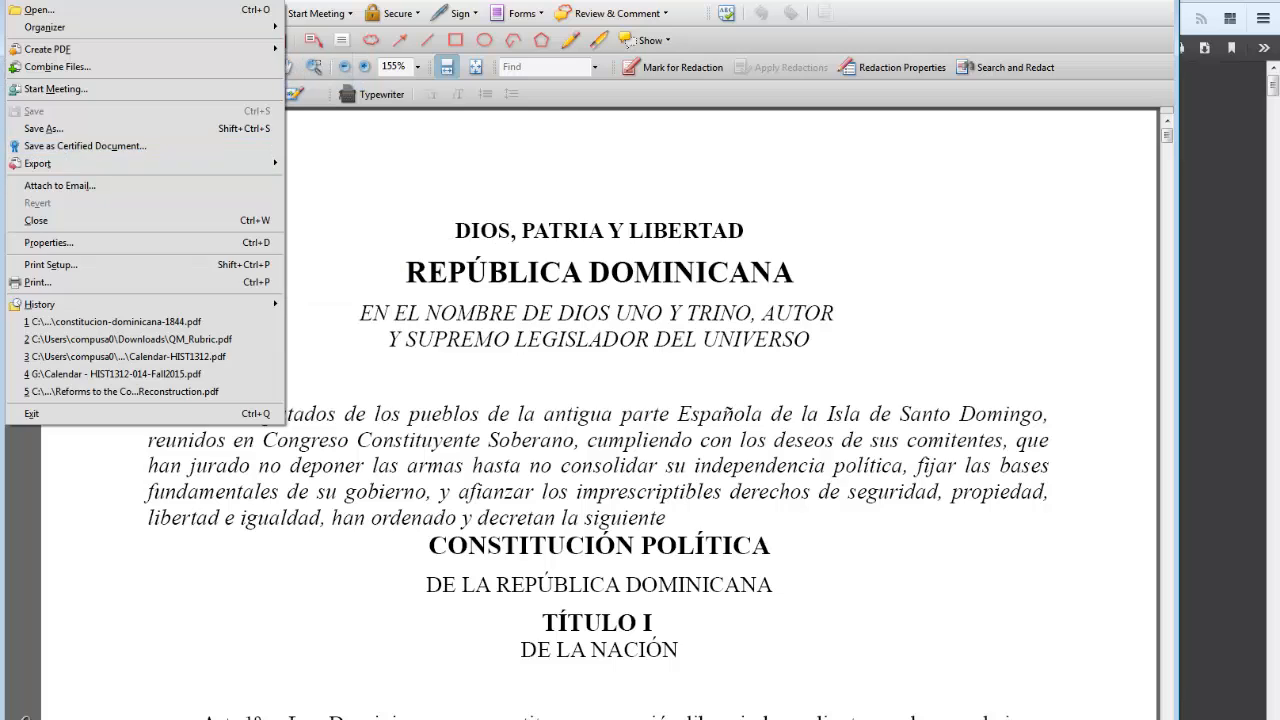
Switch to the Word version of the constitution and compare its heading layout with the PDF, checking the text of Art. 2º.
click(602, 690)
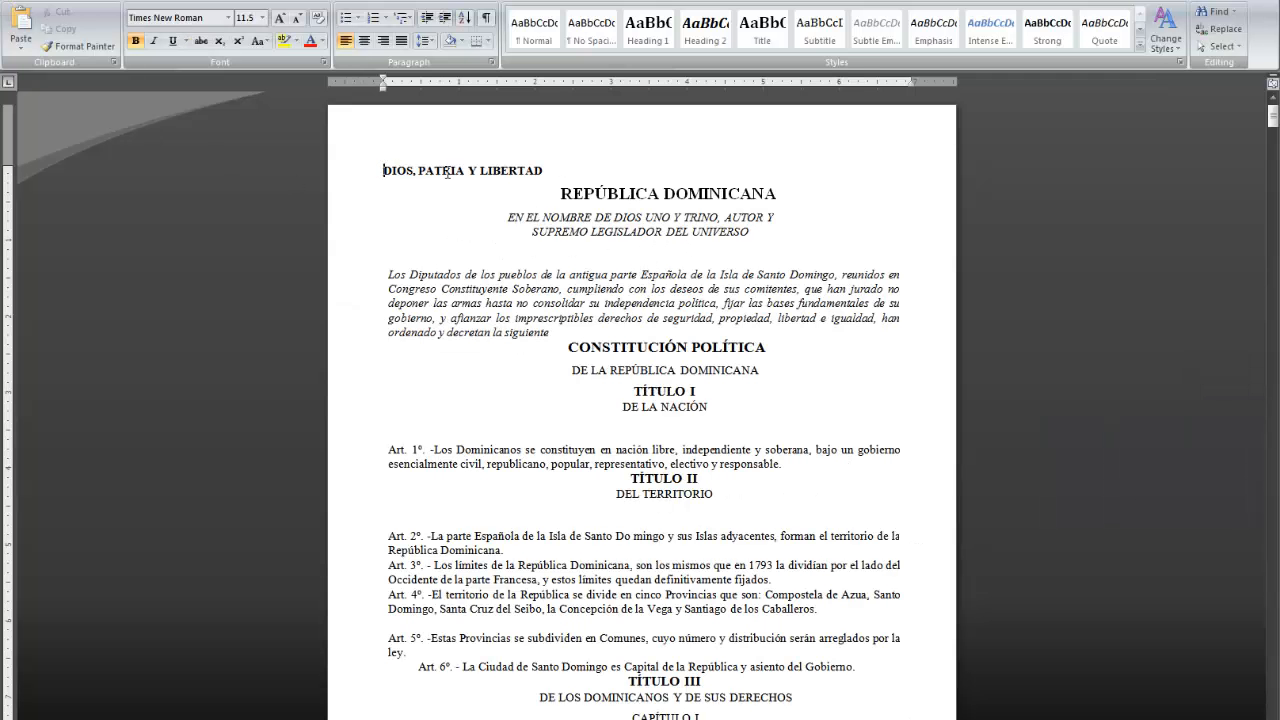
drag(559, 173, 387, 181)
key(alt+Tab)
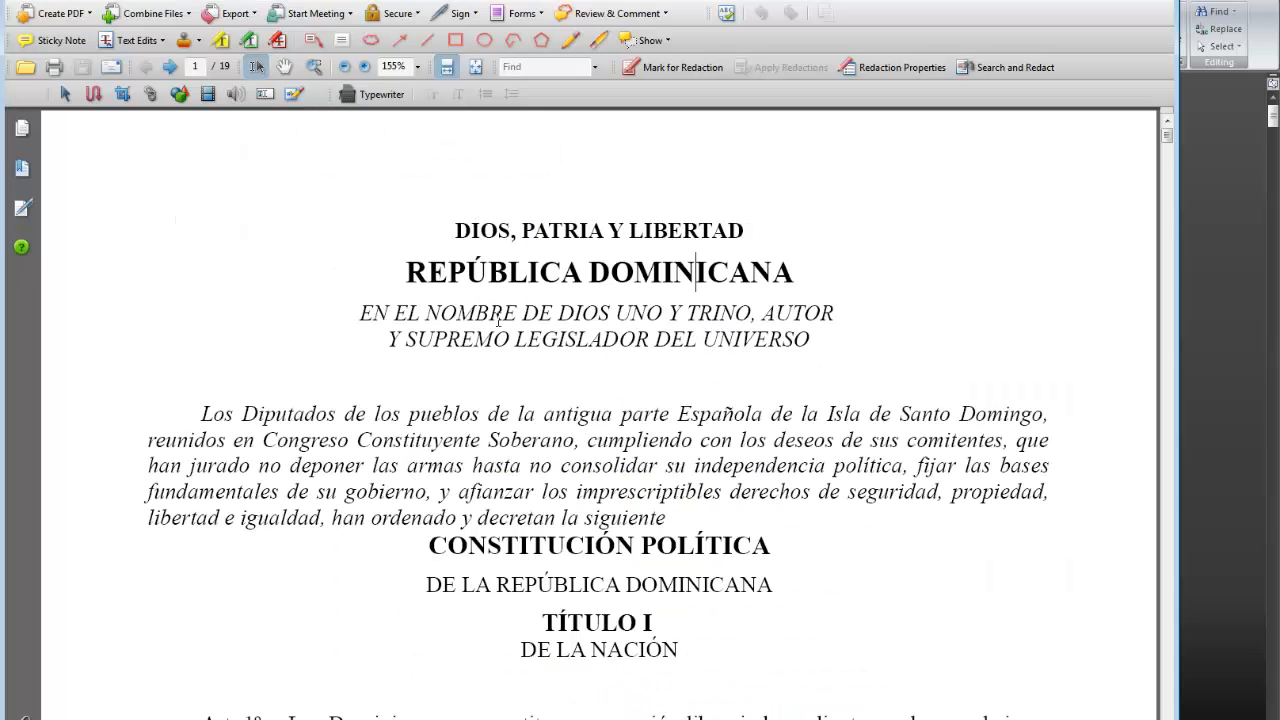
key(alt+Tab)
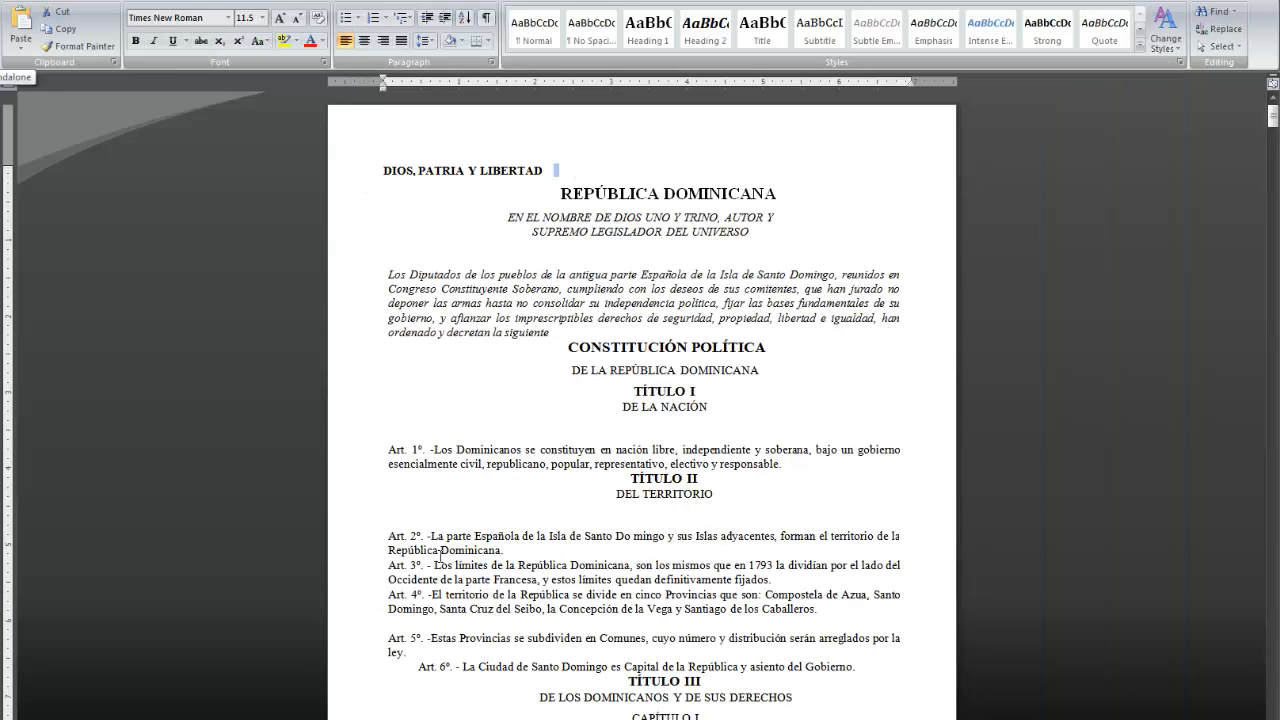
drag(432, 537, 510, 552)
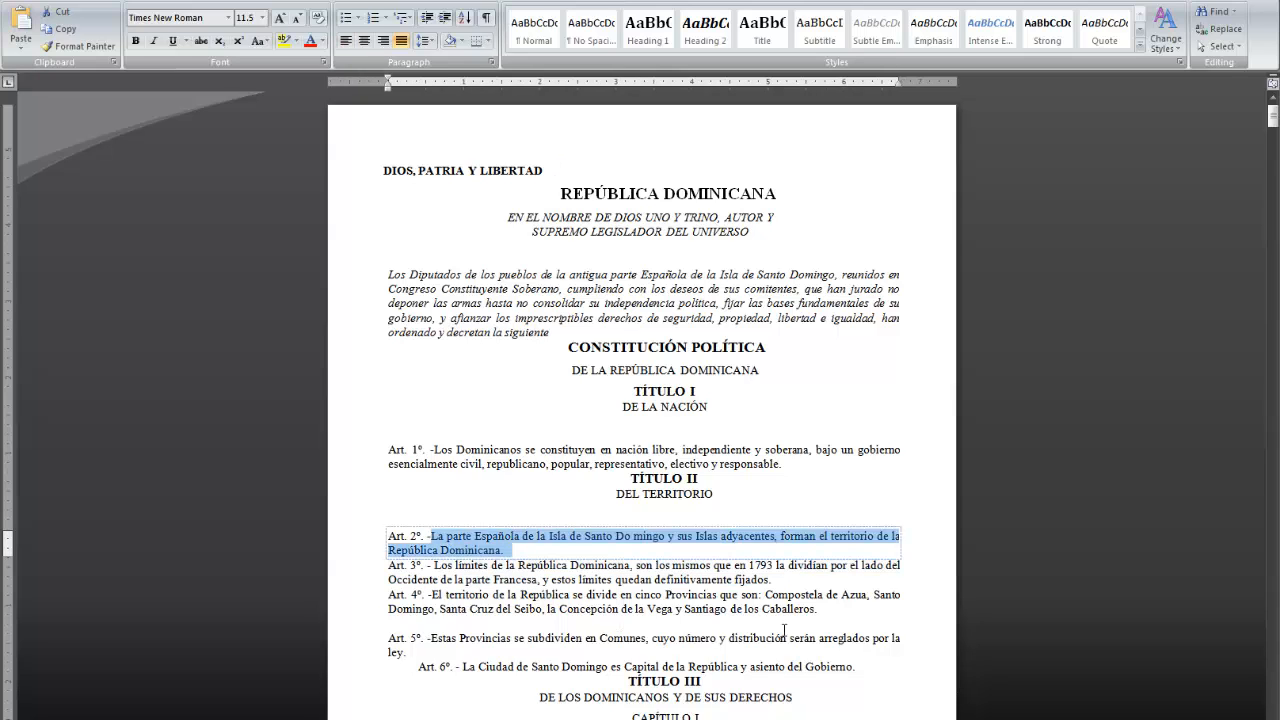
click(814, 612)
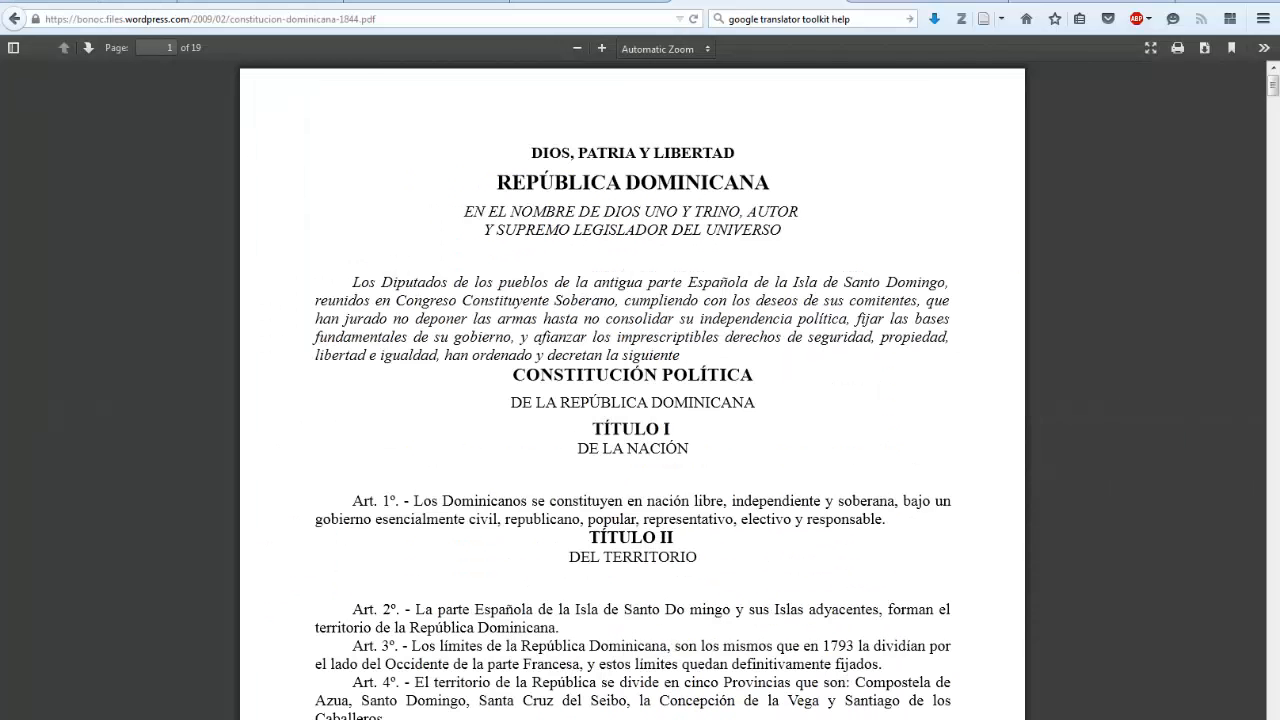
Return to Translator Toolkit, start a new upload and choose the file constitucion-dominicana-1844.pdf as the content to translate.
click(80, 1)
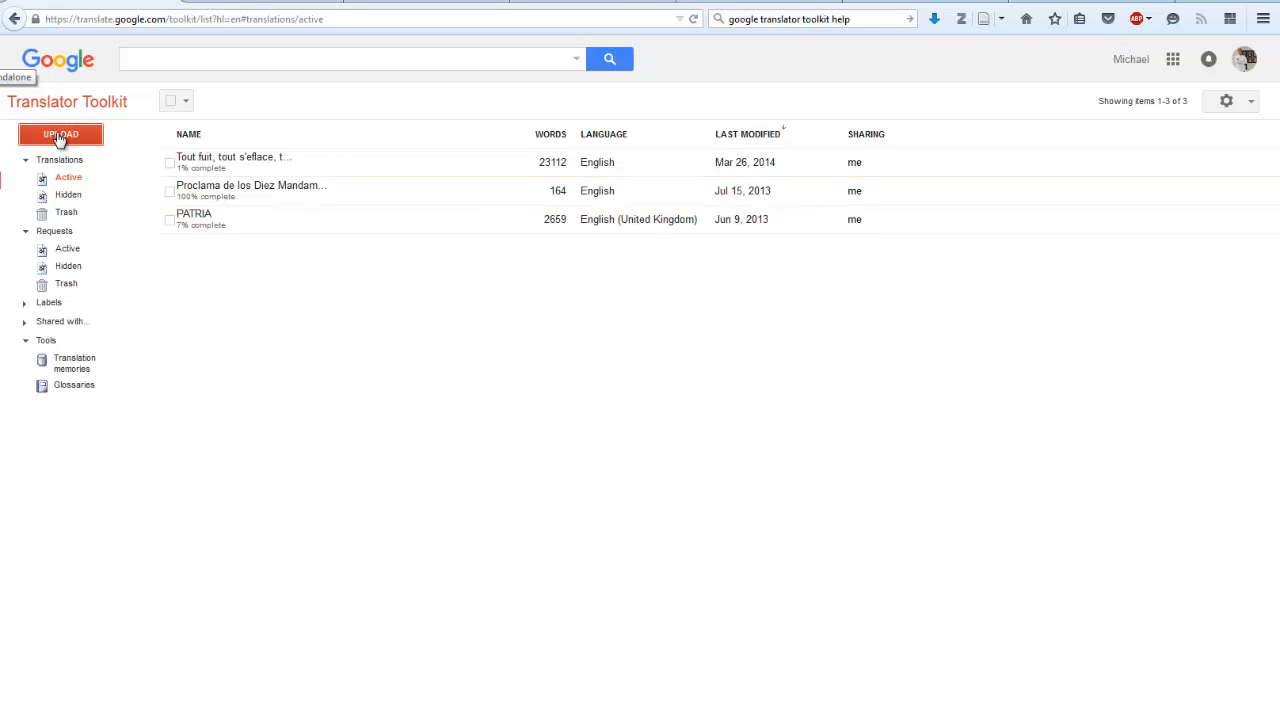
click(58, 136)
click(44, 180)
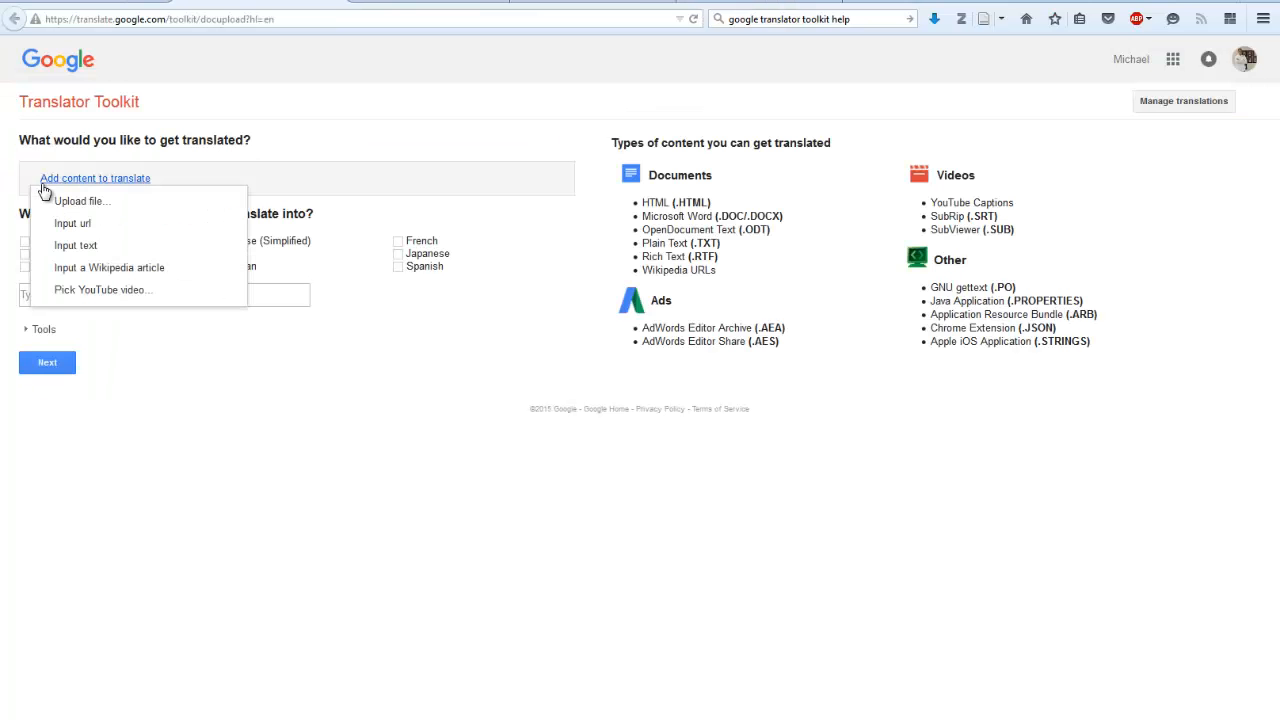
click(65, 201)
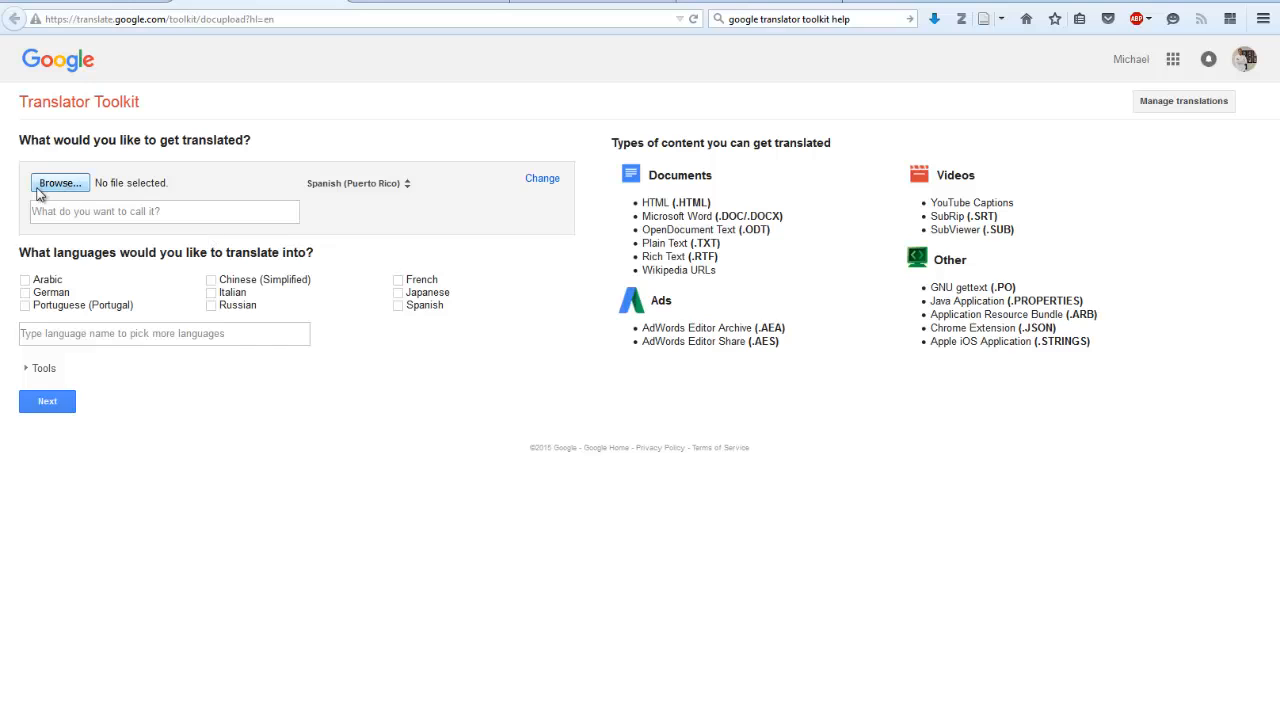
click(60, 184)
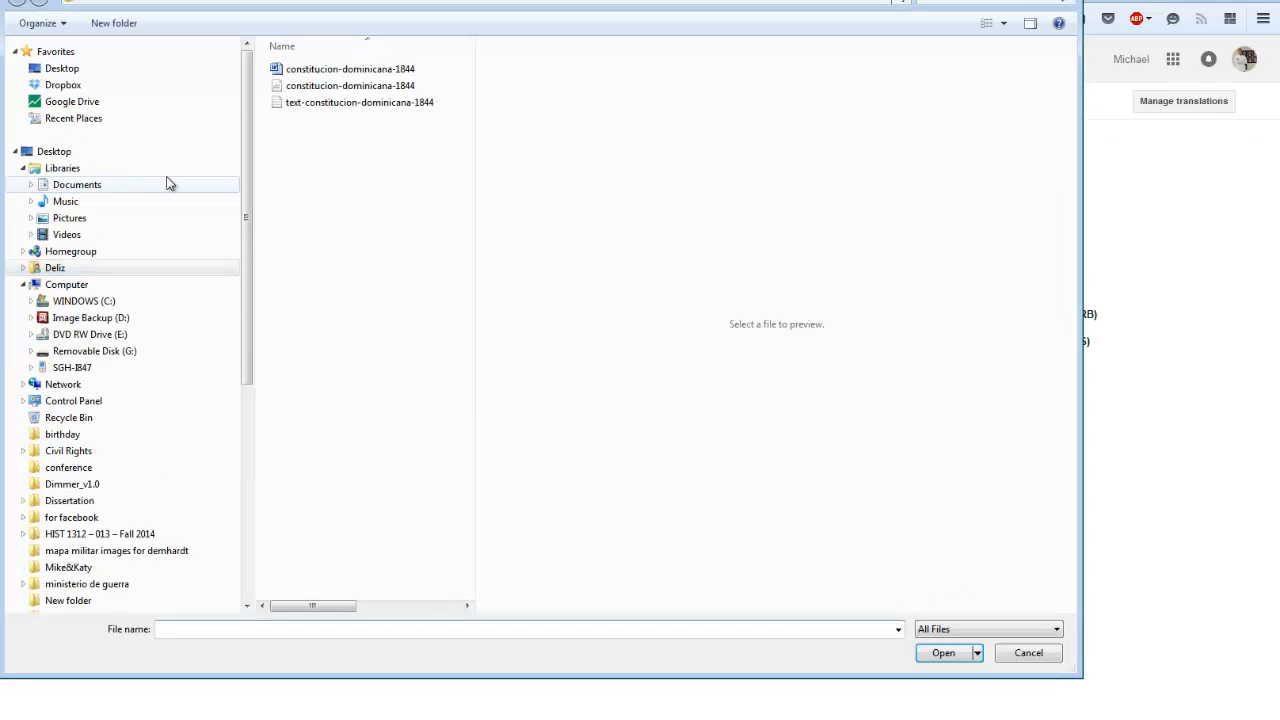
click(385, 95)
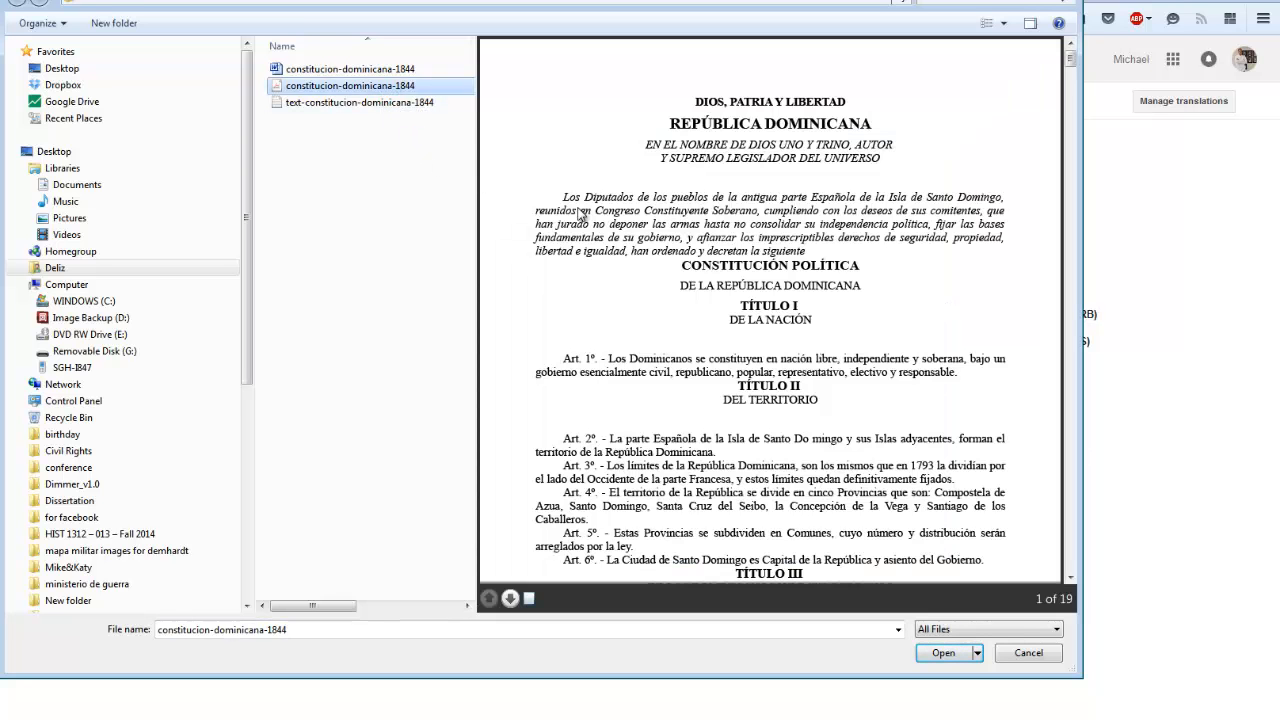
click(945, 658)
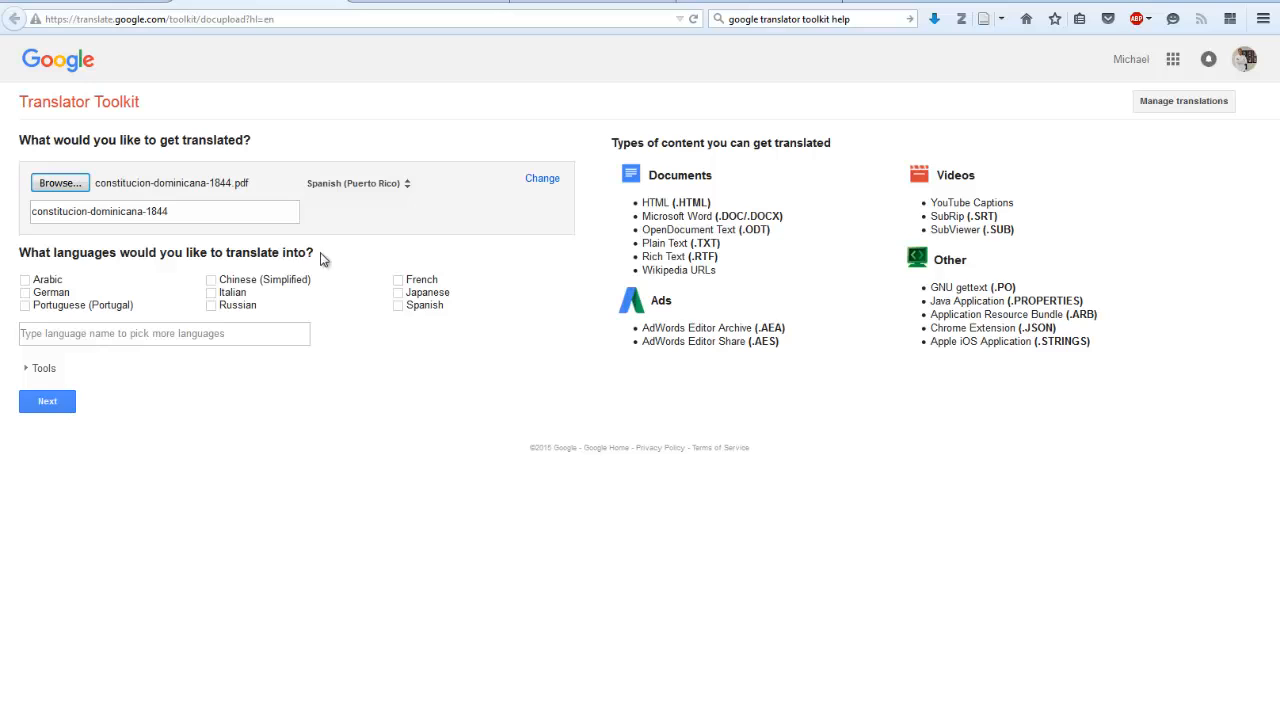
Review the target language question and set the uploaded document's source language to Spanish (Dominican Republic).
drag(322, 259, 18, 98)
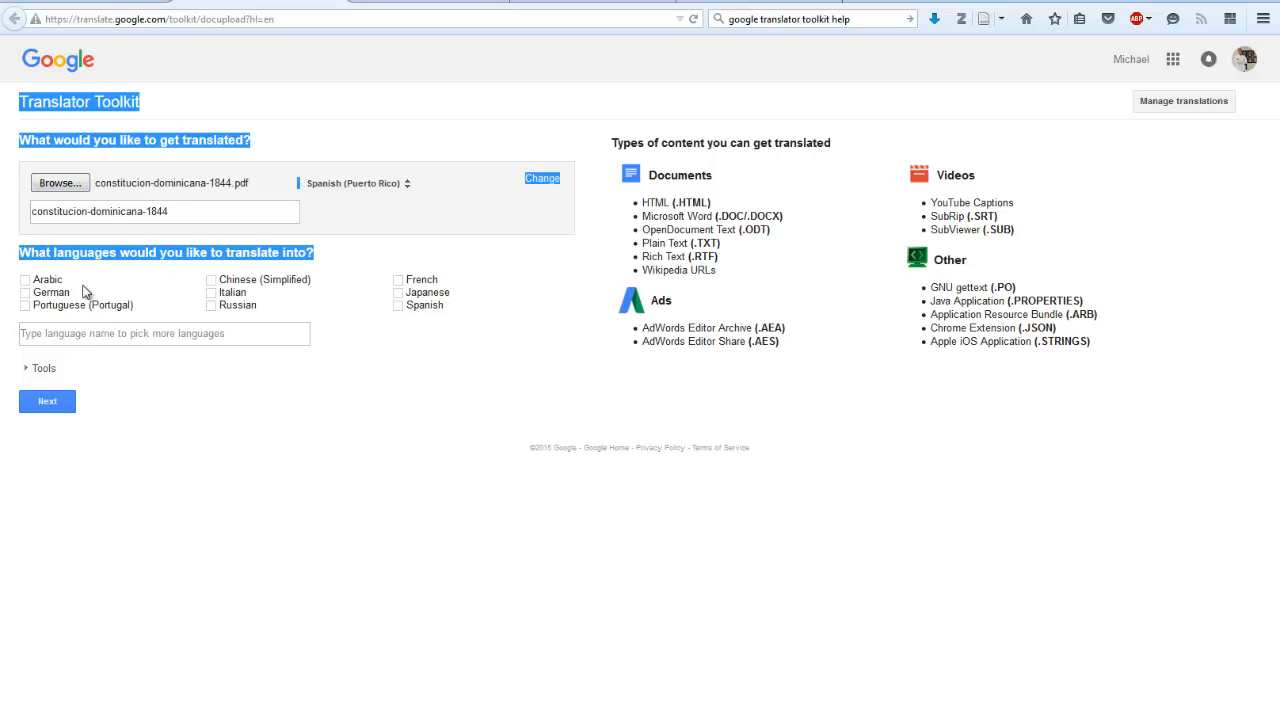
click(365, 350)
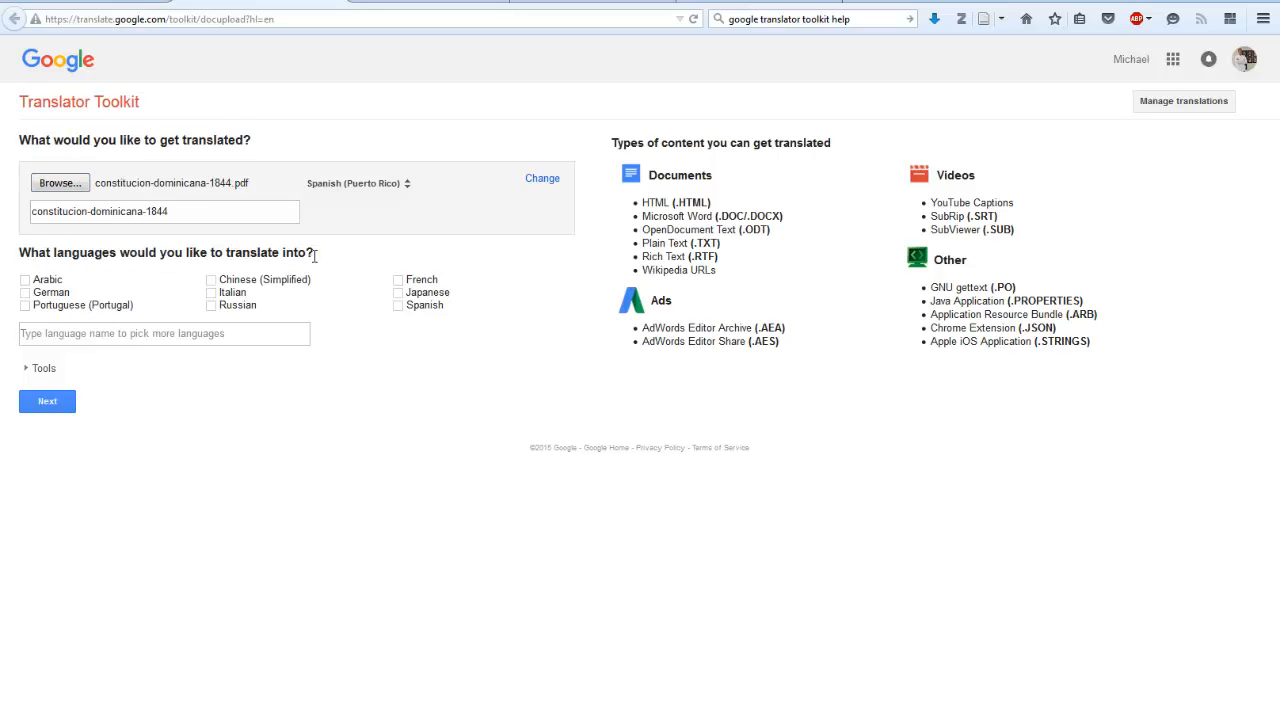
drag(314, 256, 18, 254)
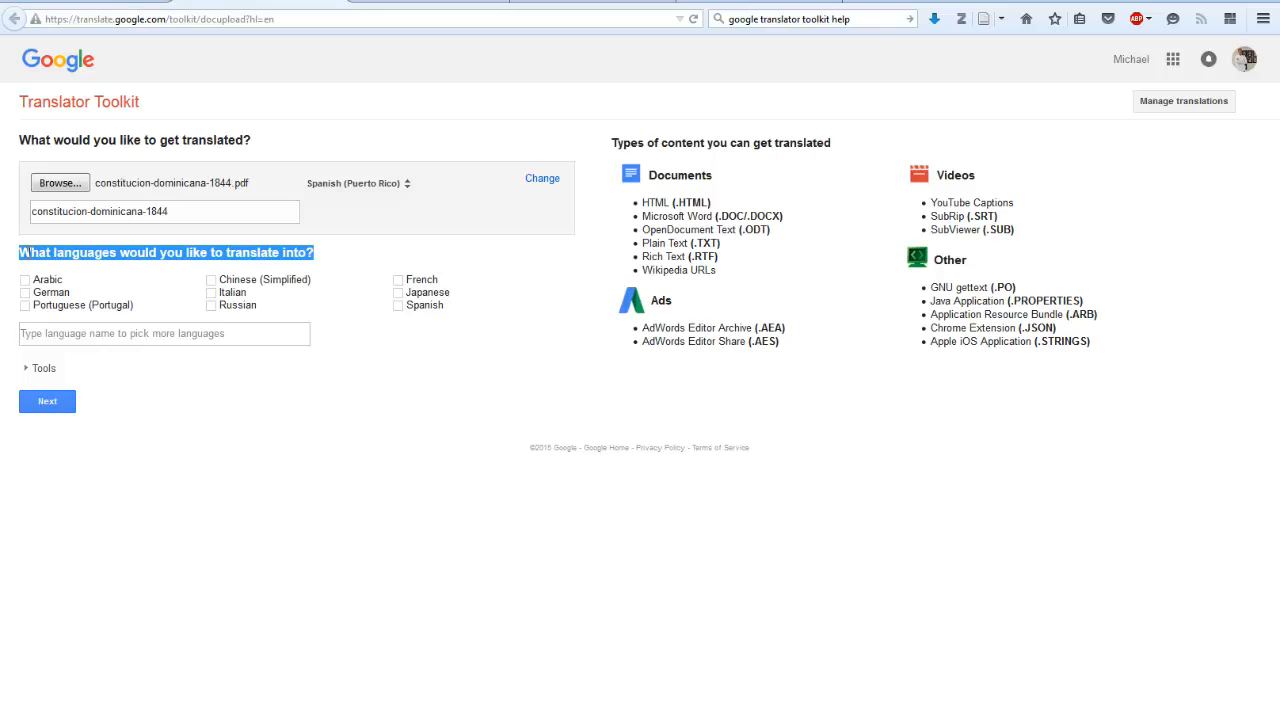
click(112, 332)
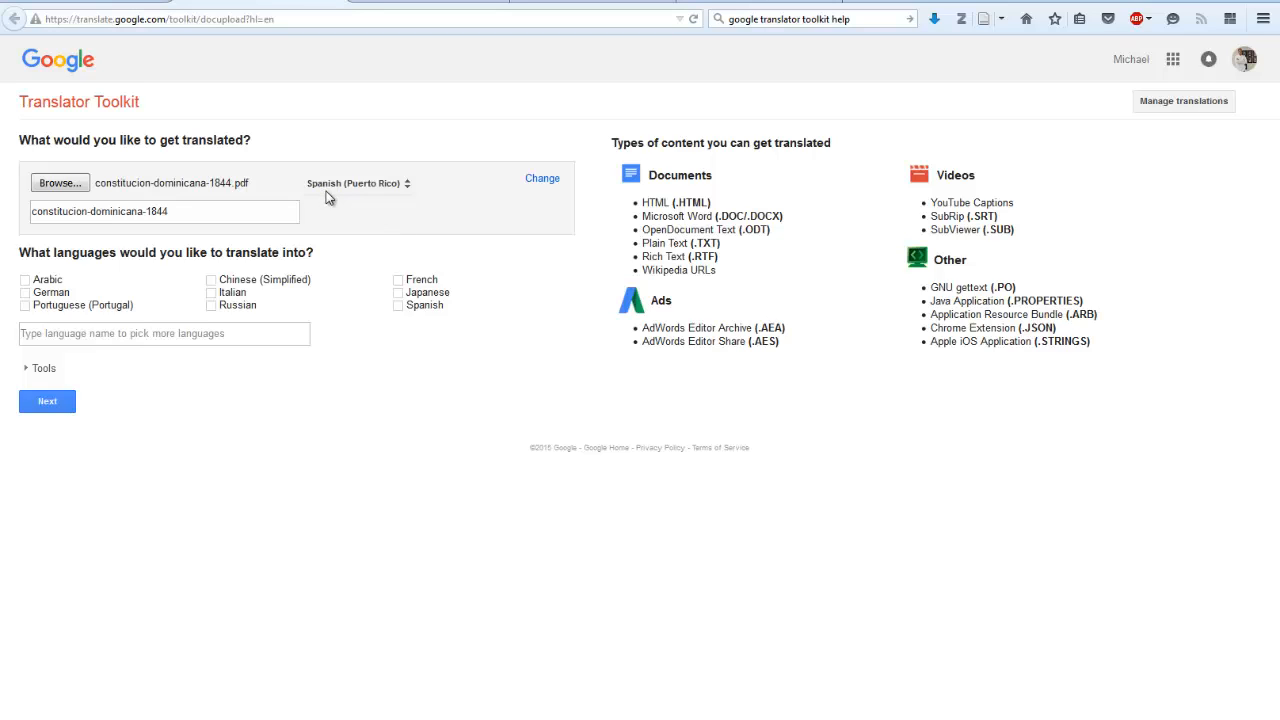
click(406, 188)
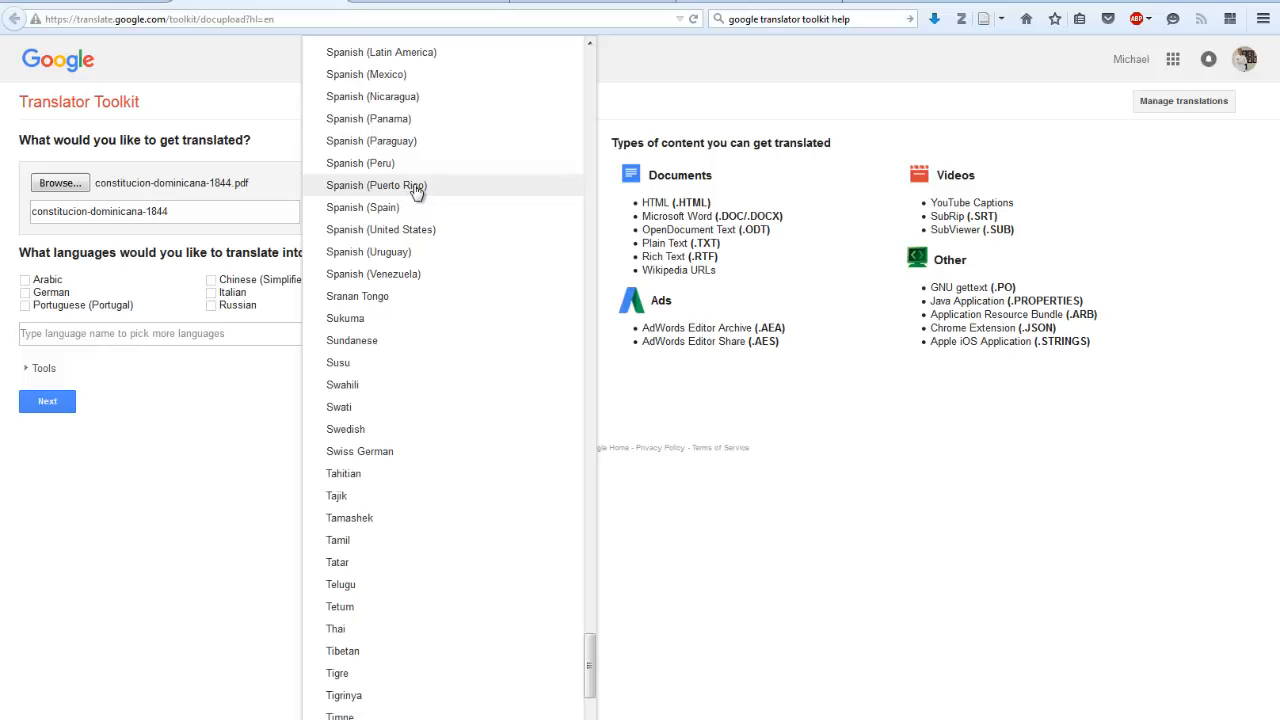
drag(593, 650, 593, 628)
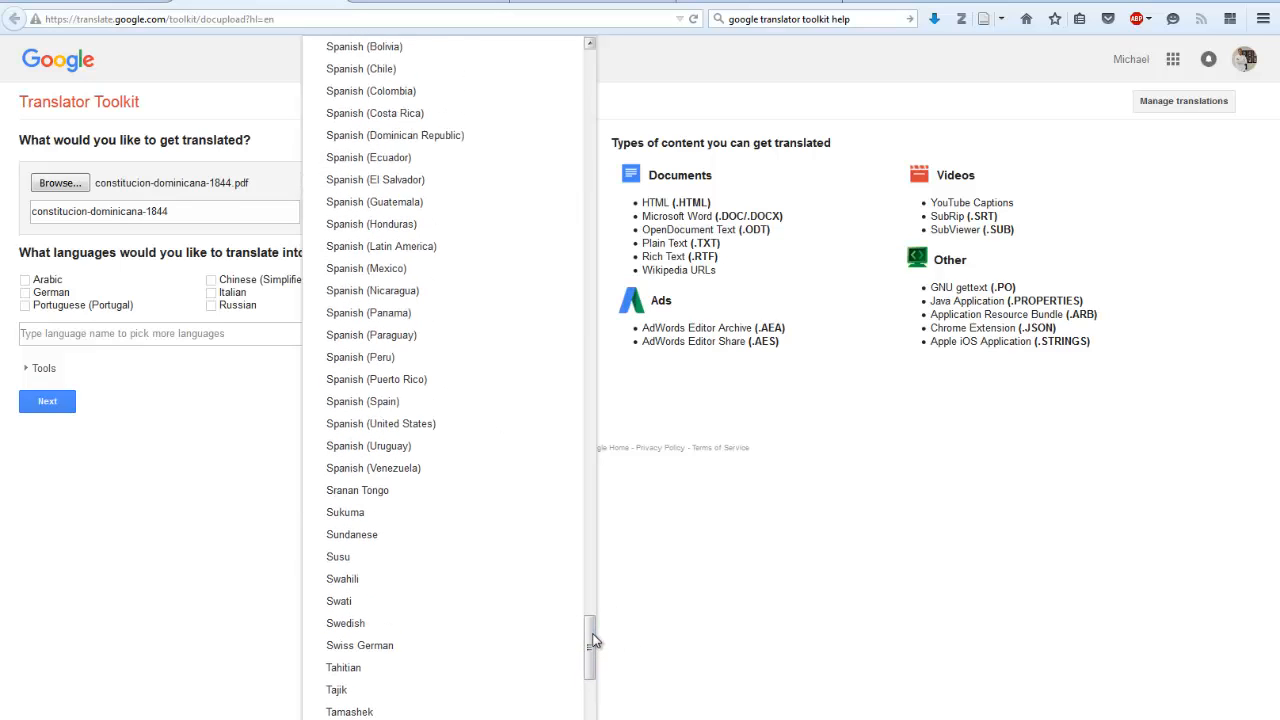
click(364, 137)
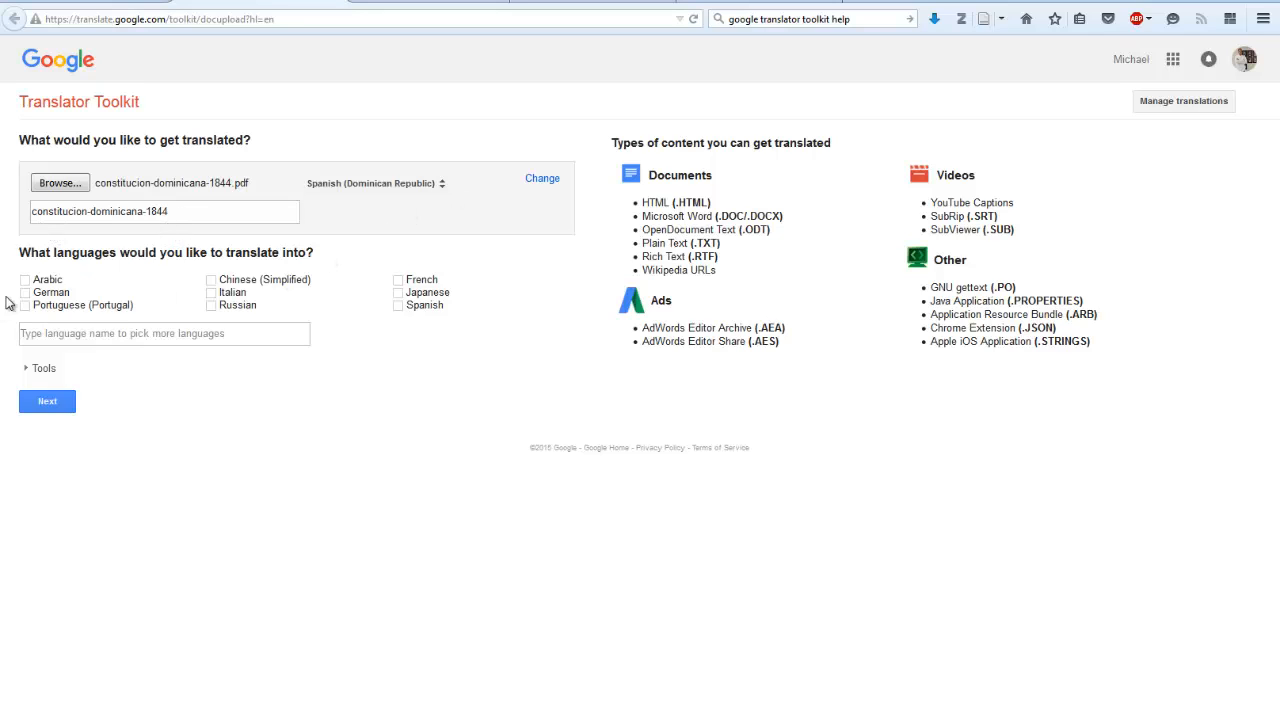
Add English as the target language and try to submit the constitution PDF for translation.
click(52, 333)
text(engl)
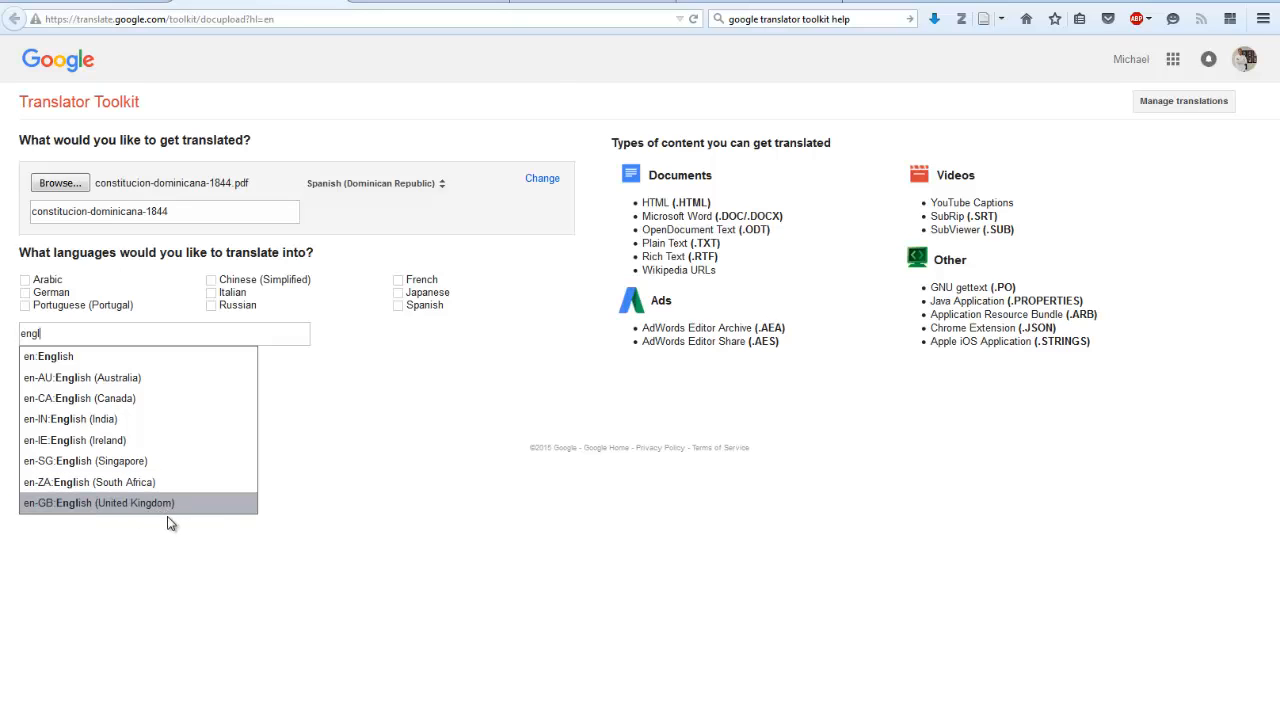
click(57, 358)
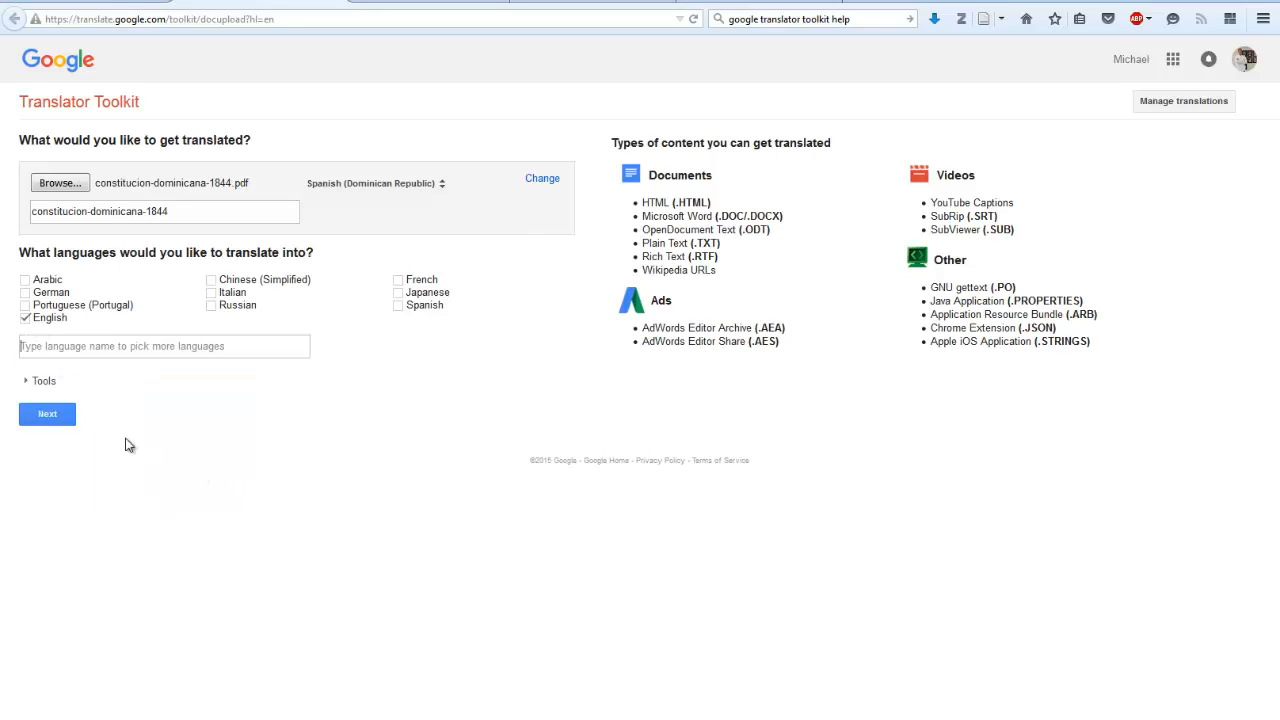
click(52, 415)
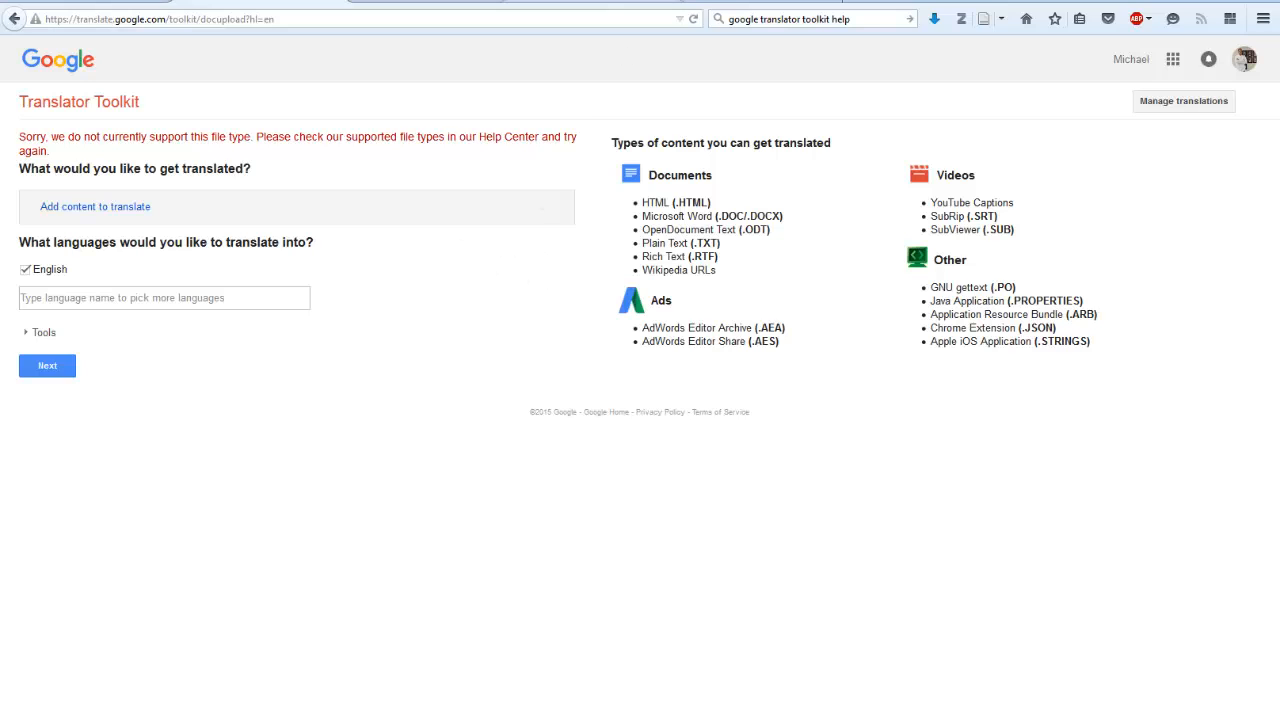
Switch to the Translator Toolkit help article and check the line listing which document types can be uploaded.
click(596, 2)
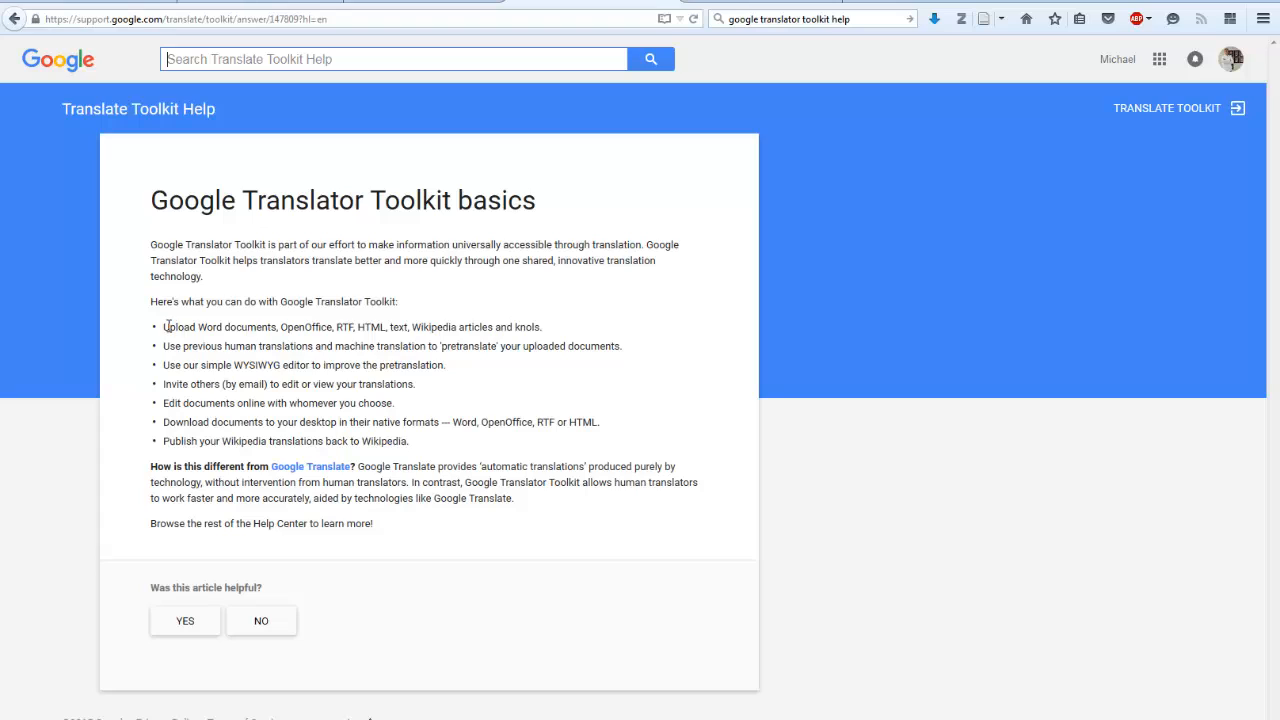
drag(163, 327, 547, 330)
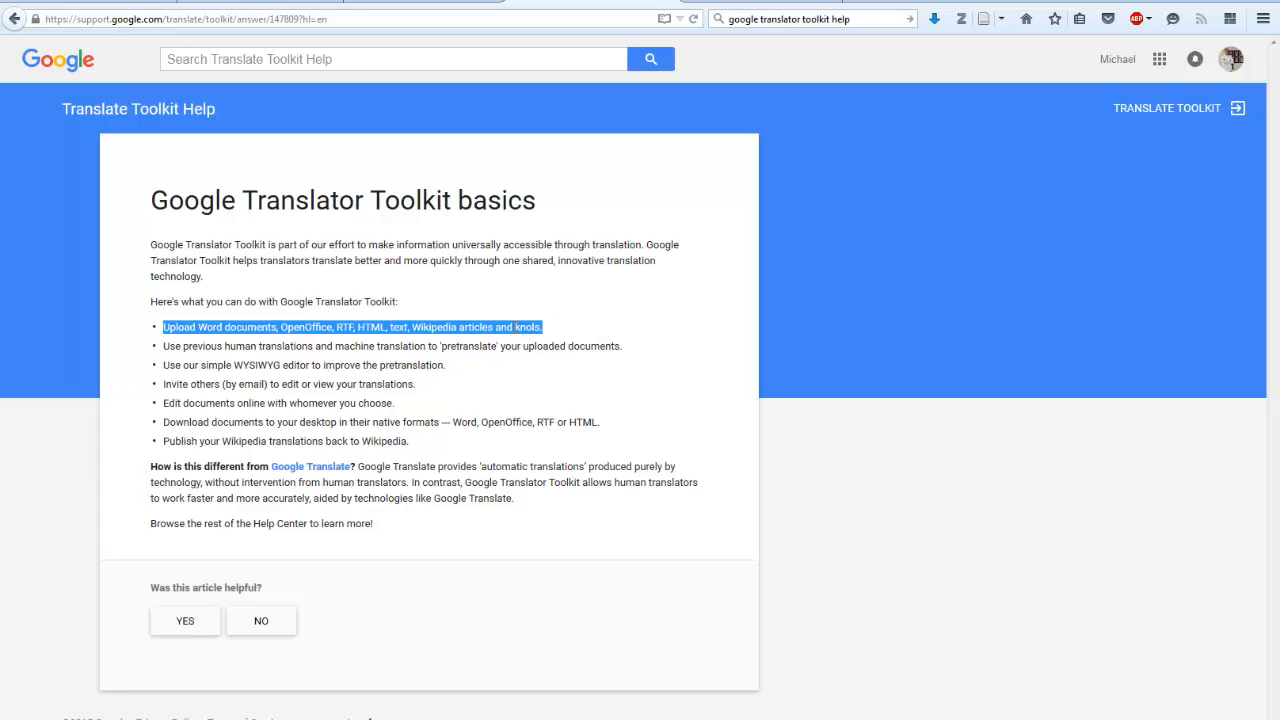
click(543, 327)
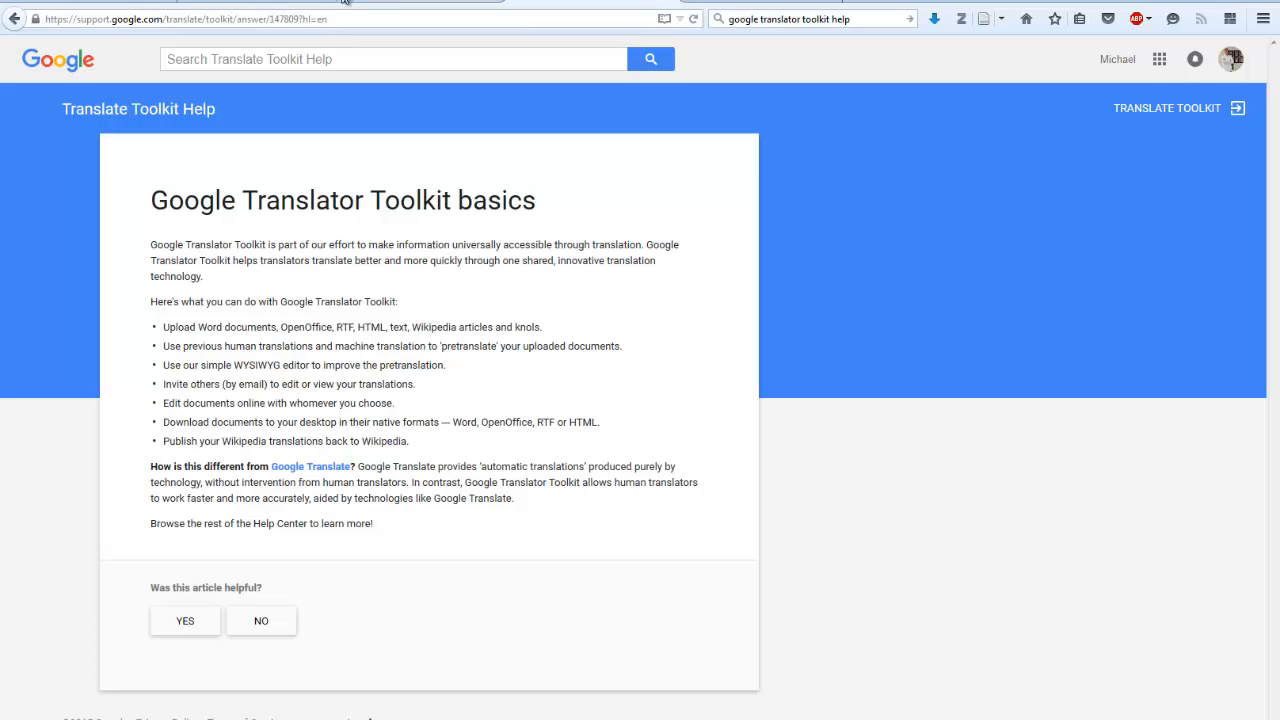
Return to the upload form and choose the Word file constitucion-dominicana-1844.doc as the content to translate.
click(207, 1)
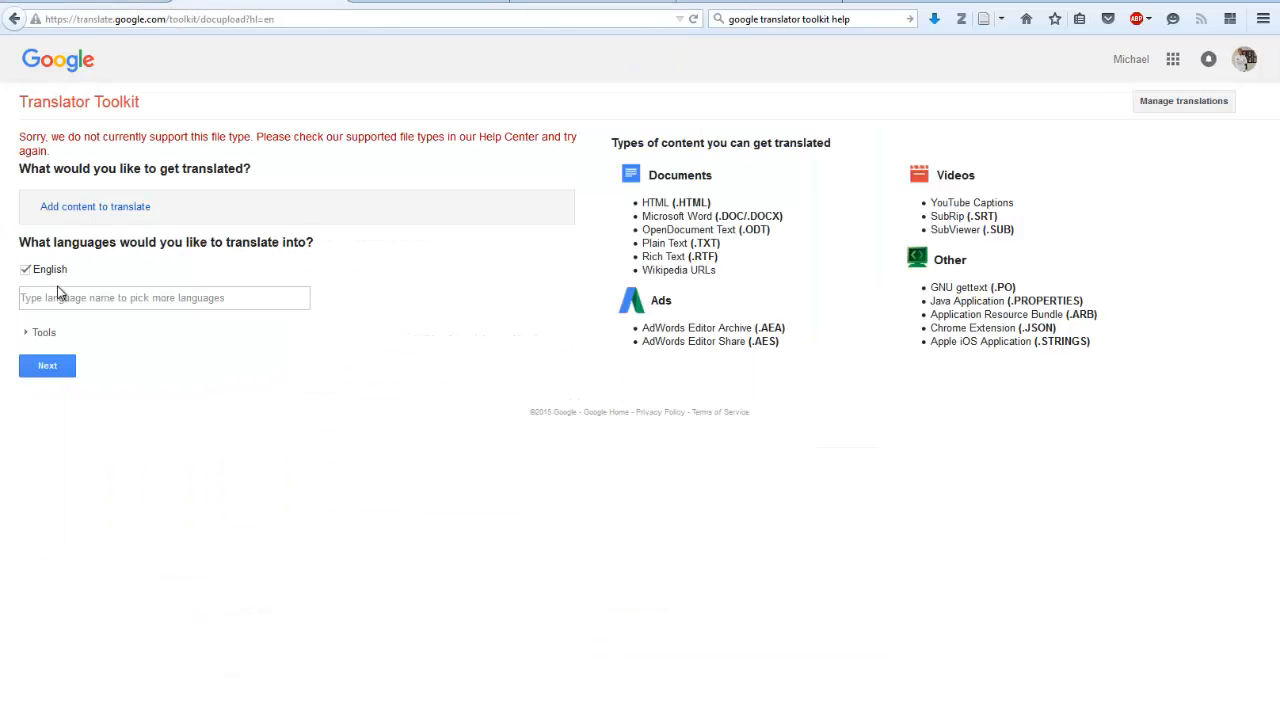
click(85, 215)
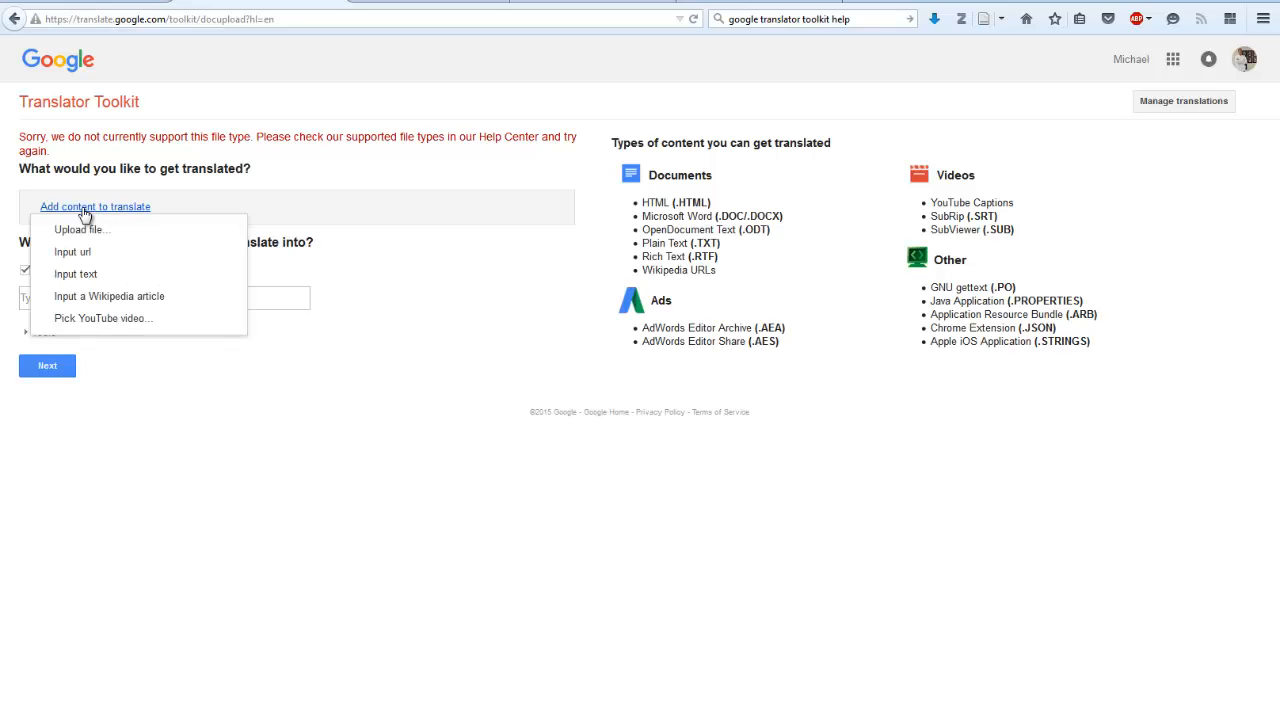
click(80, 231)
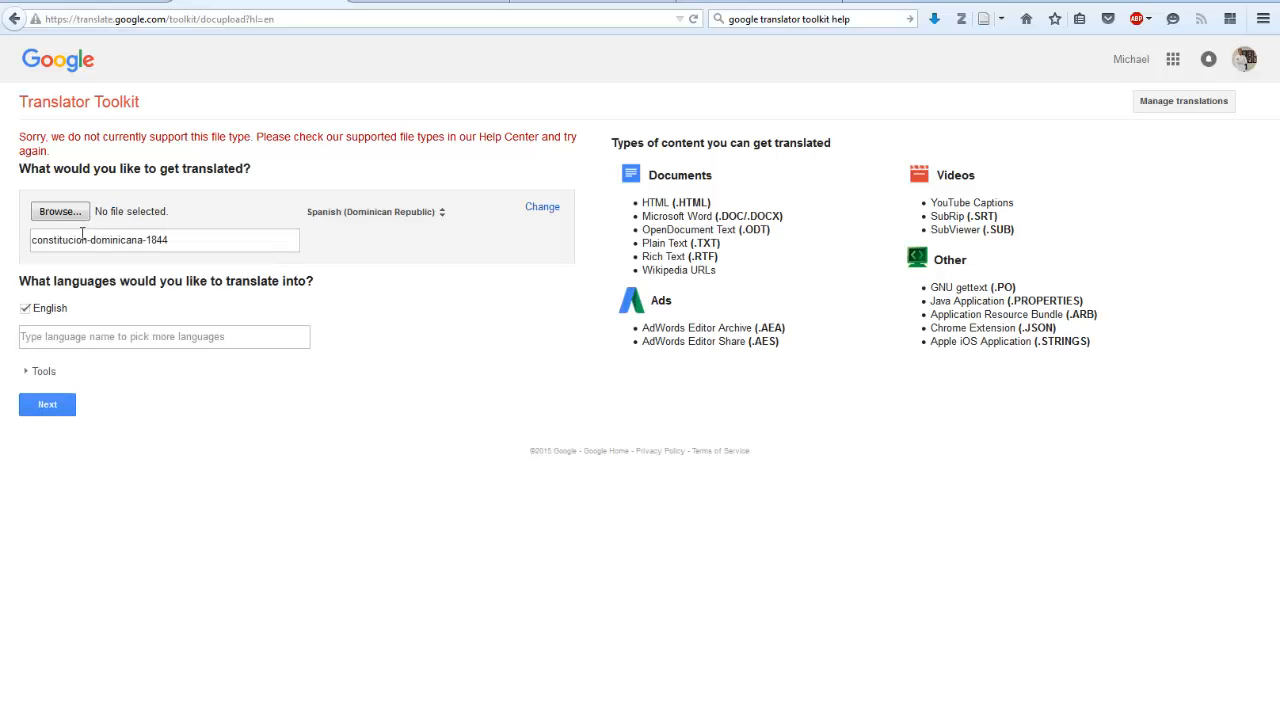
click(57, 212)
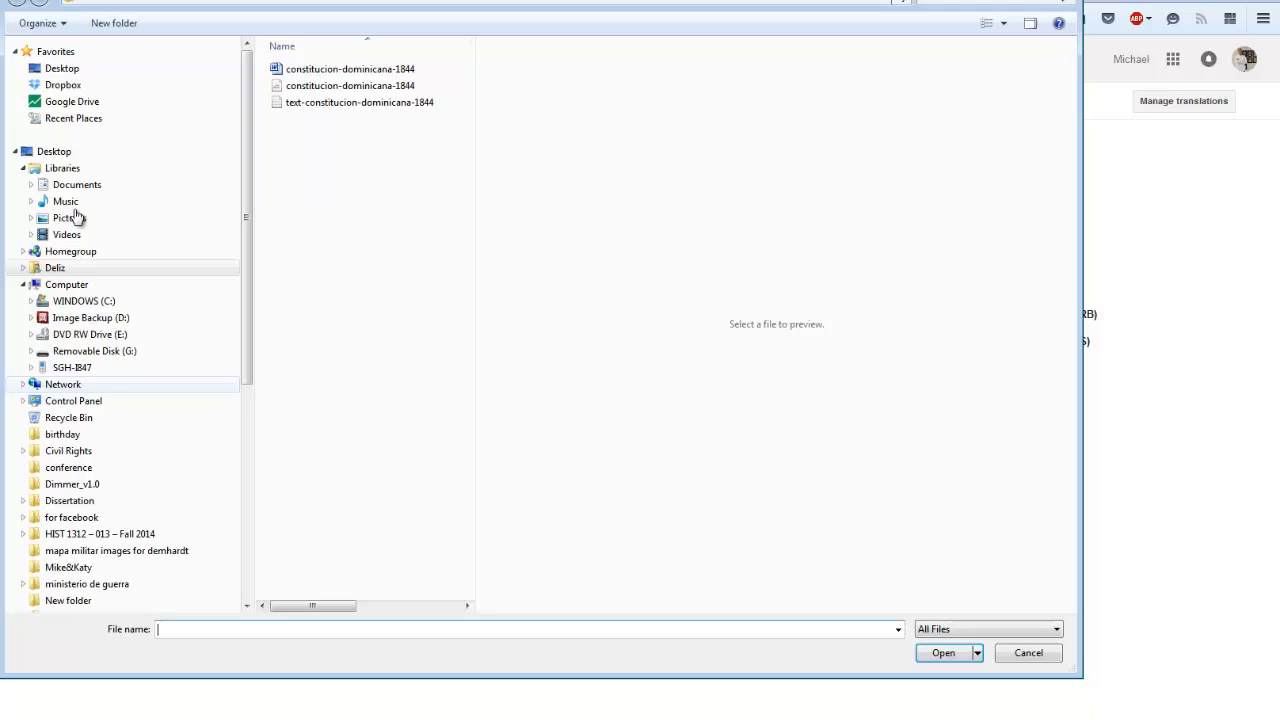
click(365, 108)
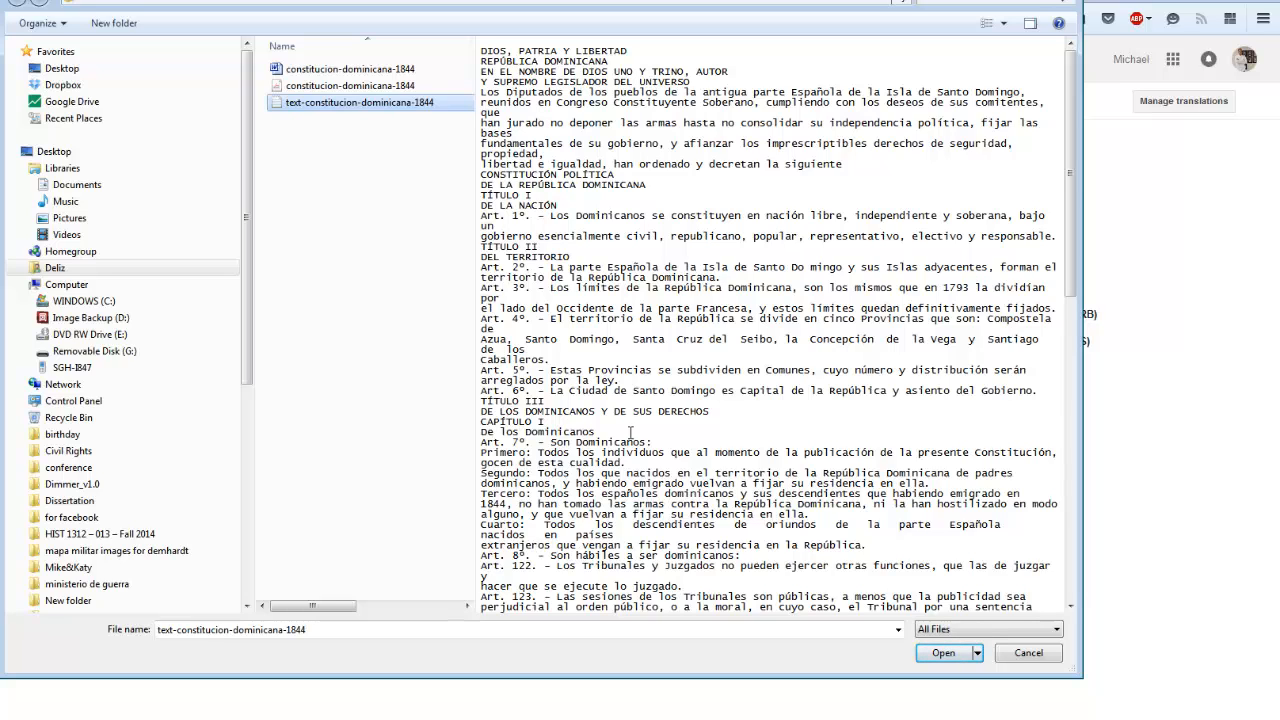
click(345, 72)
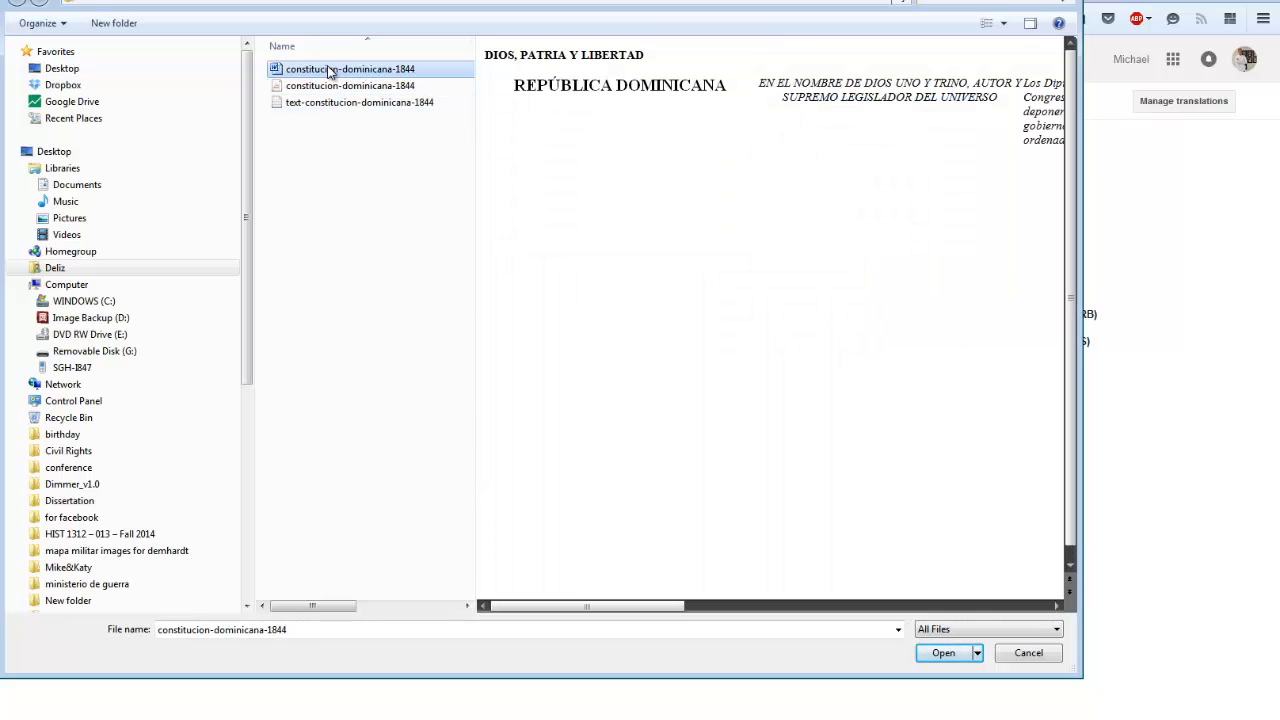
drag(589, 606, 540, 624)
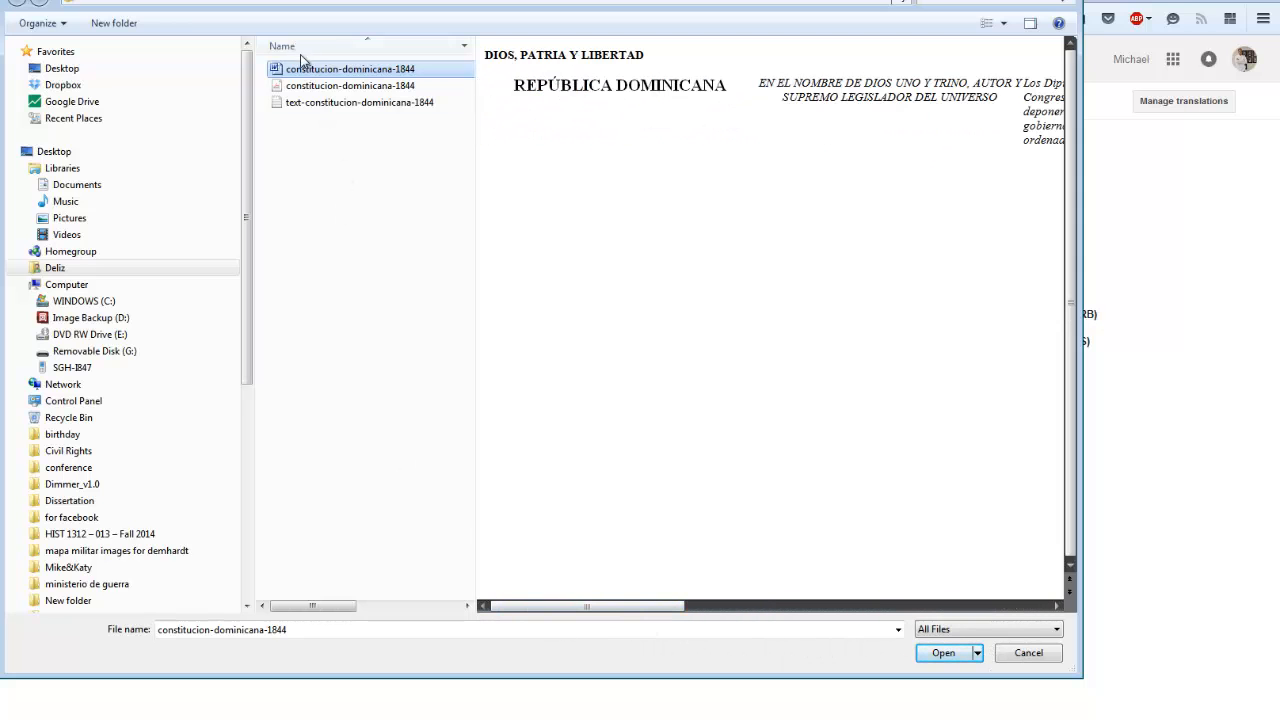
click(943, 653)
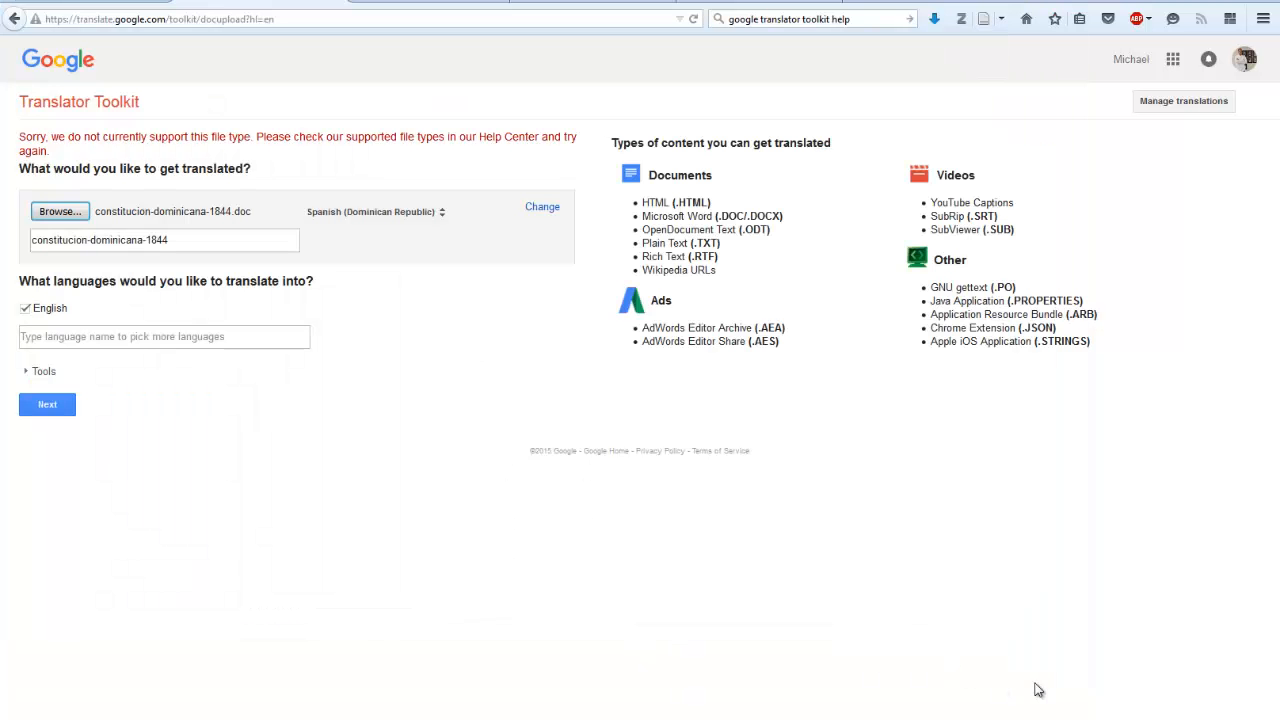
Submit the Word file for translation into English and decline using a translation vendor.
click(26, 308)
click(48, 410)
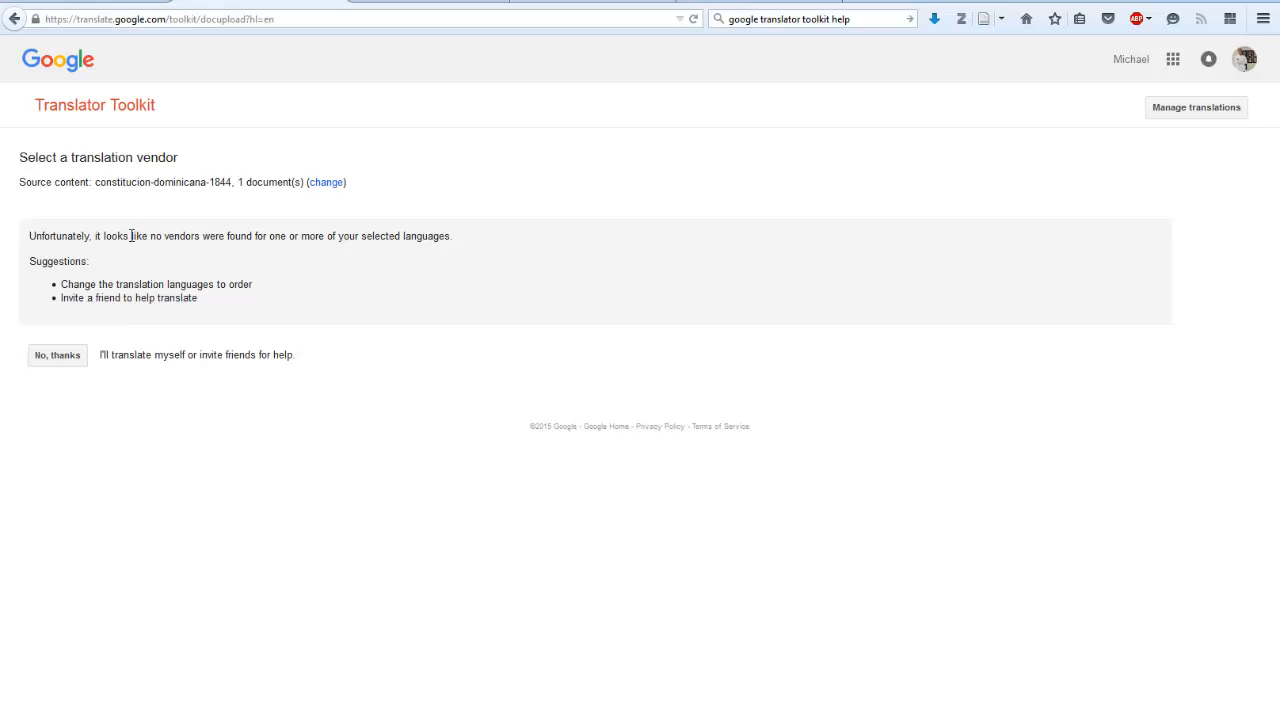
drag(130, 236, 97, 232)
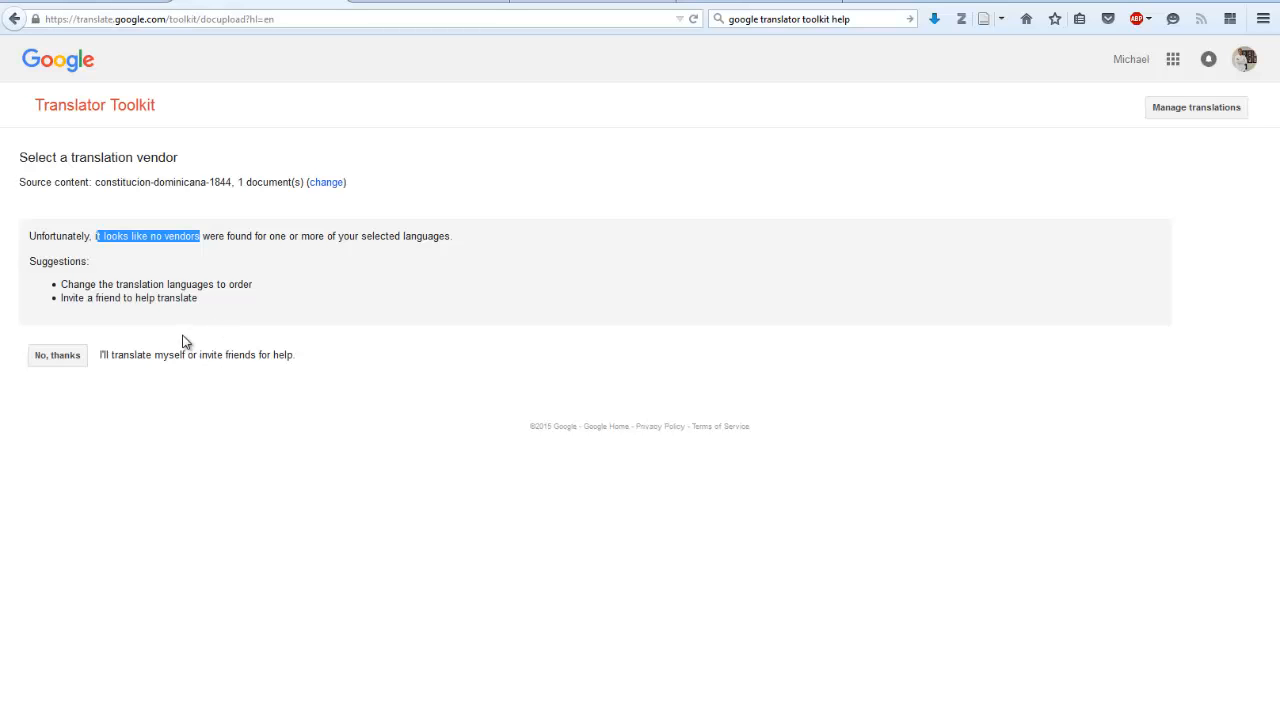
click(217, 241)
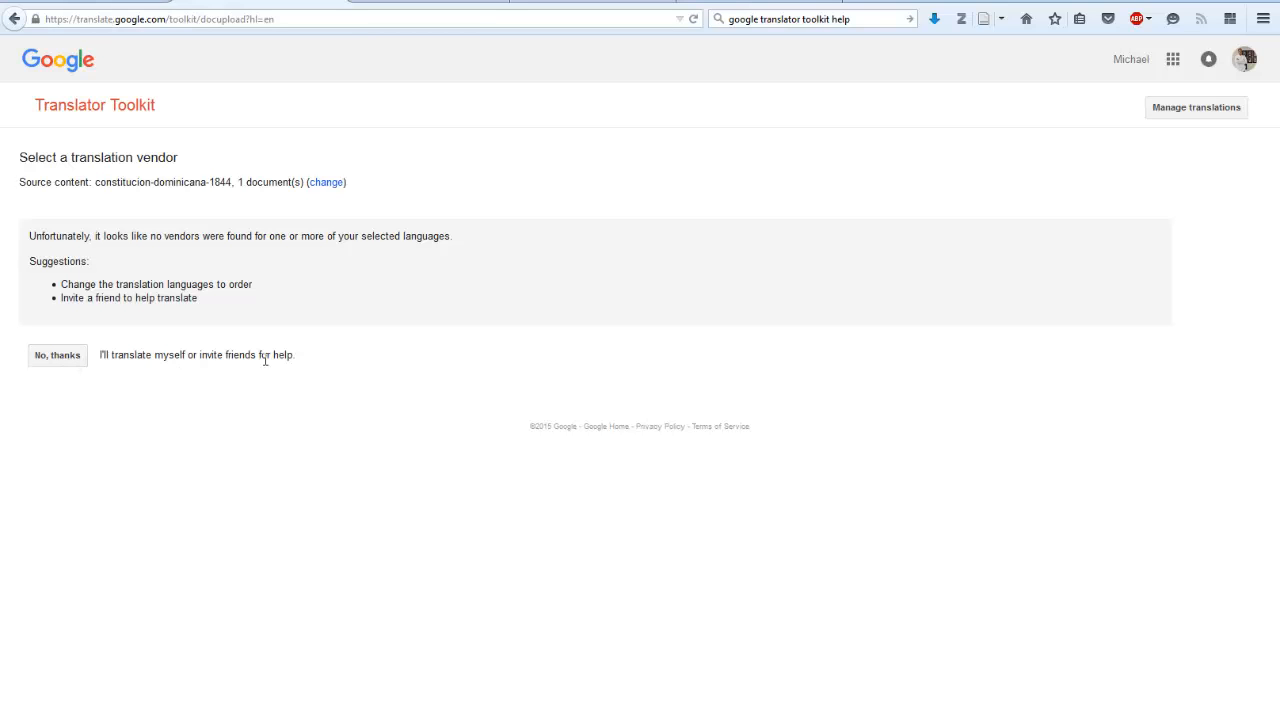
click(58, 357)
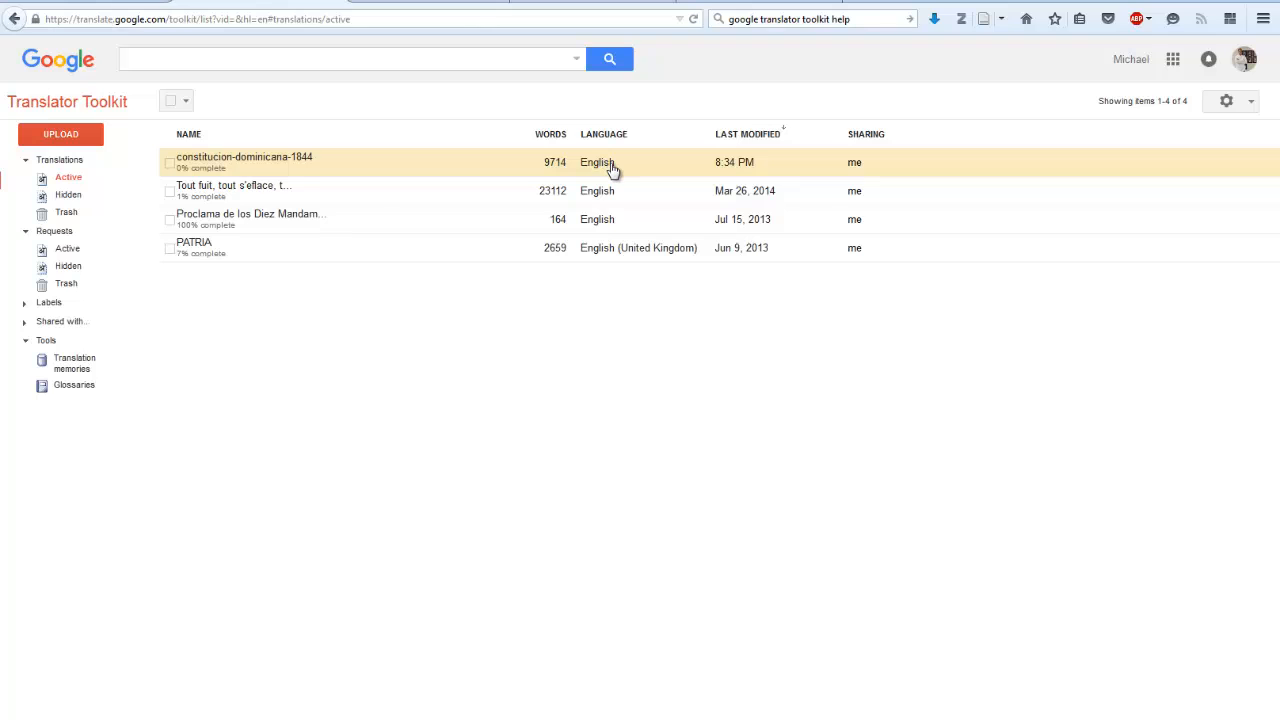
Open the constitucion-dominicana-1844 translation and compare "Fatherland" in the first translated line with the Spanish original.
click(248, 163)
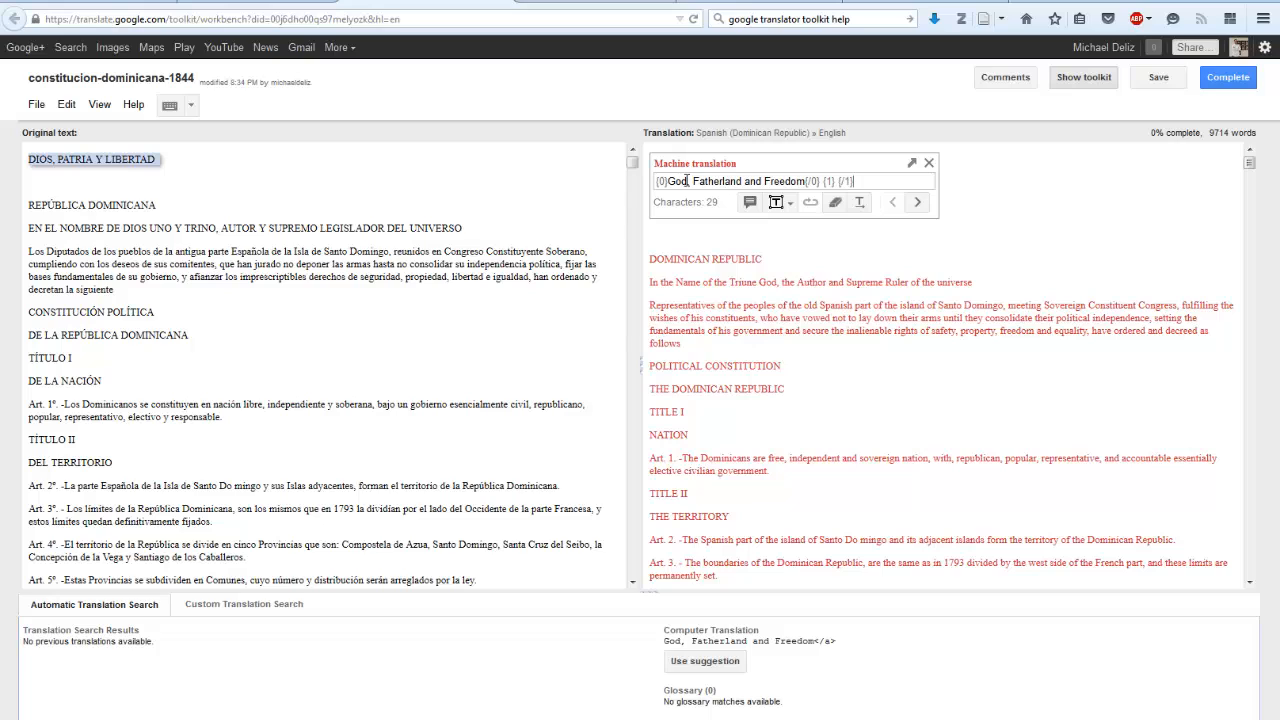
drag(694, 181, 742, 181)
click(57, 207)
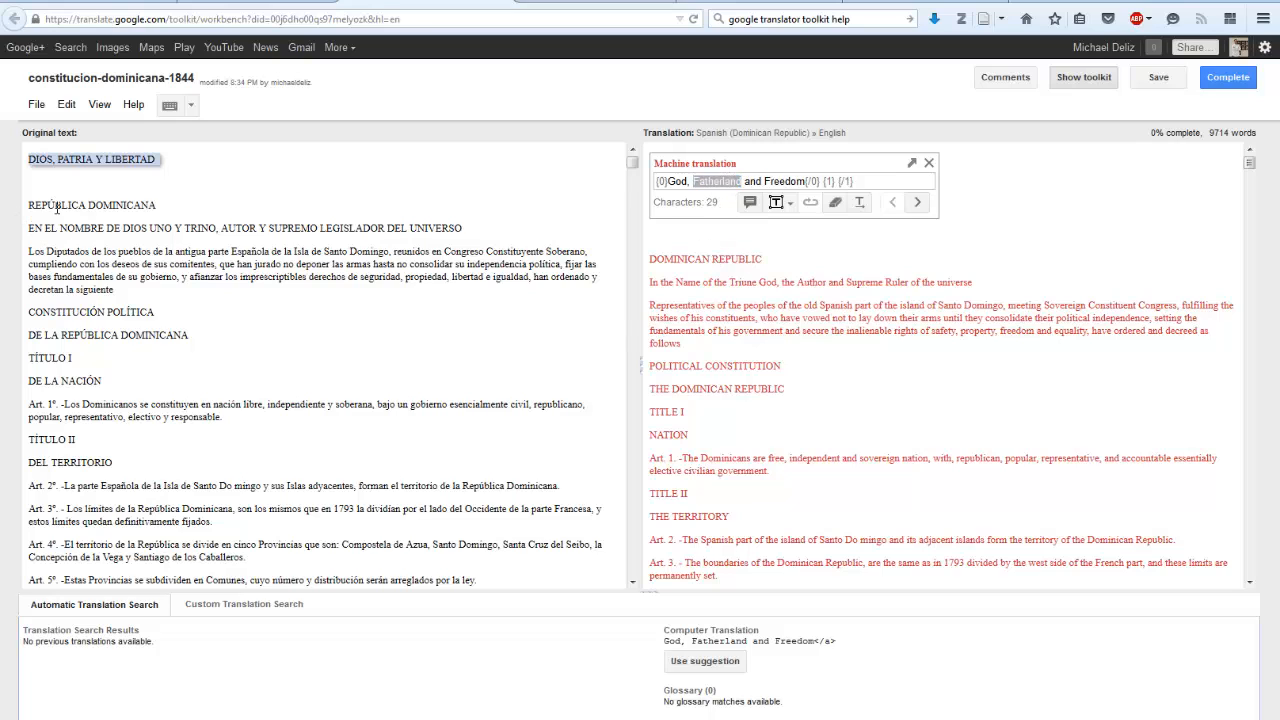
Replace "Ruler" with "Lawgiver" in the translated line about the Triune God and advance to the following segment.
click(918, 250)
double_click(760, 251)
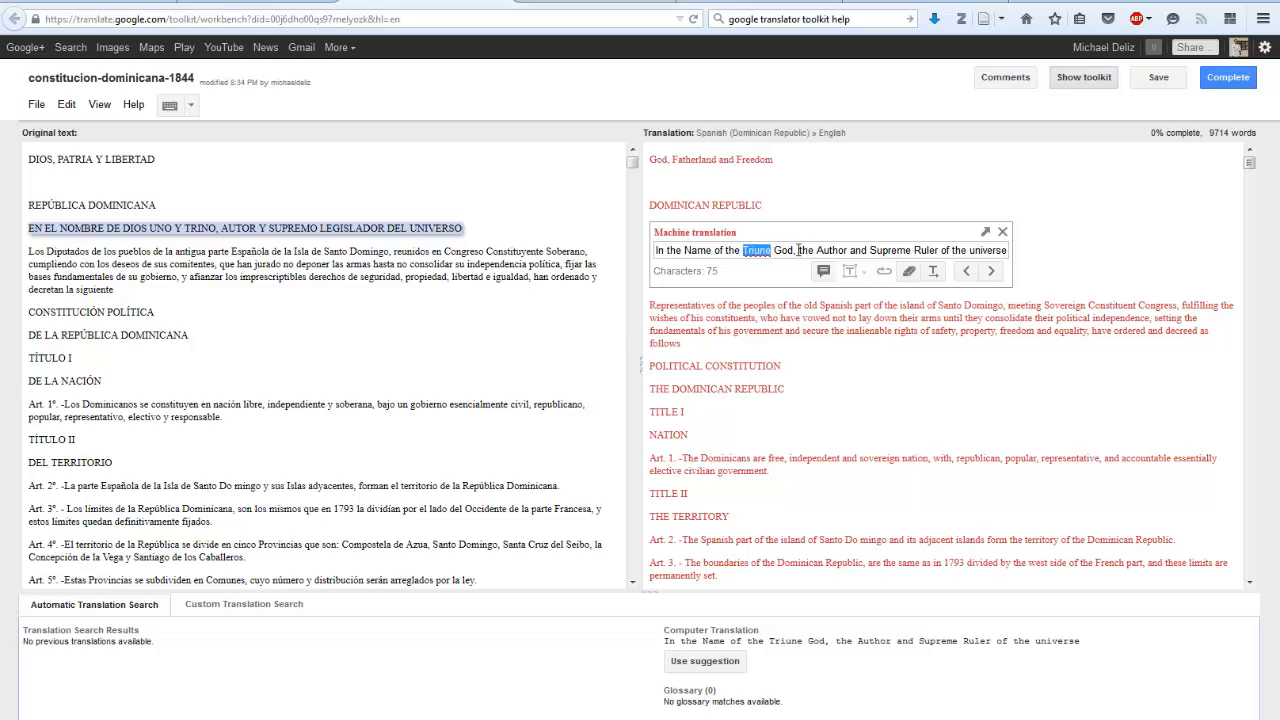
drag(796, 250, 658, 250)
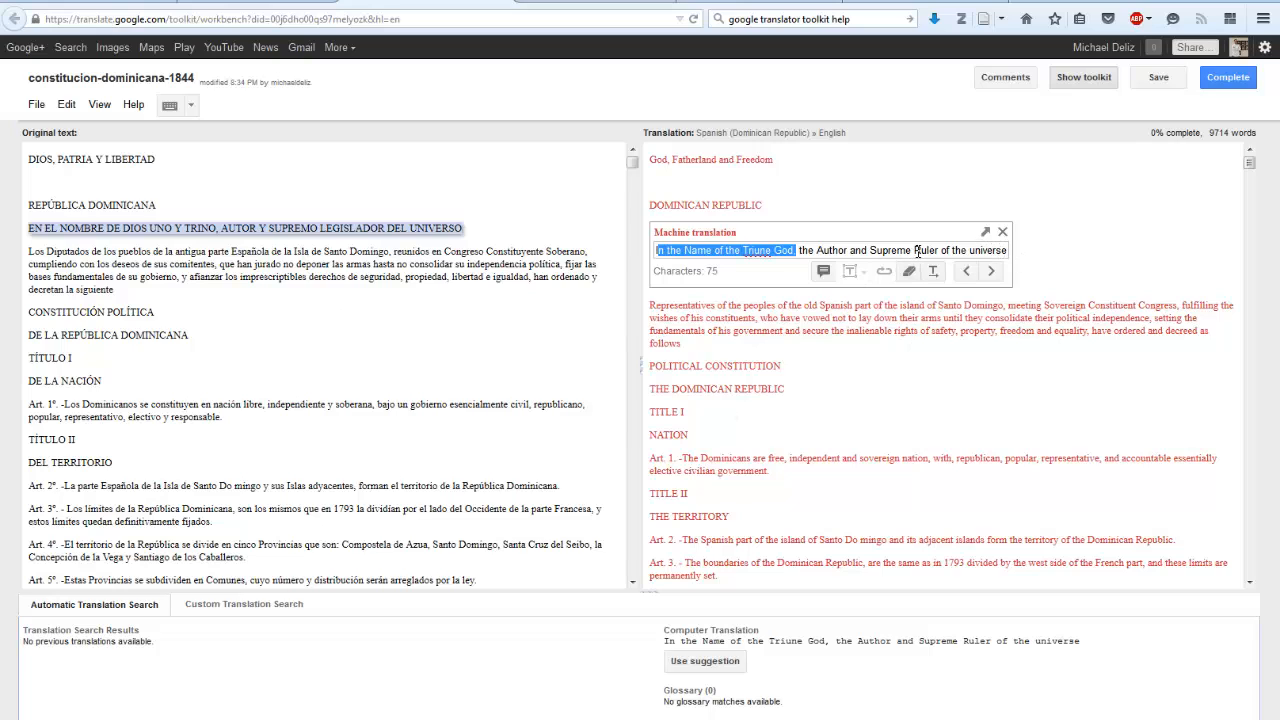
drag(913, 250, 938, 250)
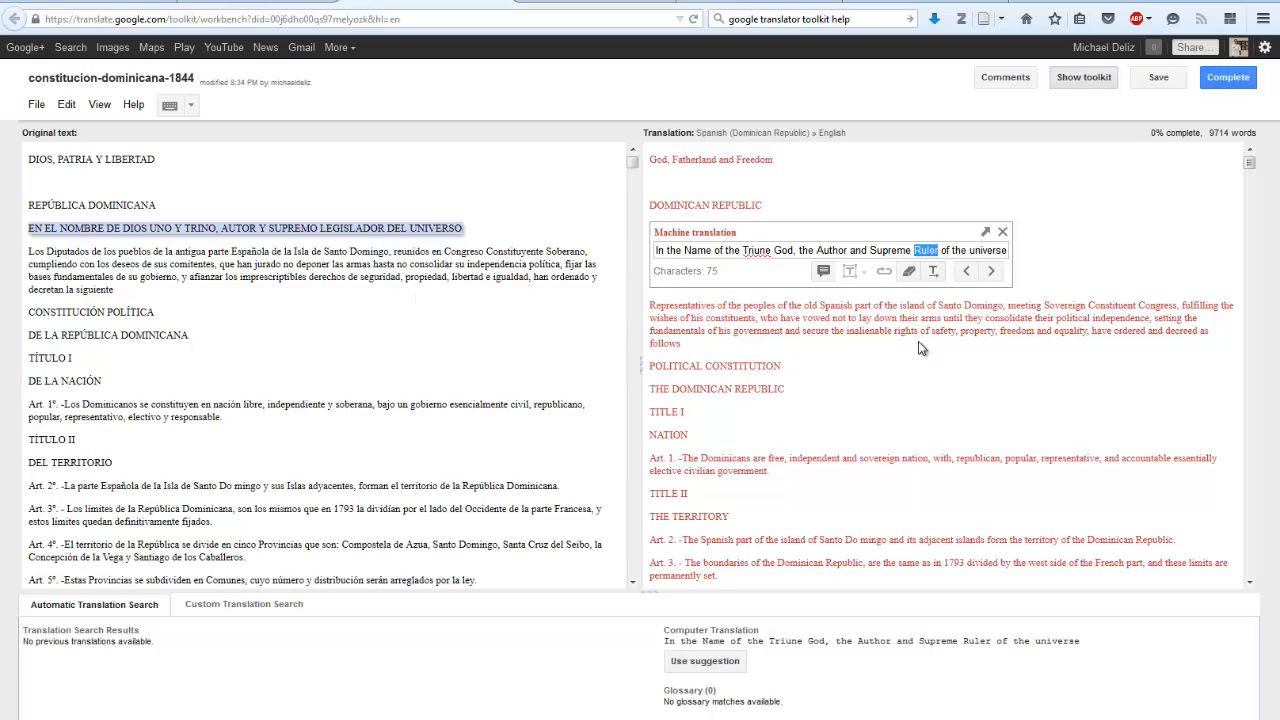
text(Law)
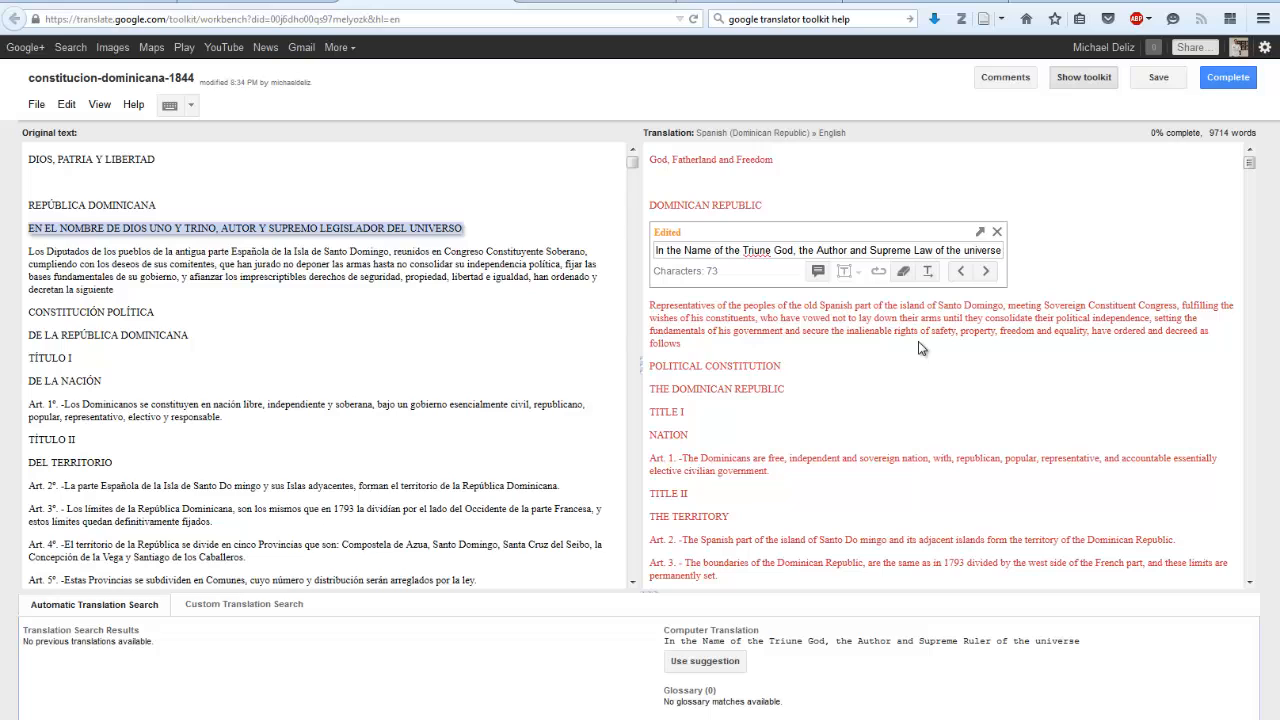
text(giver)
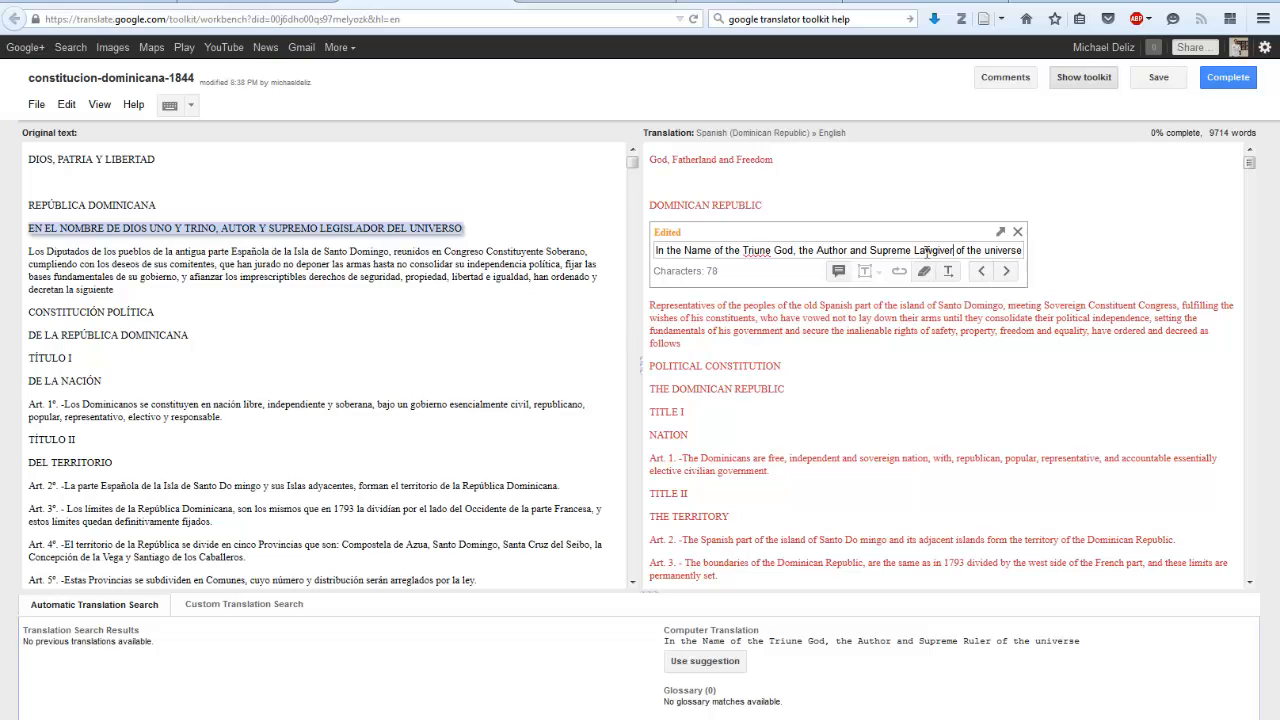
double_click(666, 233)
click(1012, 278)
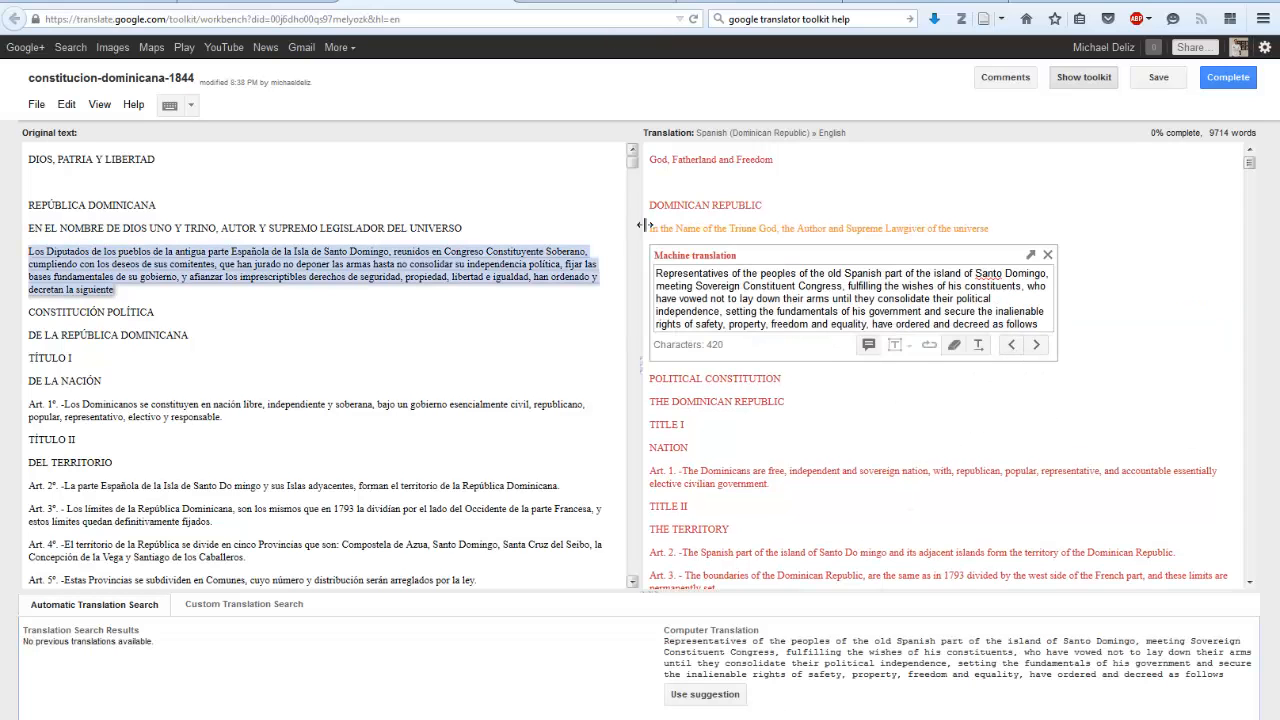
Reopen the Triune God line, capitalize "Universe" in its translation, and advance to the following segment.
click(898, 228)
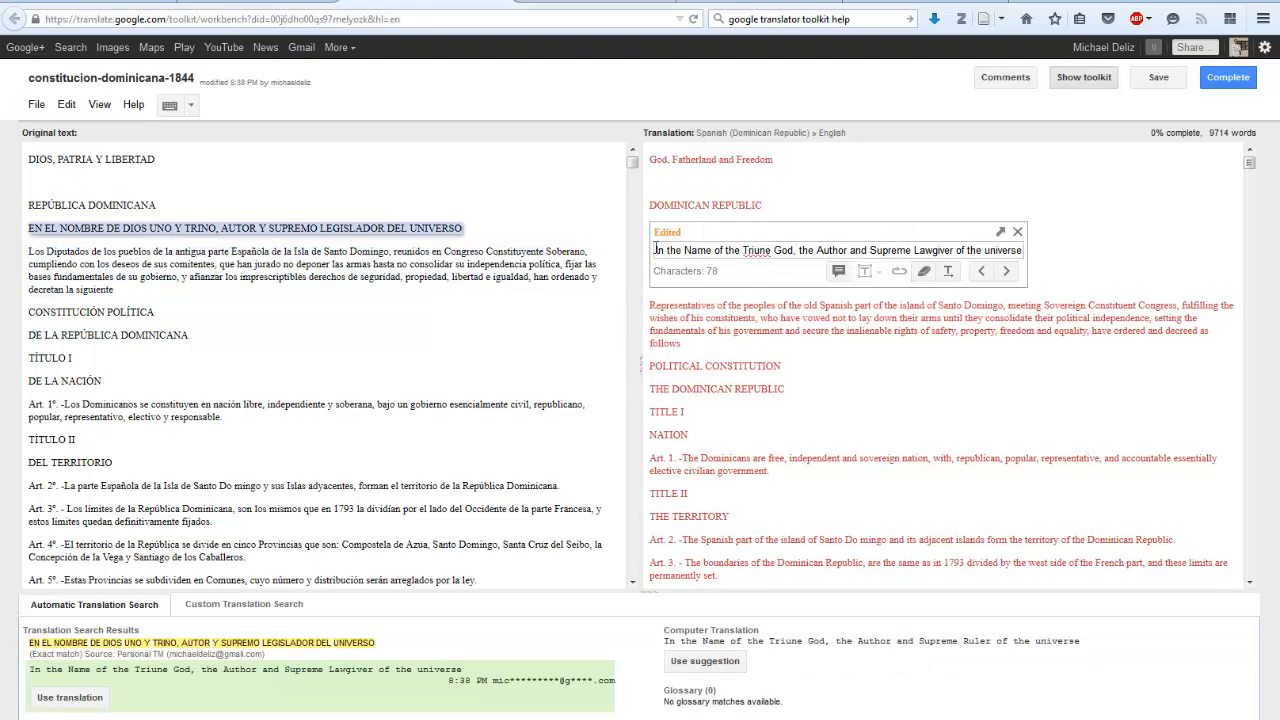
drag(656, 249, 1035, 248)
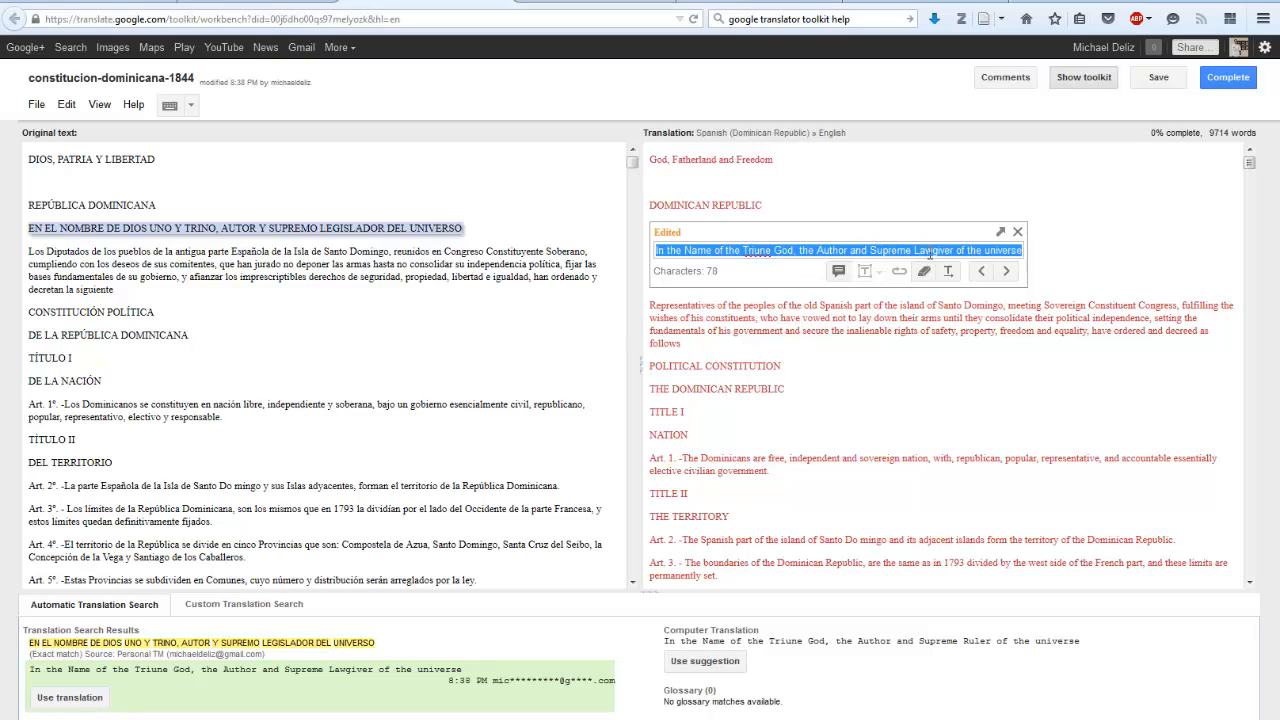
click(988, 253)
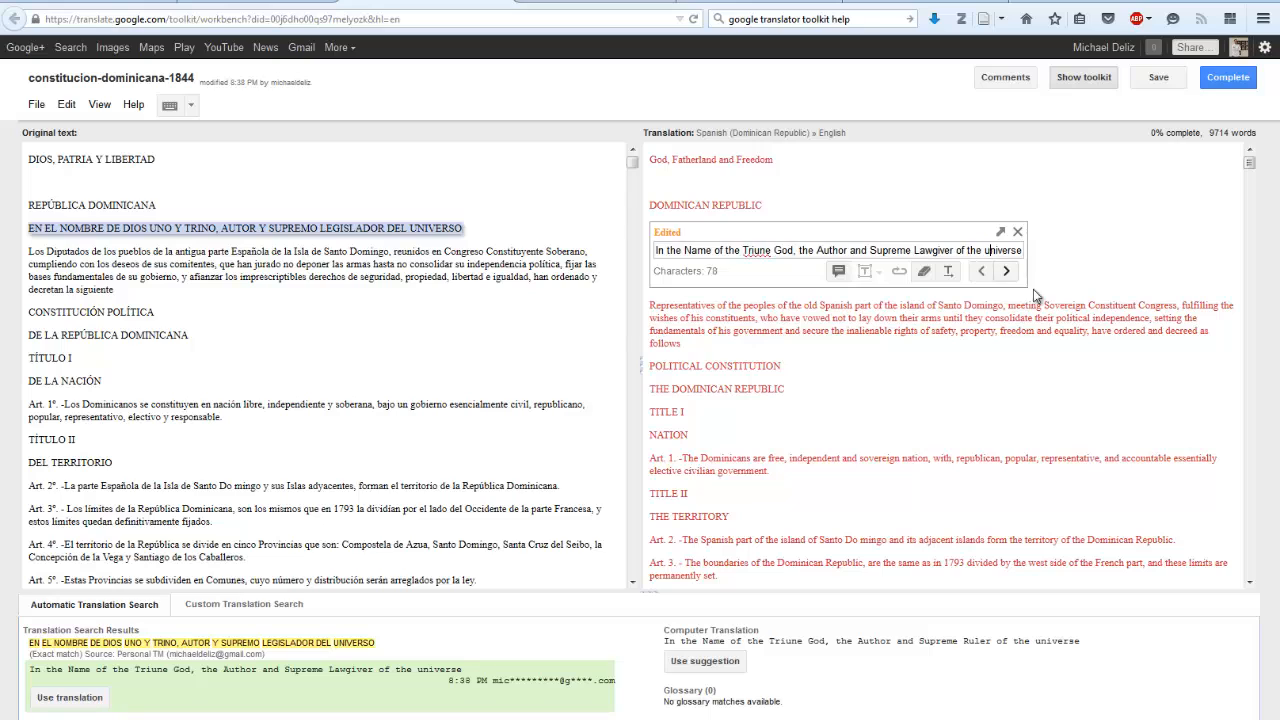
key(BackSpace)
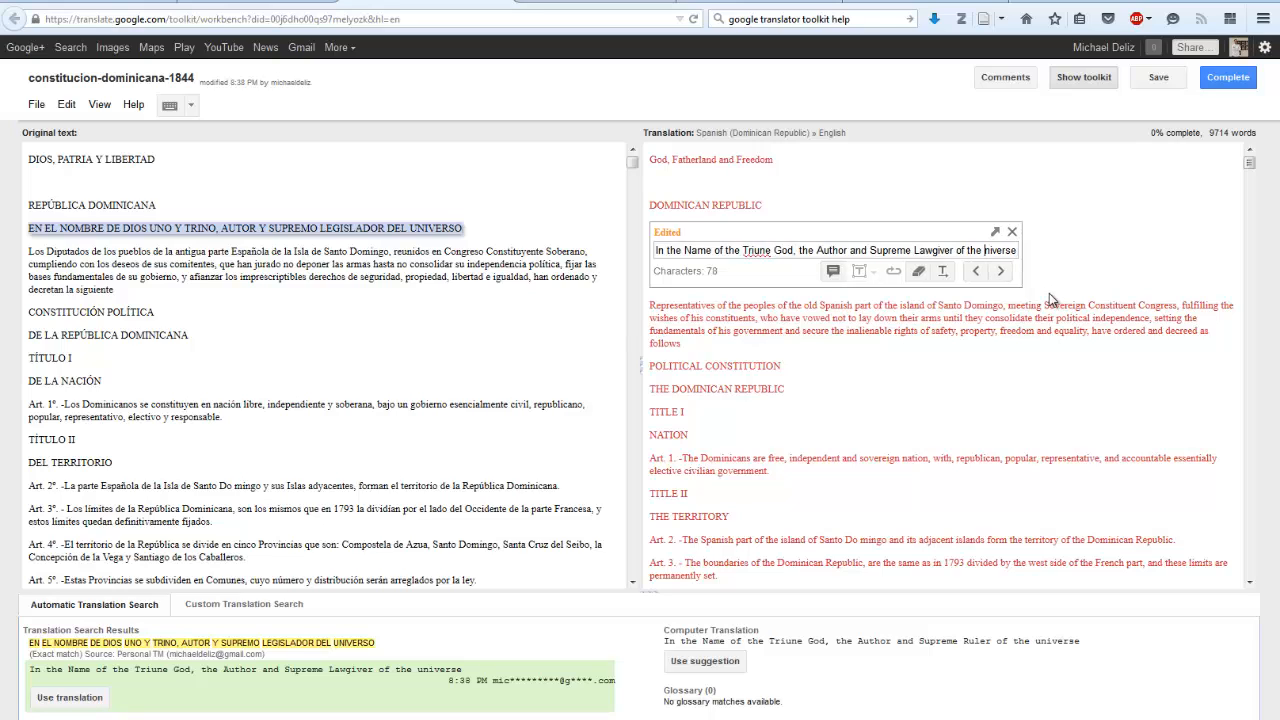
text(Uni)
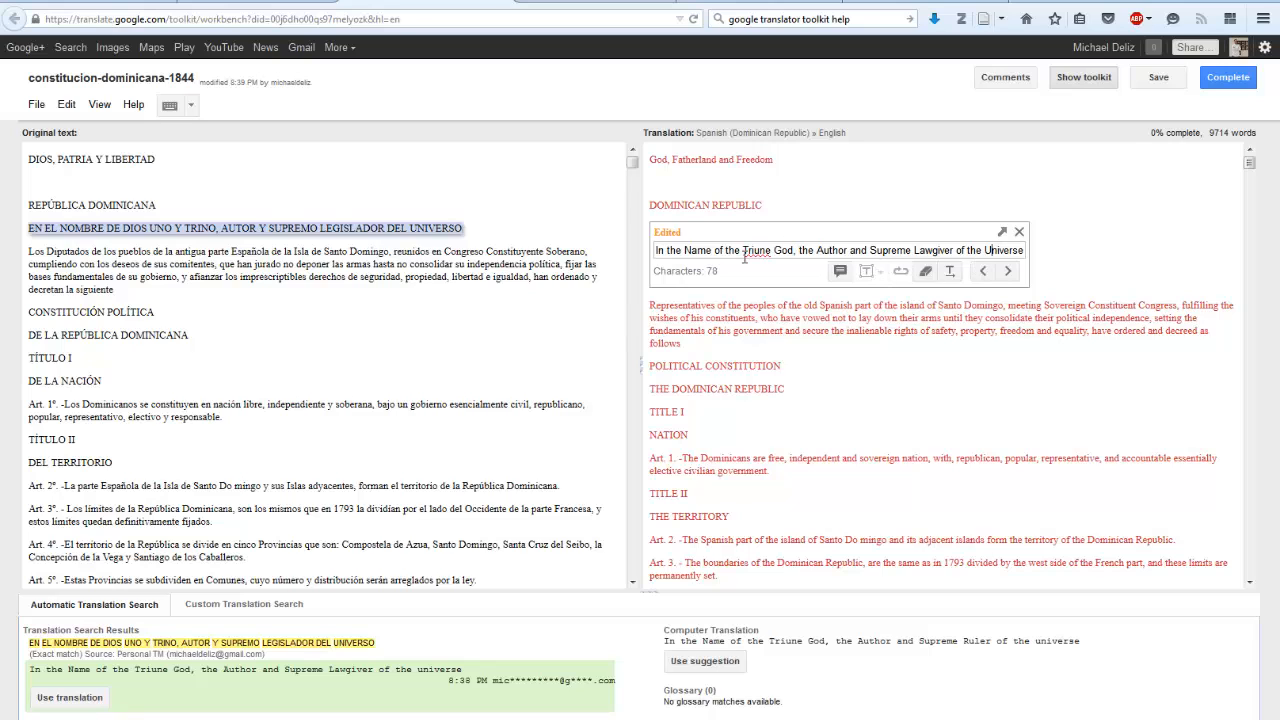
click(1008, 271)
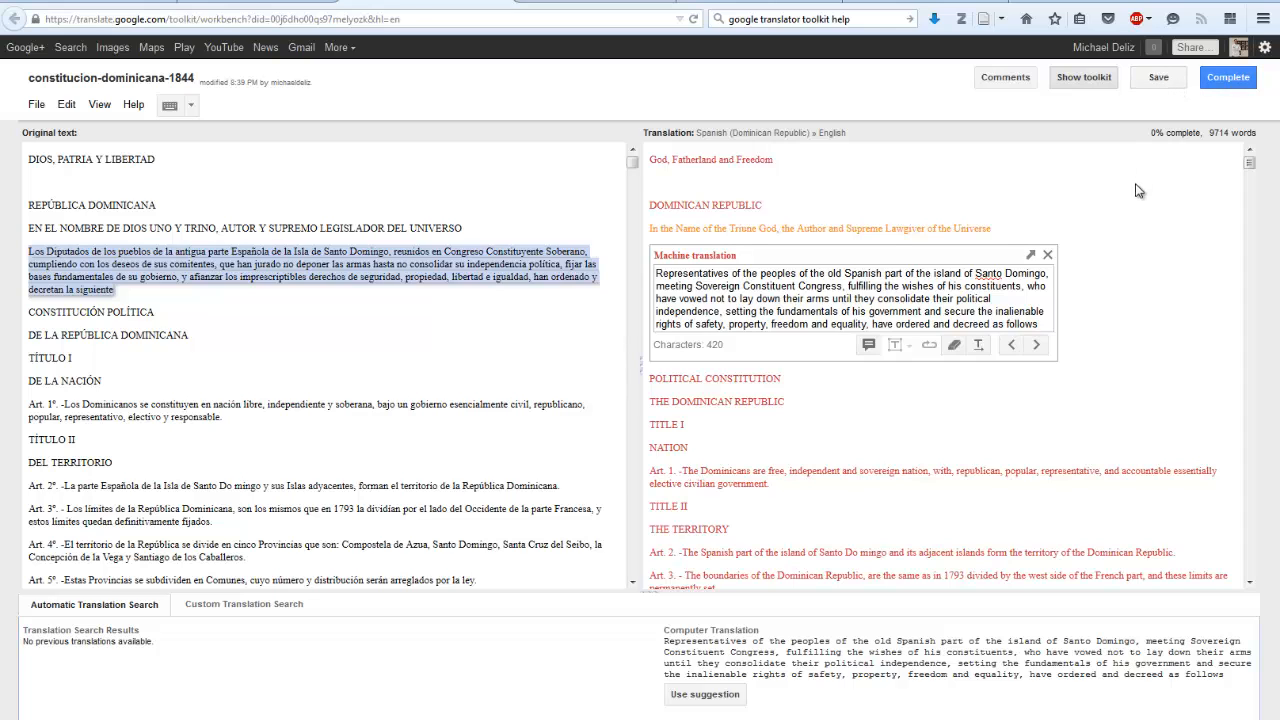
Start marking the whole translation as complete, then cancel the confirmation.
click(1236, 80)
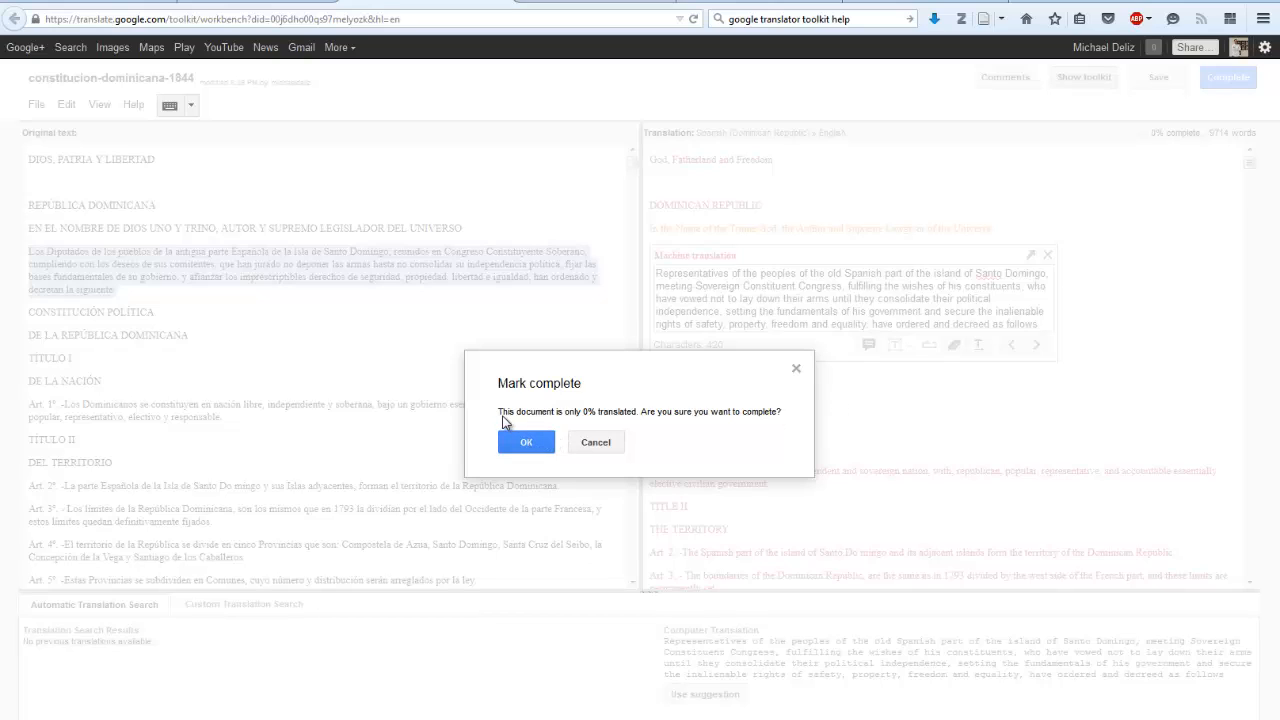
click(610, 444)
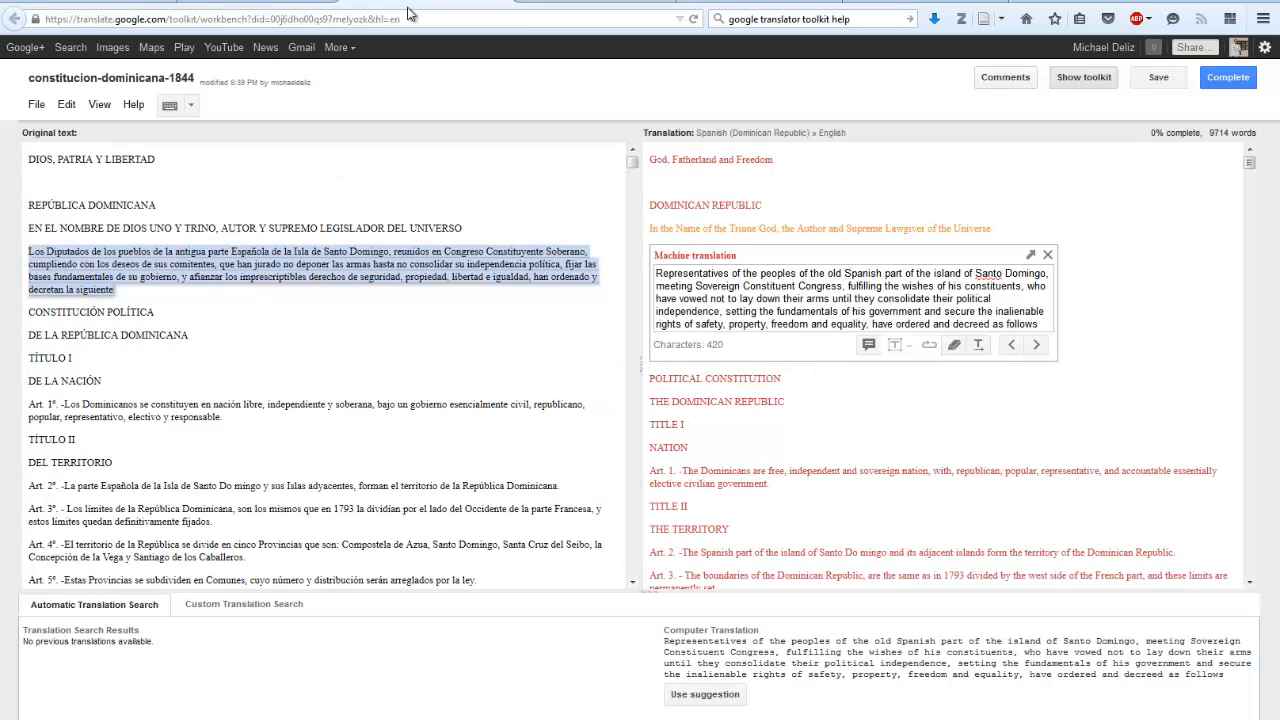
click(70, 3)
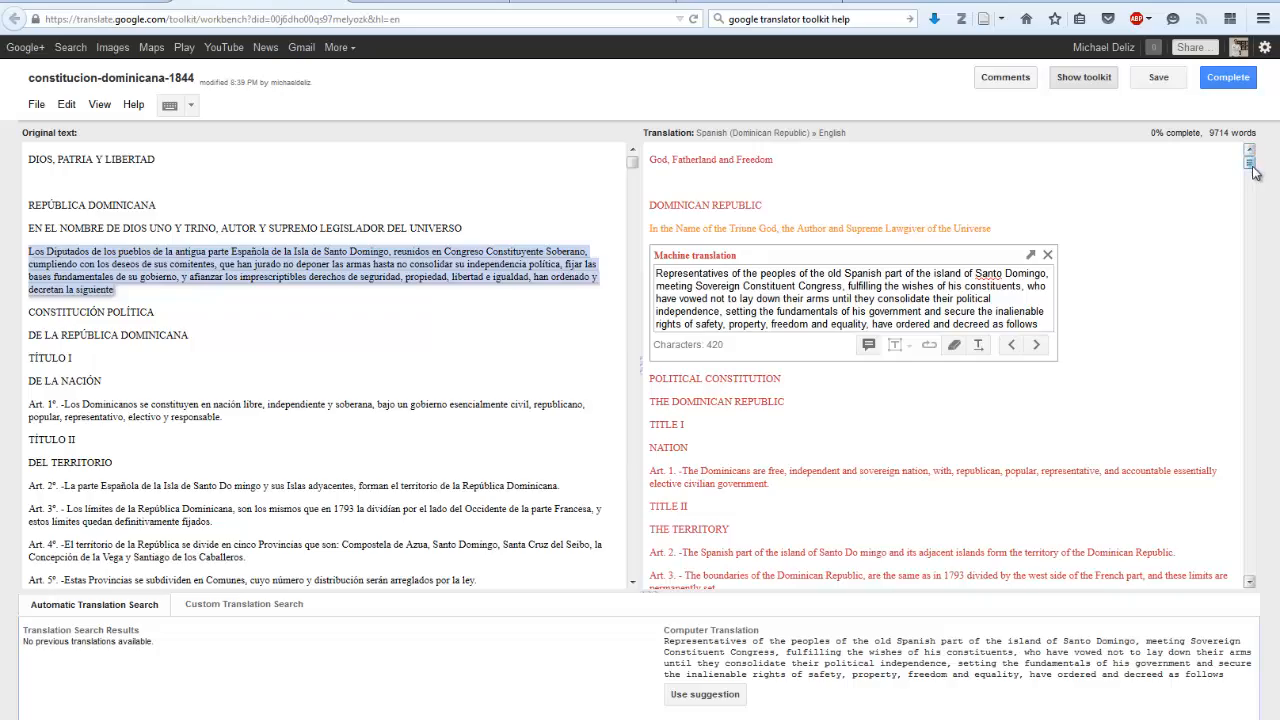
Add extra spacing after "political" in the "Representatives of the peoples" paragraph, then accept it and the "POLITICAL CONSTITUTION" heading.
mouse_move(1250, 163)
mouse_down()
mouse_move(1255, 210)
mouse_move(1256, 163)
mouse_up()
click(1004, 299)
key(Return)
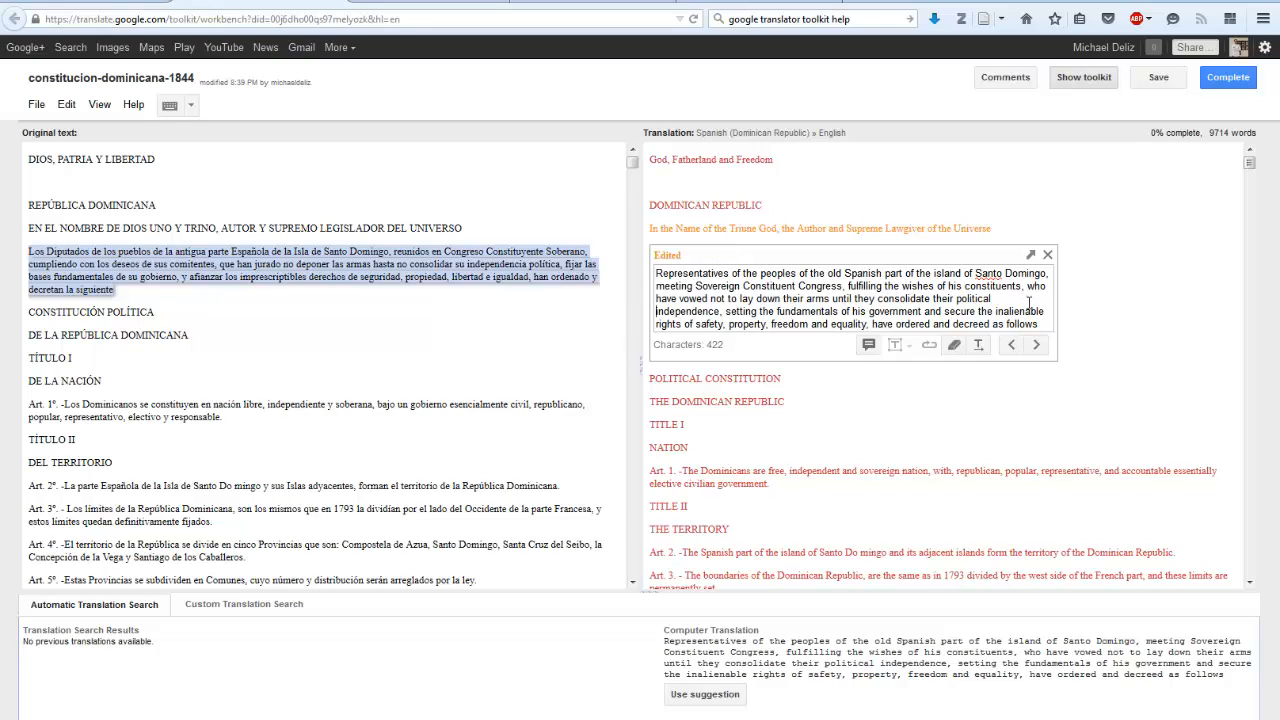
click(1037, 346)
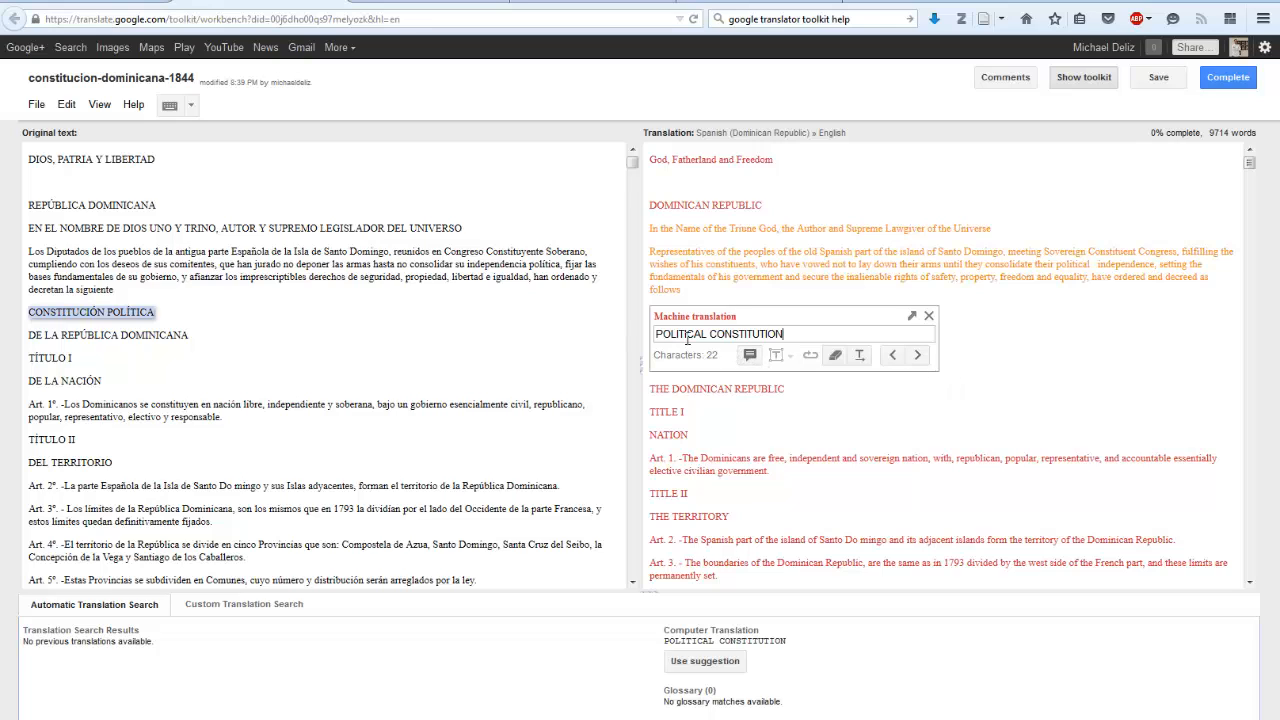
click(917, 355)
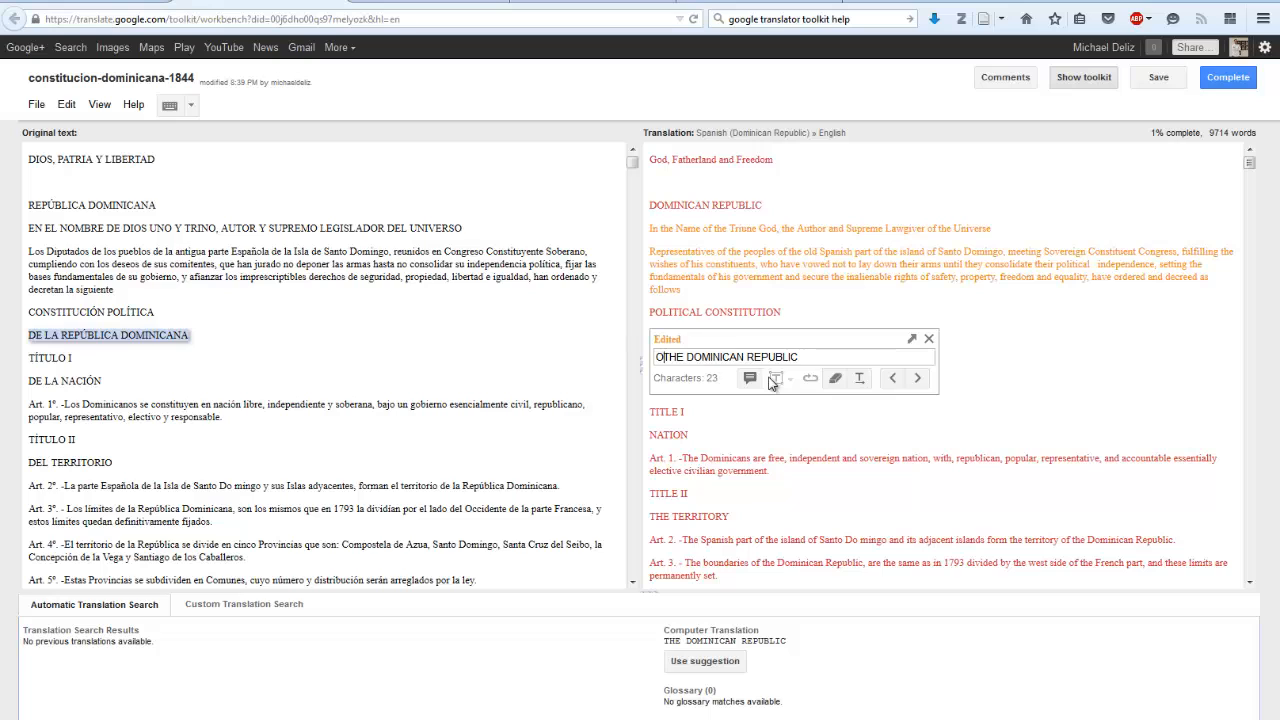
Finish correcting the heading under "POLITICAL CONSTITUTION" to "OF THE DOMINICAN REPUBLIC" and advance to the following segment.
text(F)
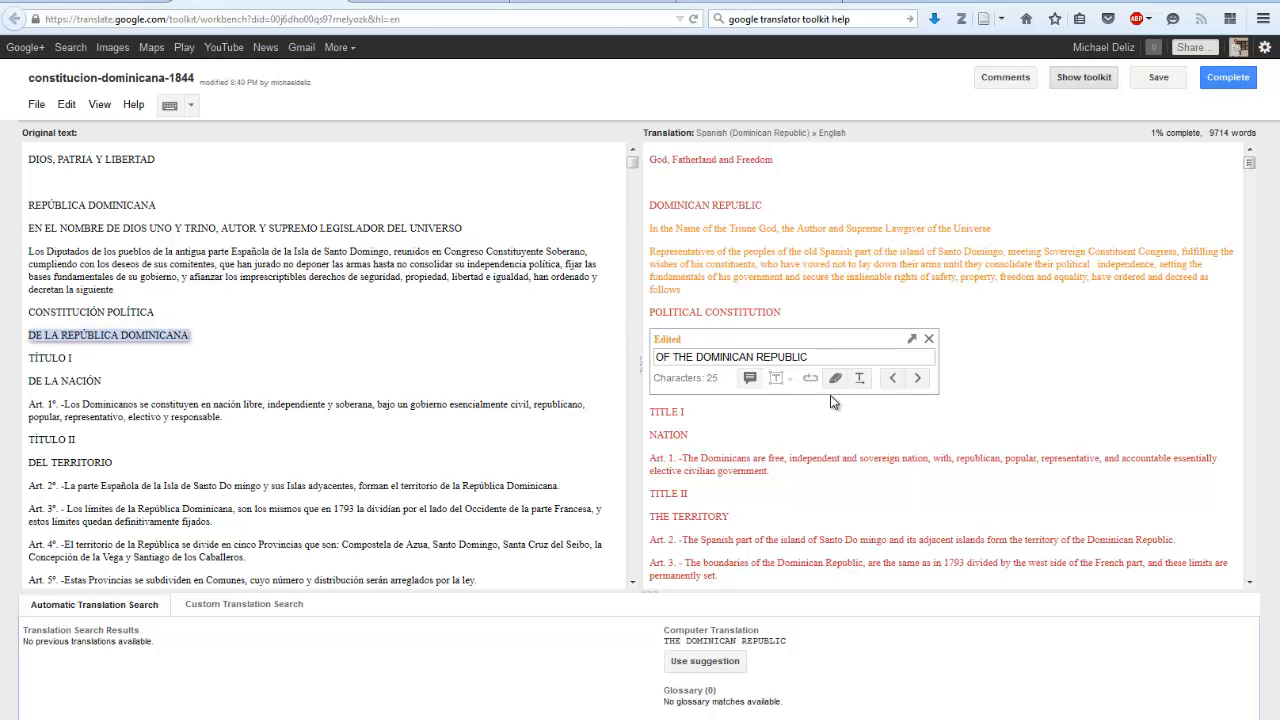
click(917, 377)
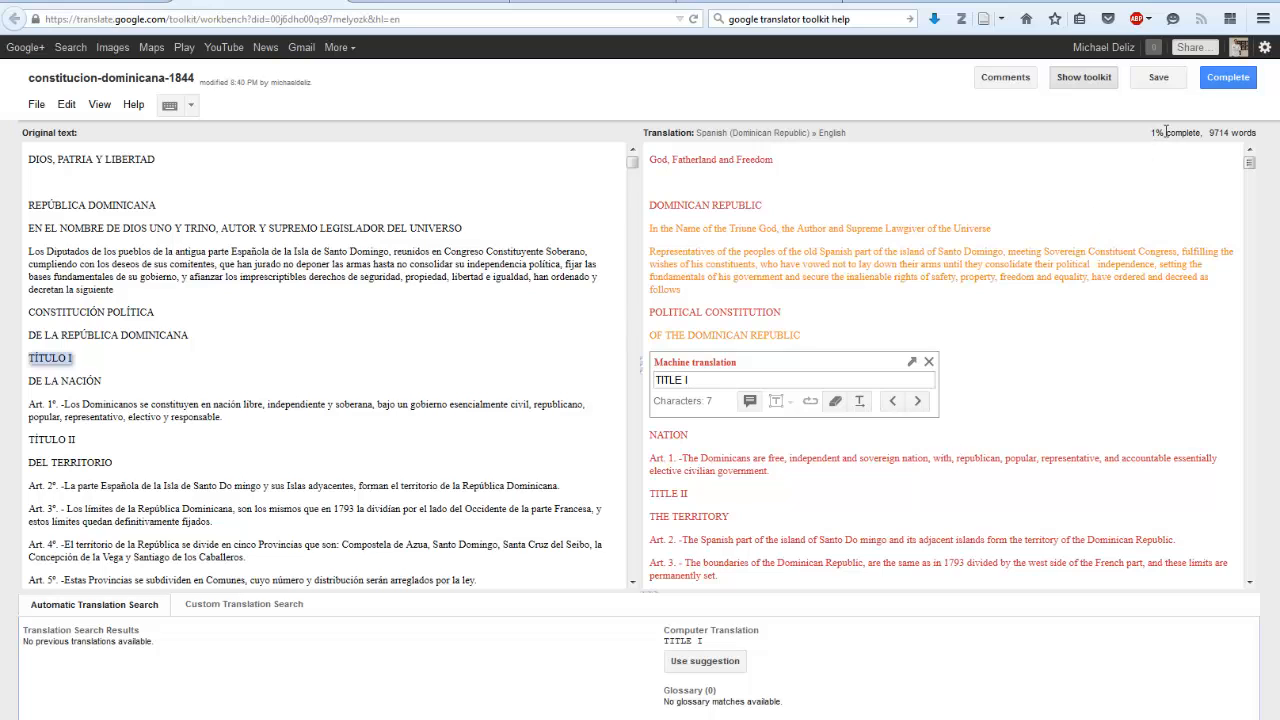
Mark the whole constitution translation as complete, confirm it, and highlight the completion percentage.
drag(1151, 132, 1196, 132)
click(1230, 80)
click(524, 443)
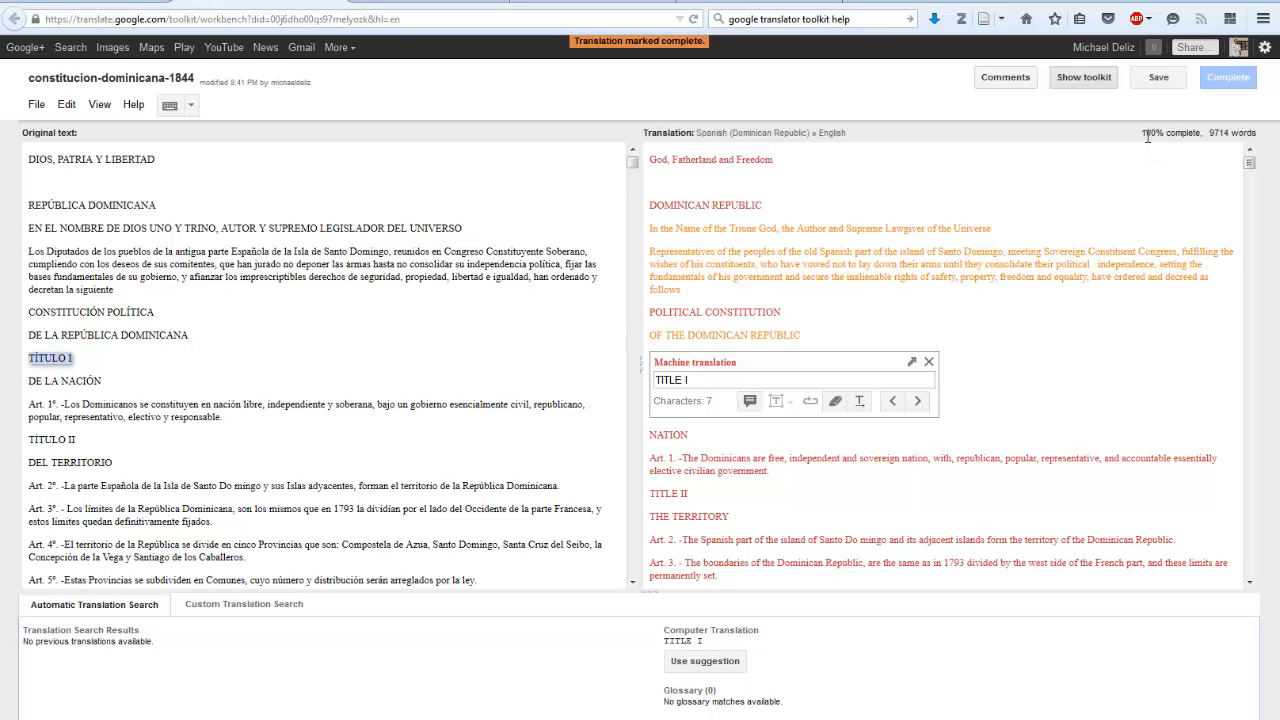
drag(1141, 133, 1203, 134)
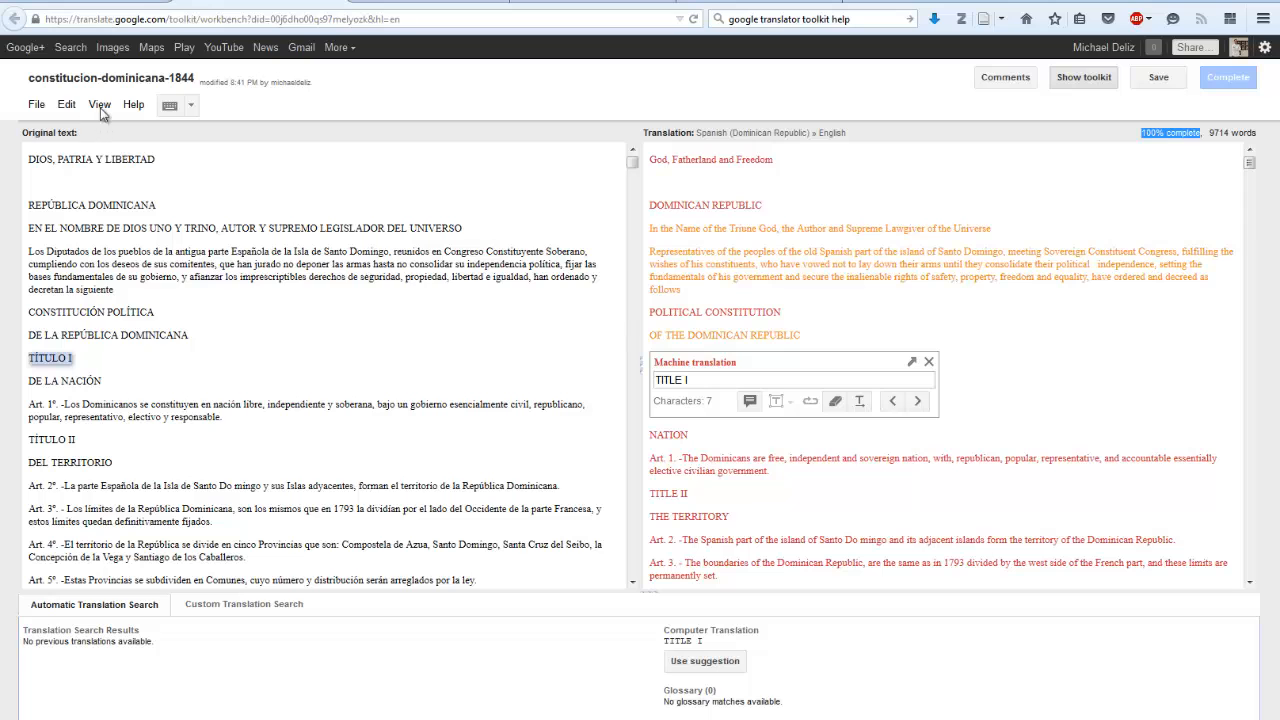
Return to the list of active translations and refresh it to update the completion status.
click(342, 6)
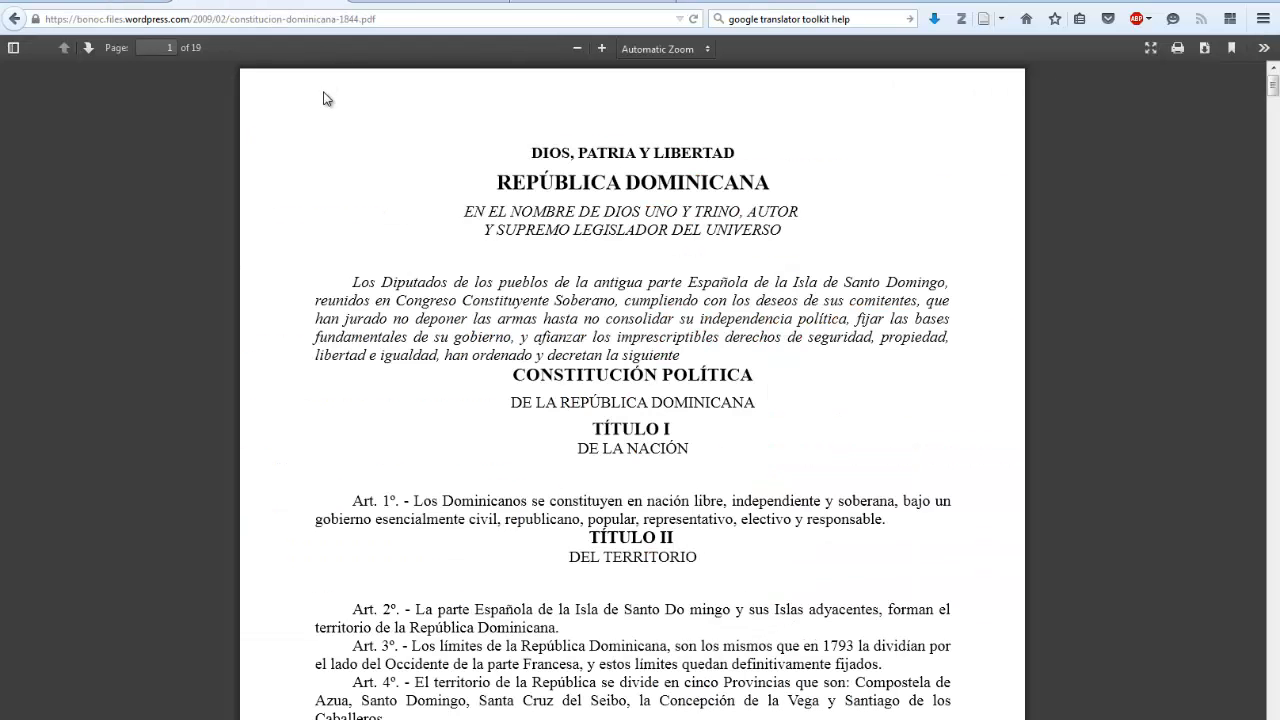
click(138, 10)
right_click(138, 10)
key(Escape)
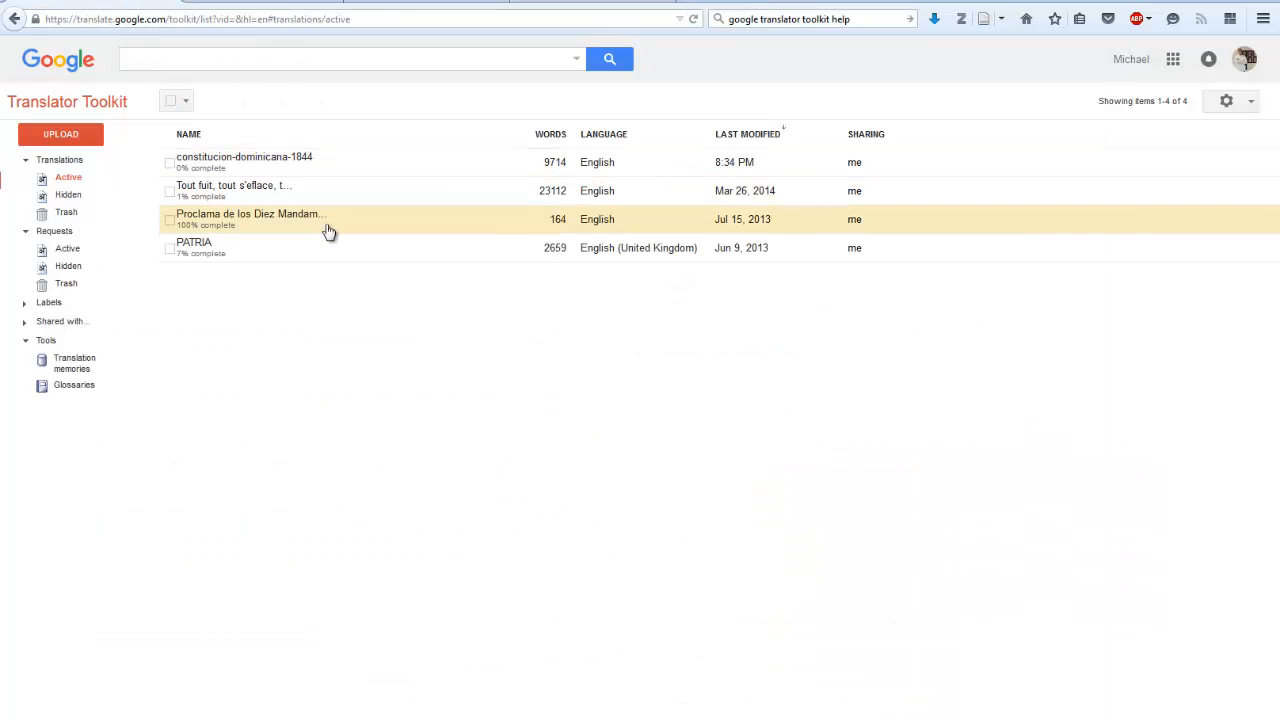
click(693, 20)
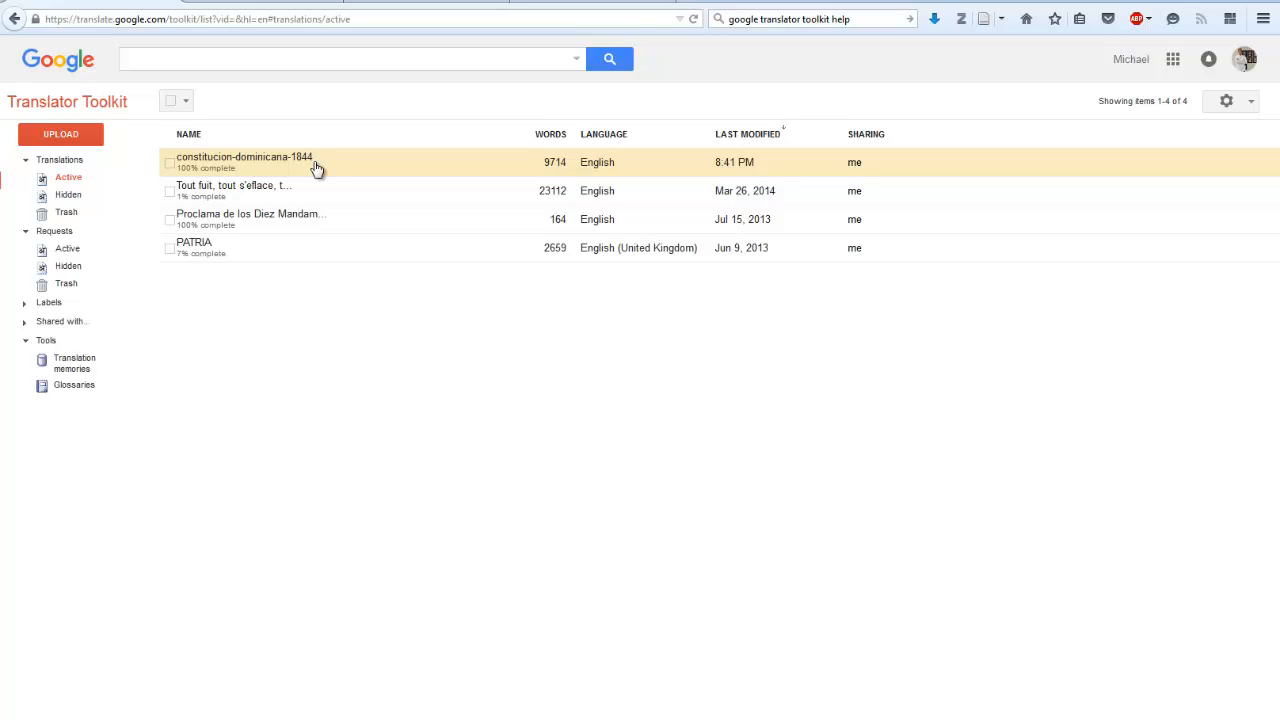
Select the constitucion-dominicana-1844 translation and view its sharing options without choosing one.
click(171, 164)
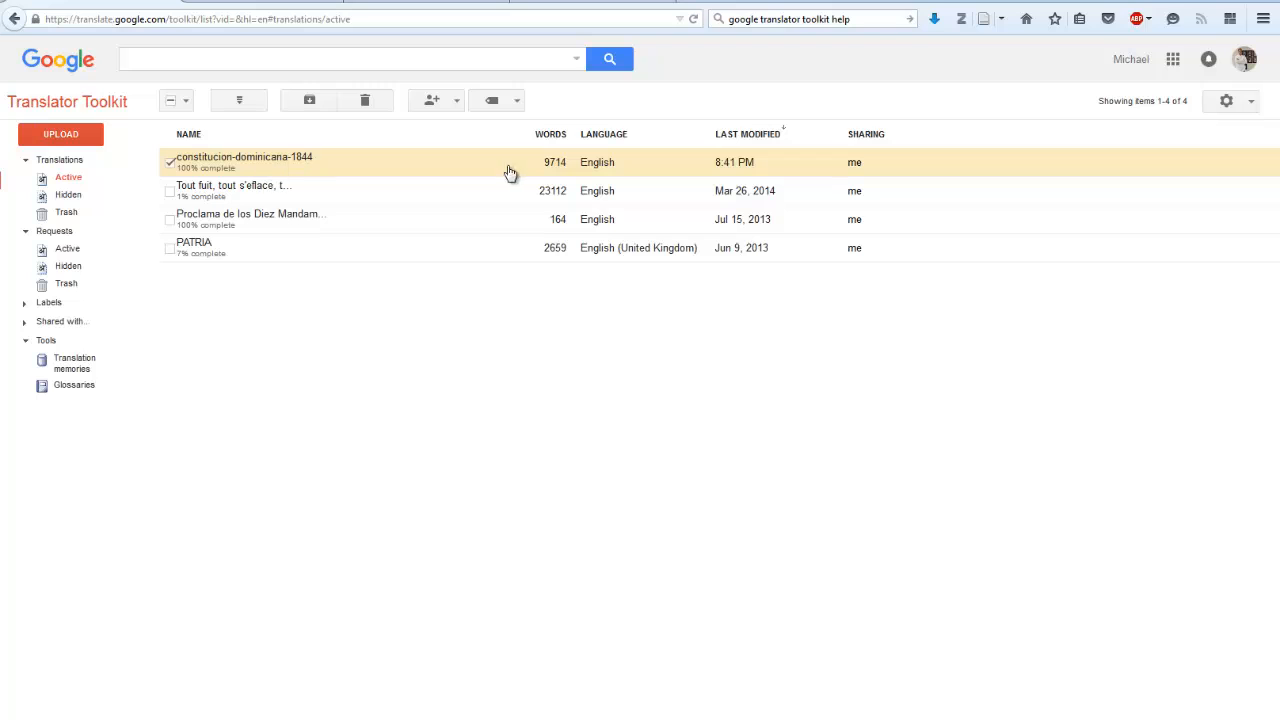
click(171, 165)
click(171, 165)
click(171, 166)
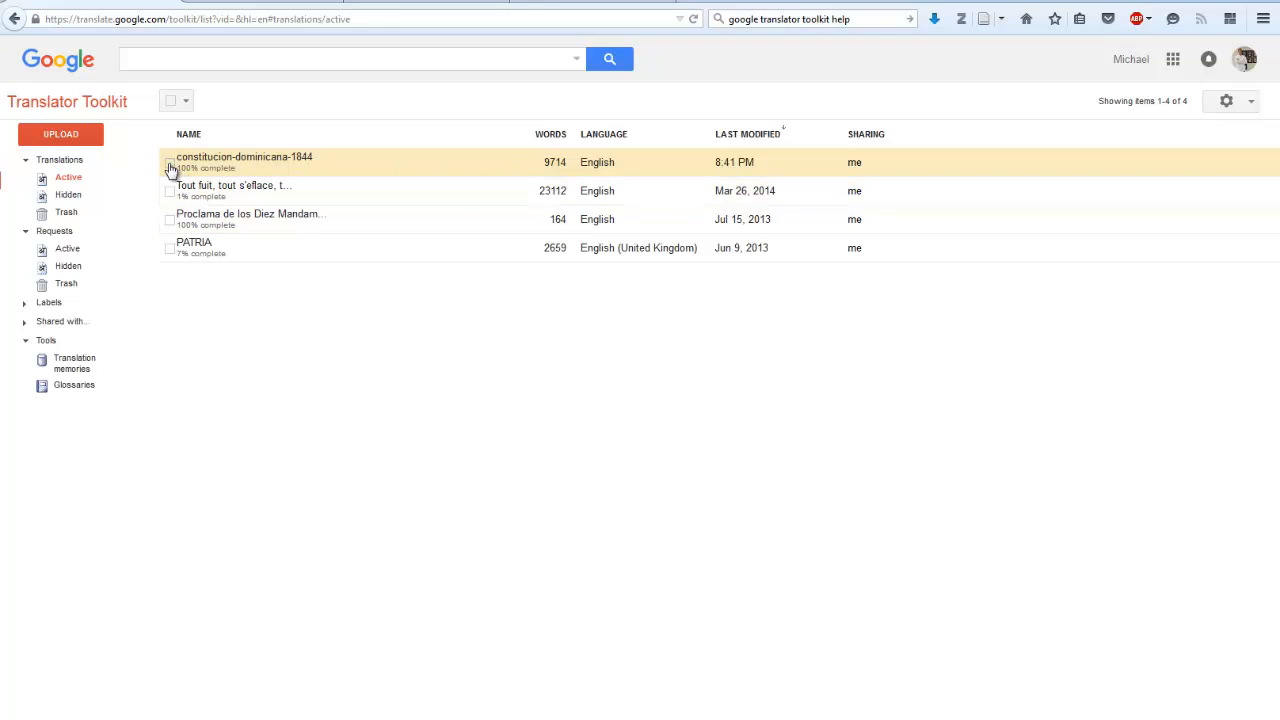
click(171, 166)
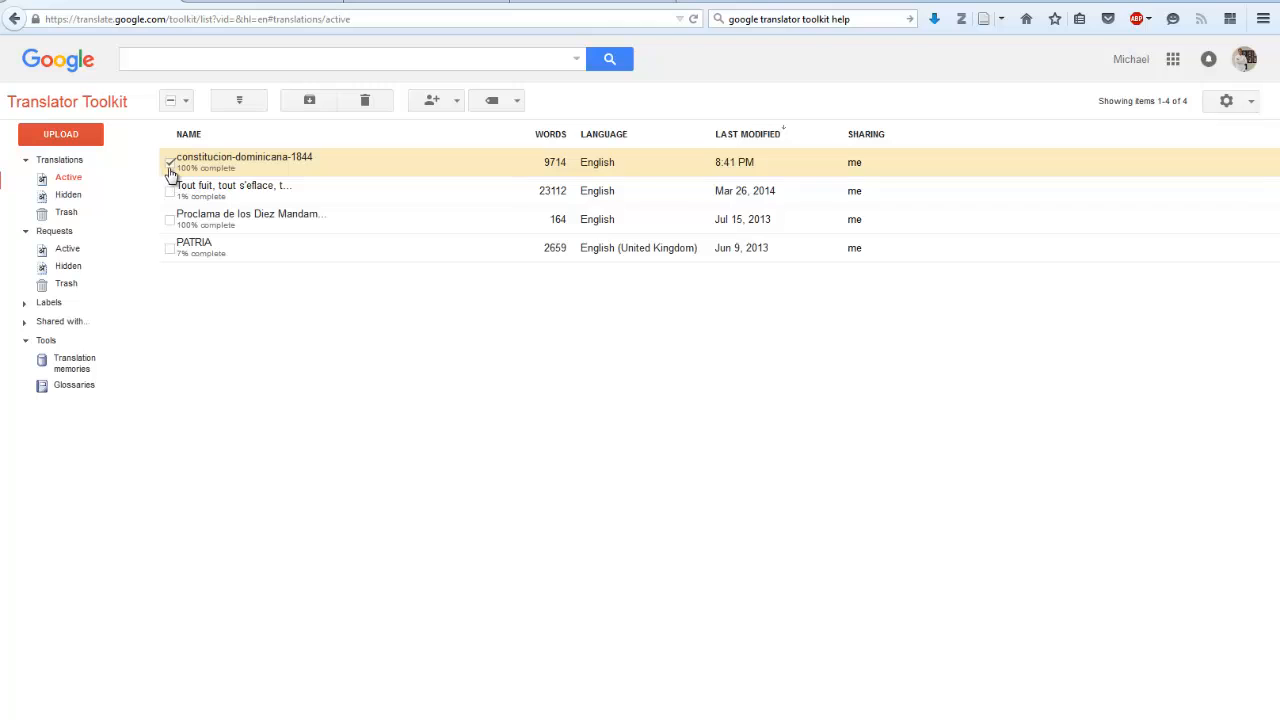
click(458, 101)
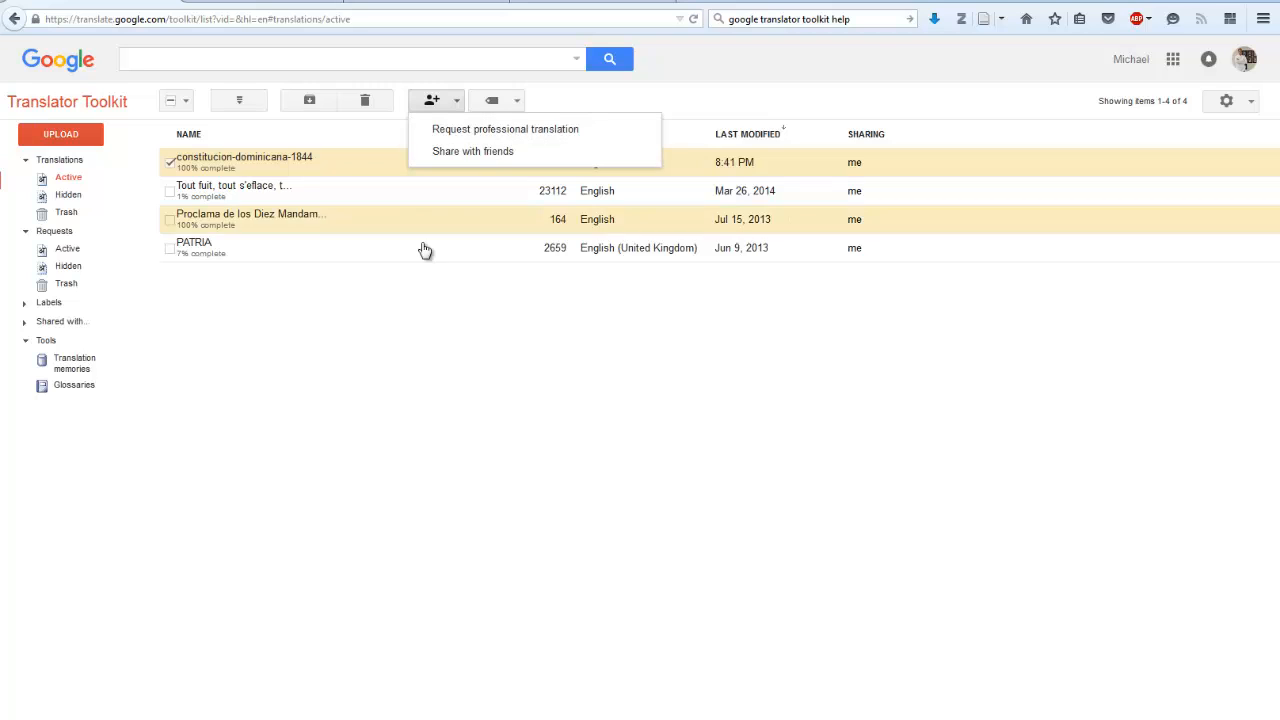
click(438, 314)
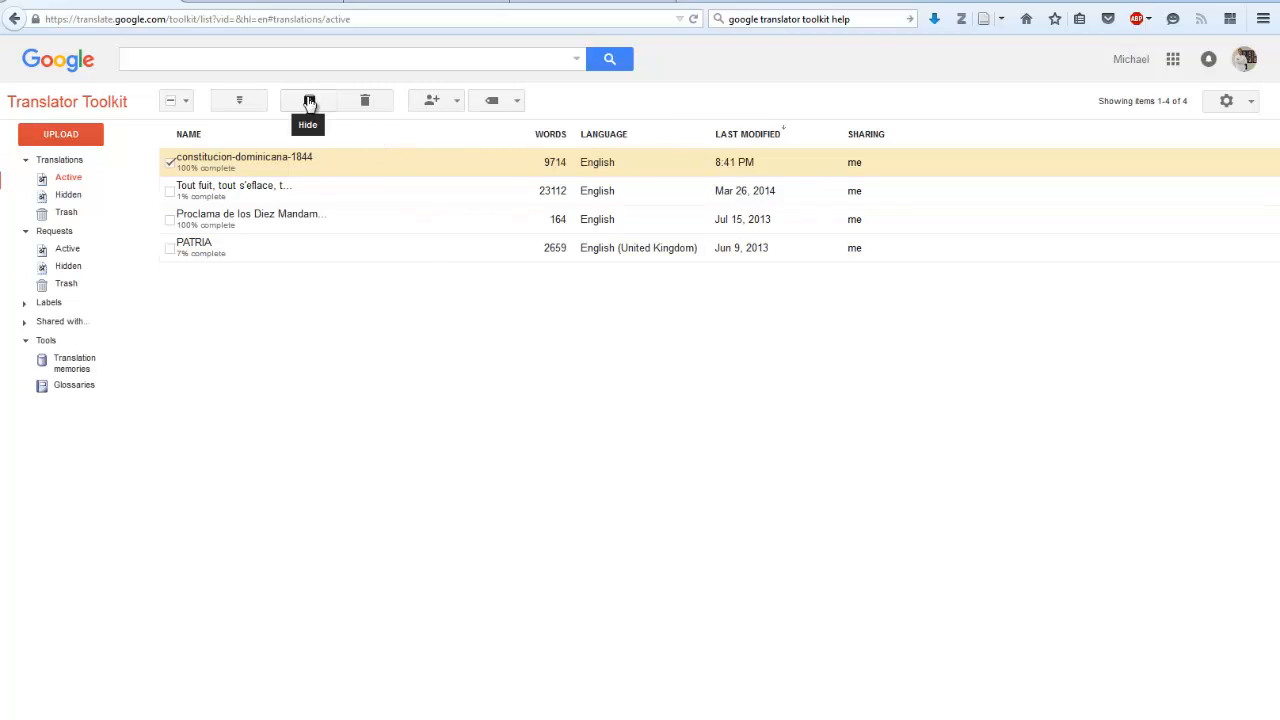
Add the "Tout fuit" translation to the selection and delete both selected translations from the active list.
click(170, 191)
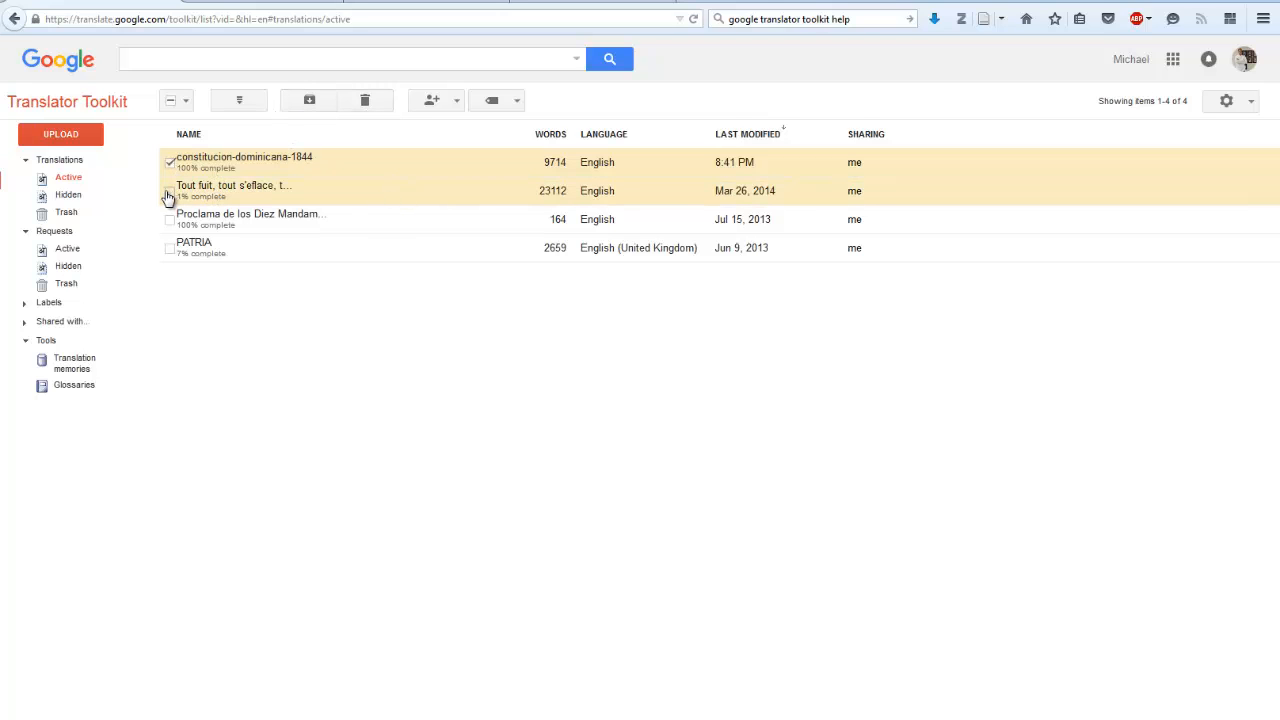
click(170, 221)
click(170, 221)
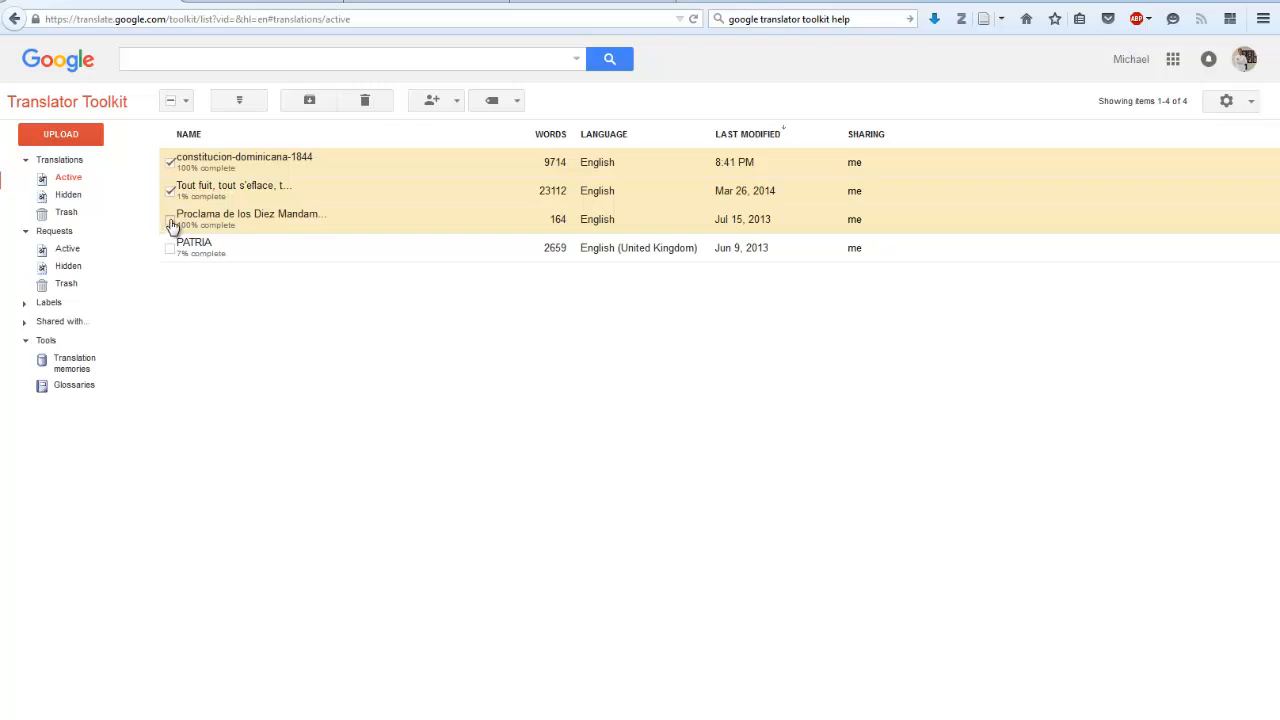
click(365, 101)
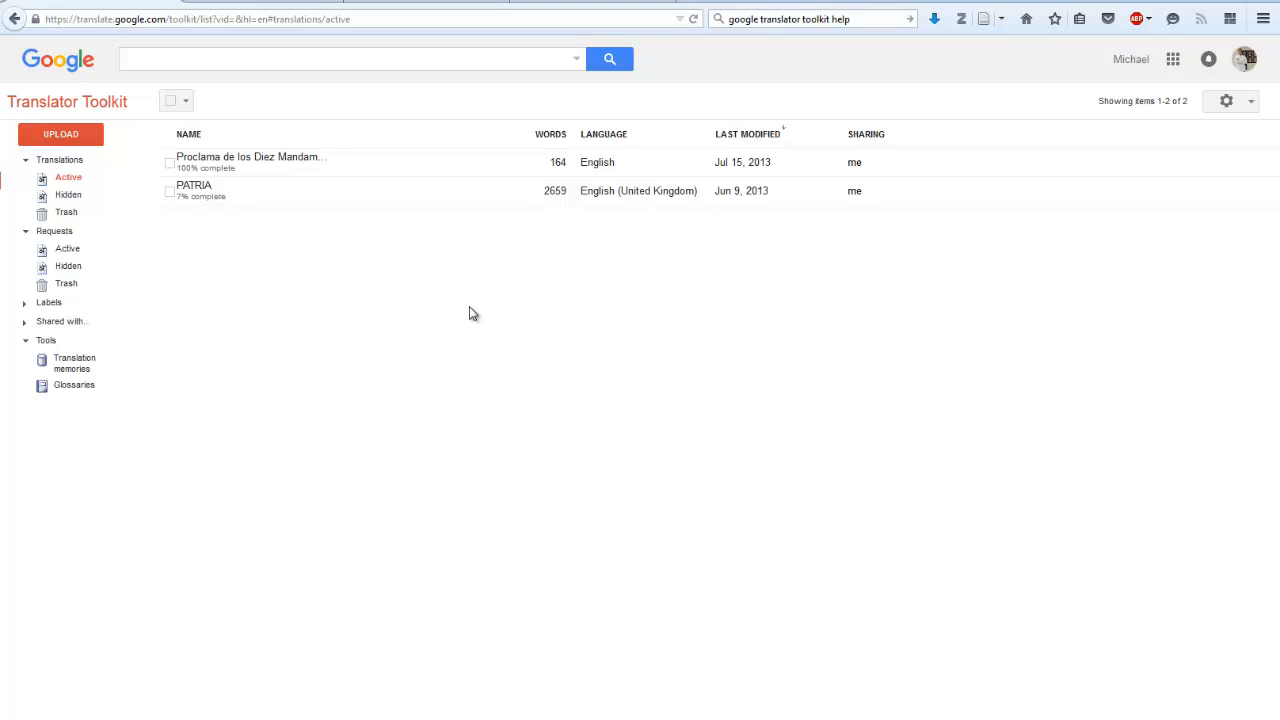
Open the PATRIA translation, download it, and close the blank page that opens.
click(206, 198)
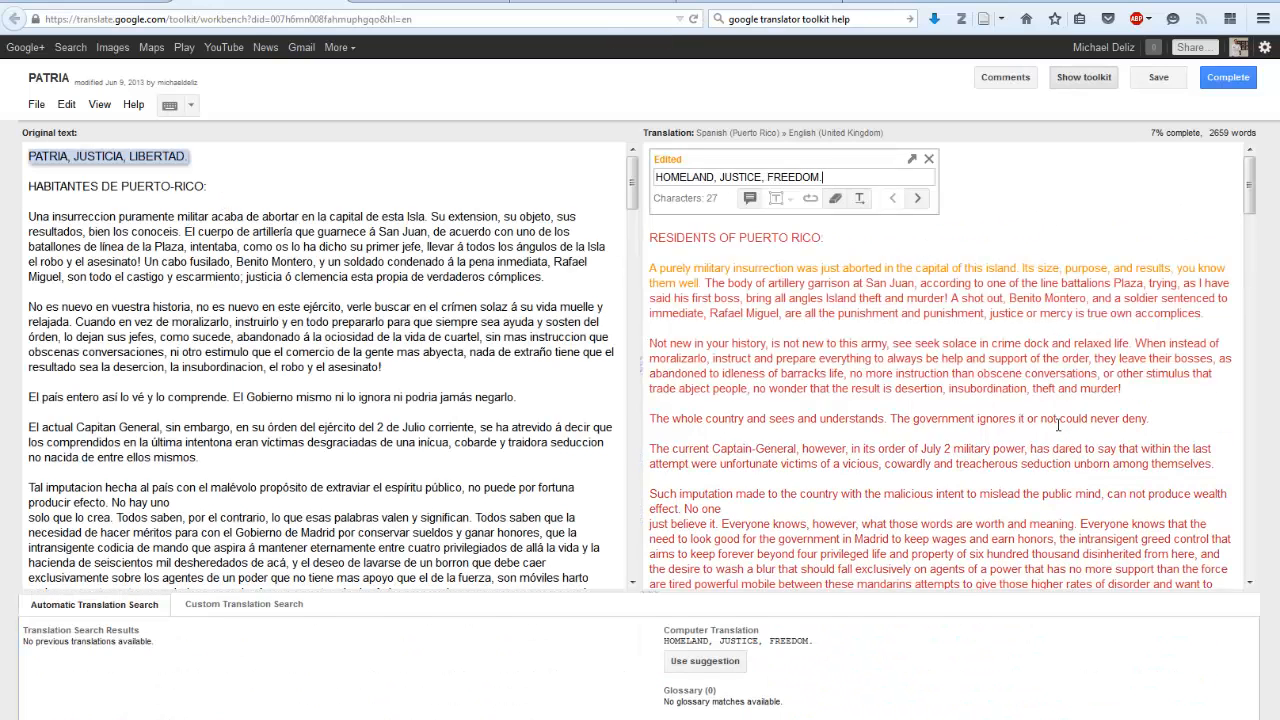
click(42, 106)
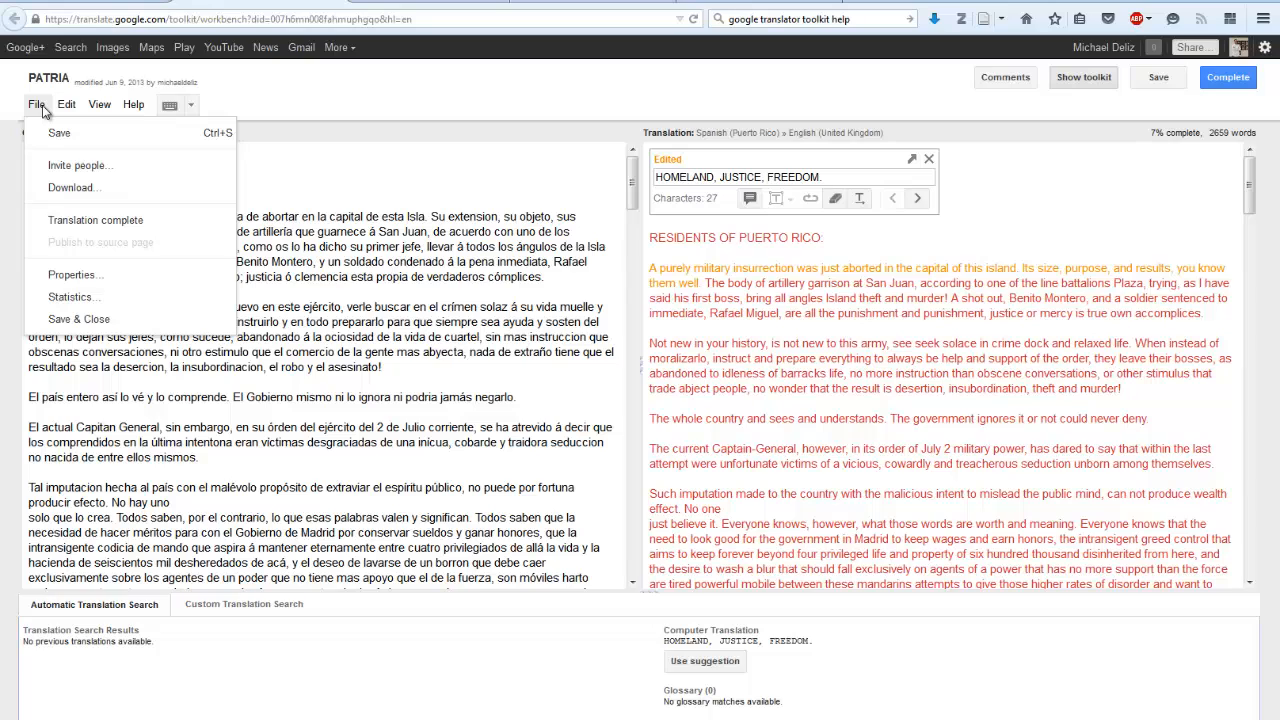
click(93, 192)
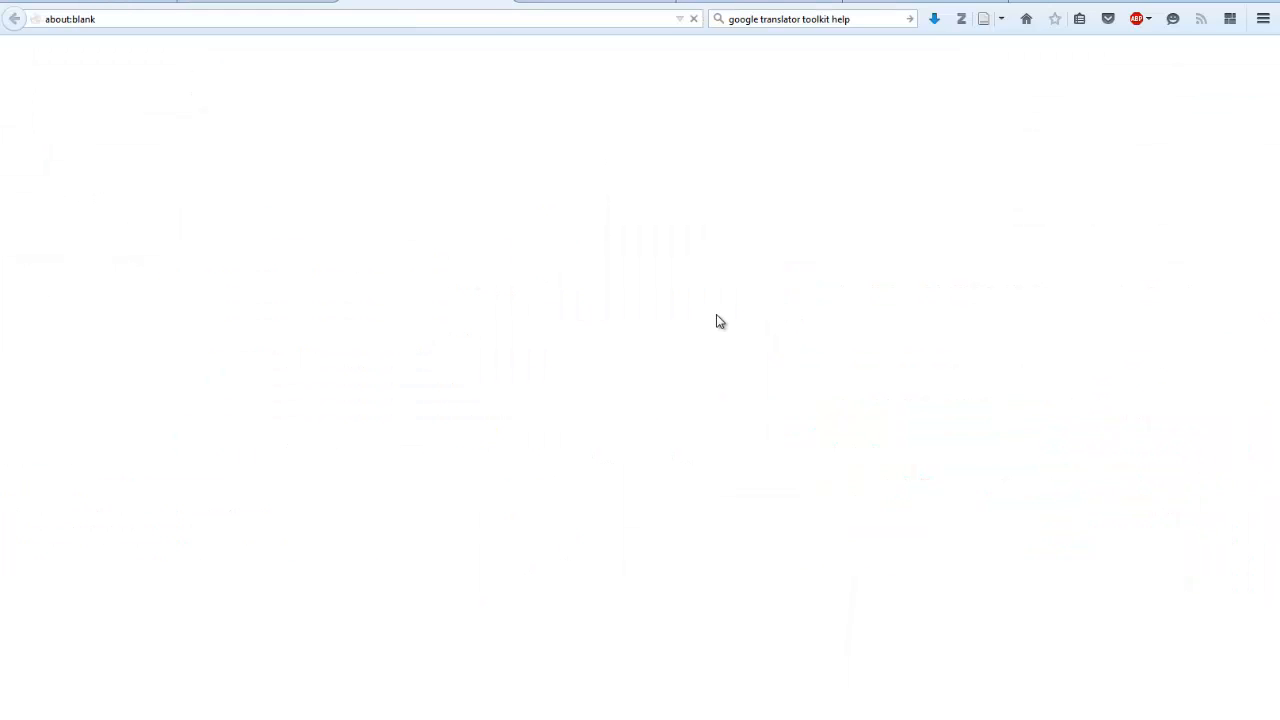
click(503, 6)
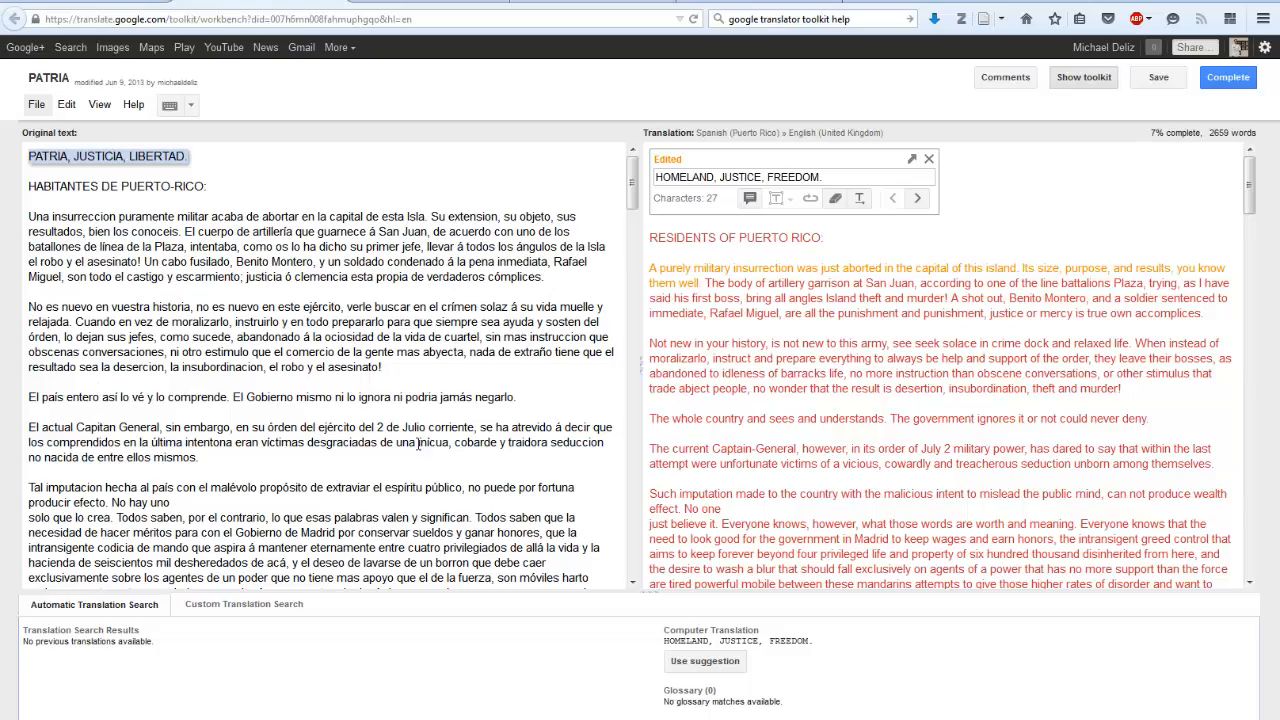
Copy the English translation of PATRIA from "RESIDENTS OF PUERTO RICO:" through the end of the document, then clear the selection.
drag(651, 239, 1075, 713)
right_click(826, 310)
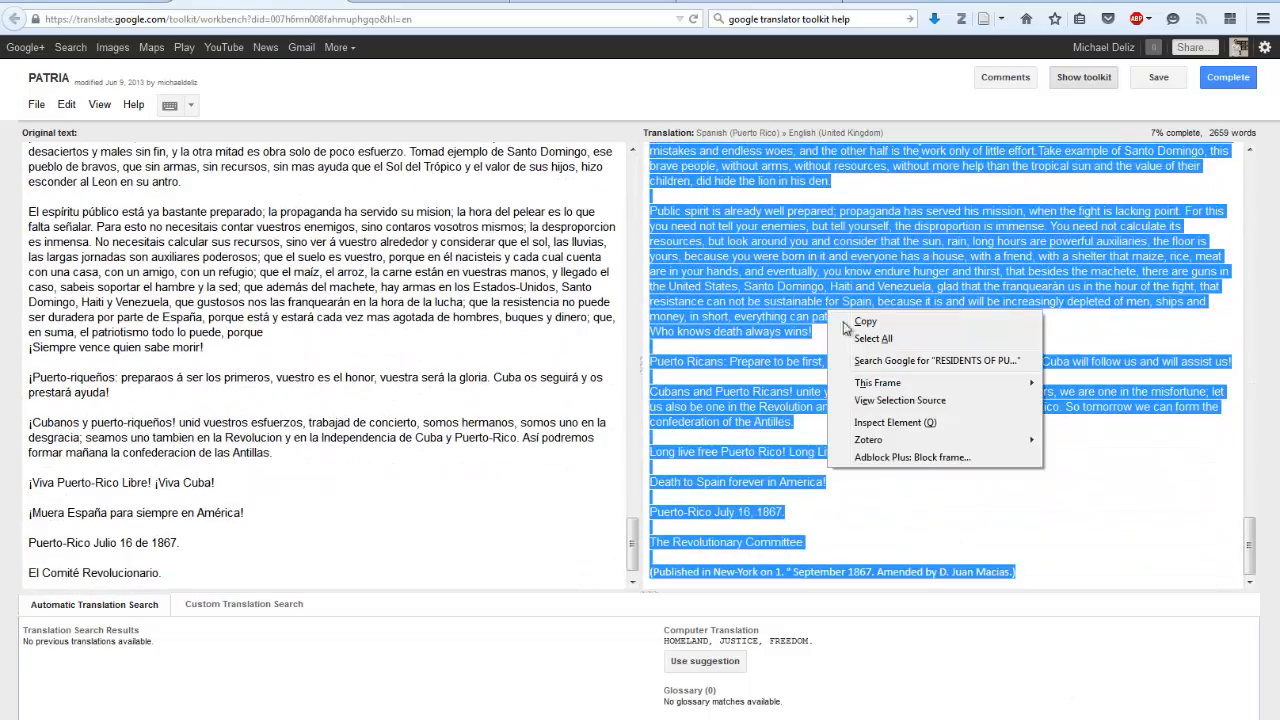
click(860, 322)
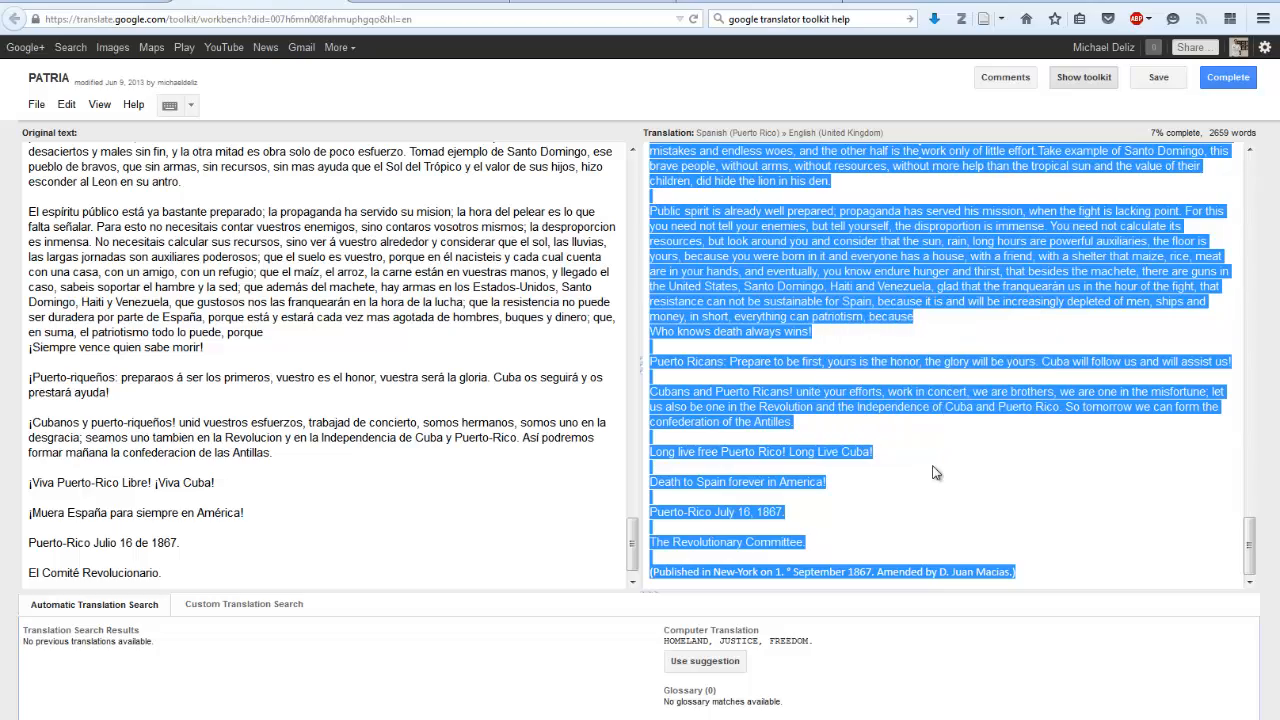
click(1007, 478)
drag(1250, 558, 1250, 160)
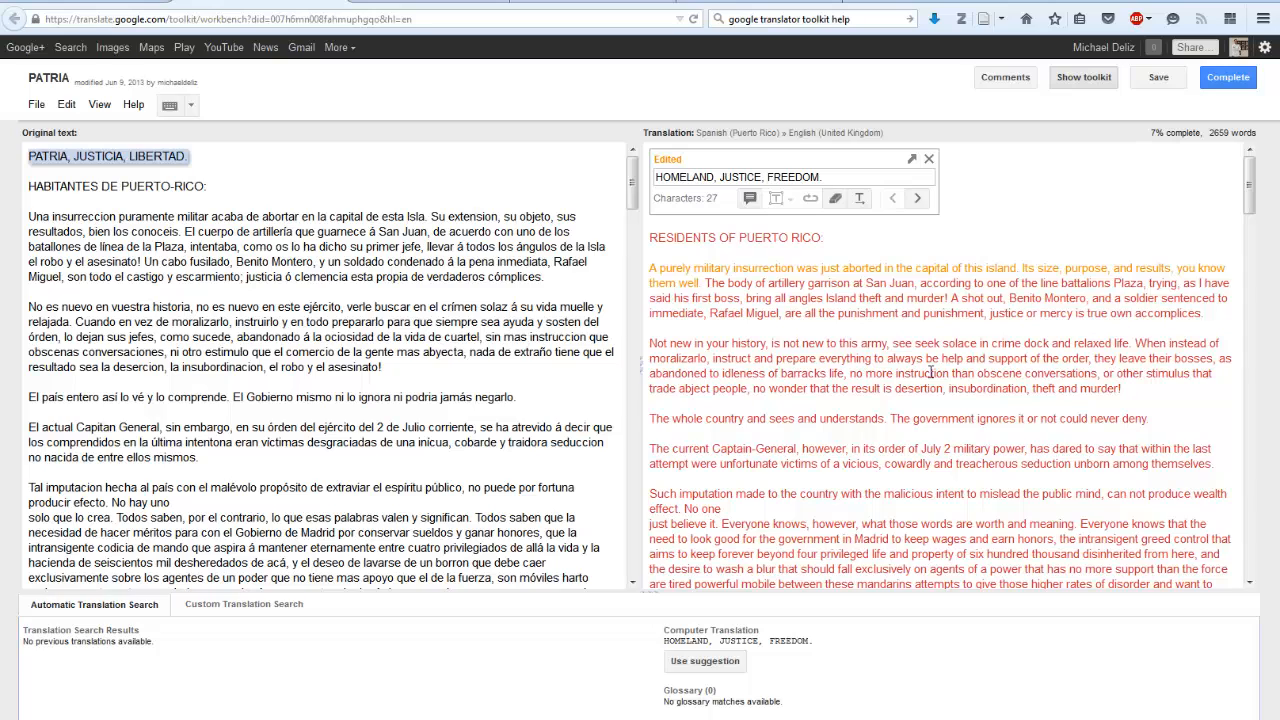